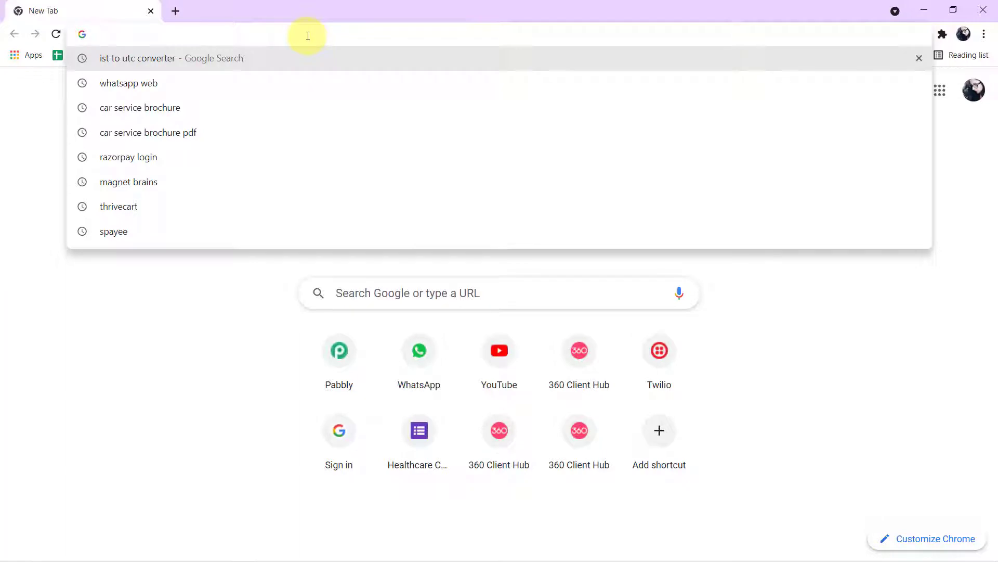
# Load the Pabbly website and go to the Pabbly Connect product page
pyautogui.write('pabbly')
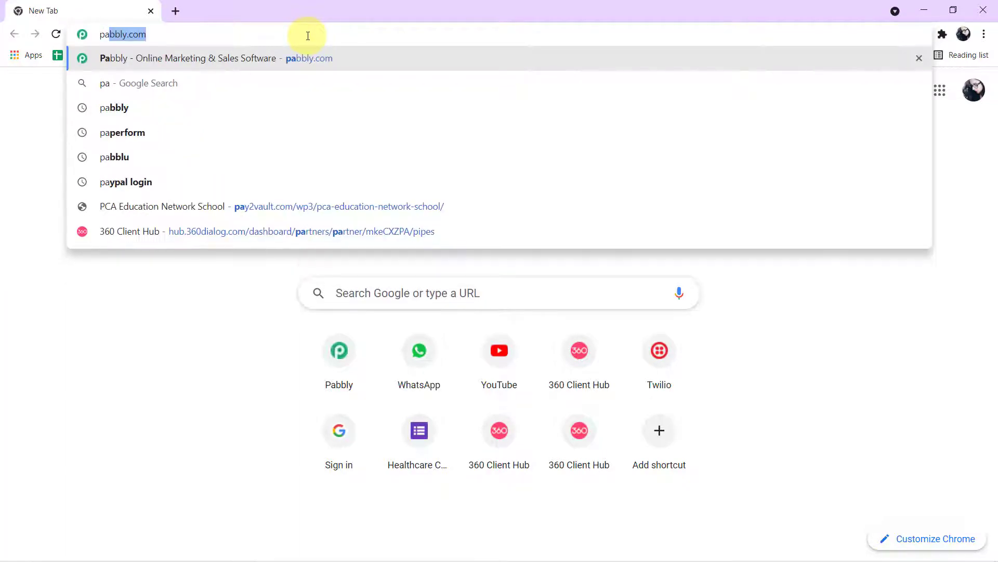
pyautogui.press('Return')
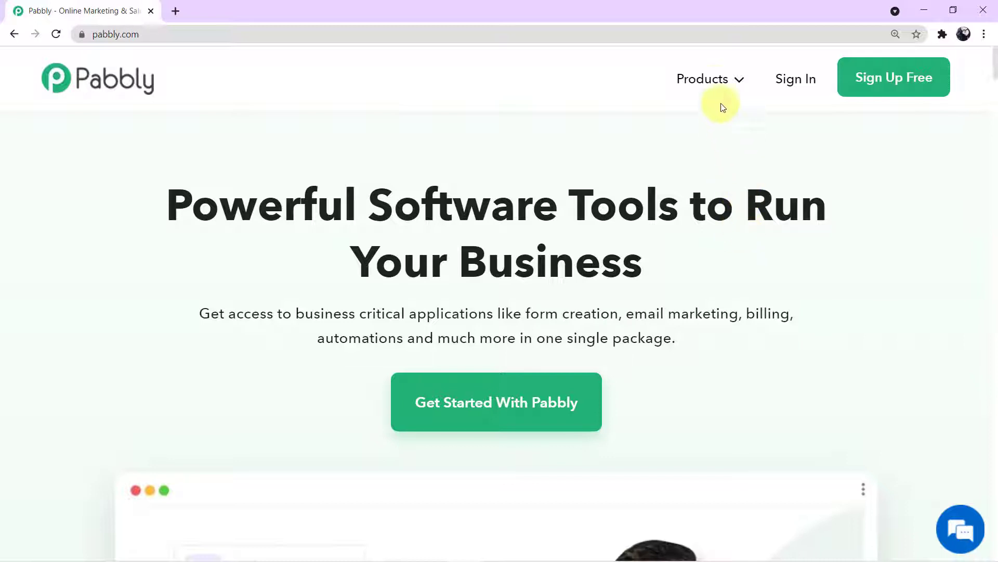
pyautogui.moveTo(718, 85)
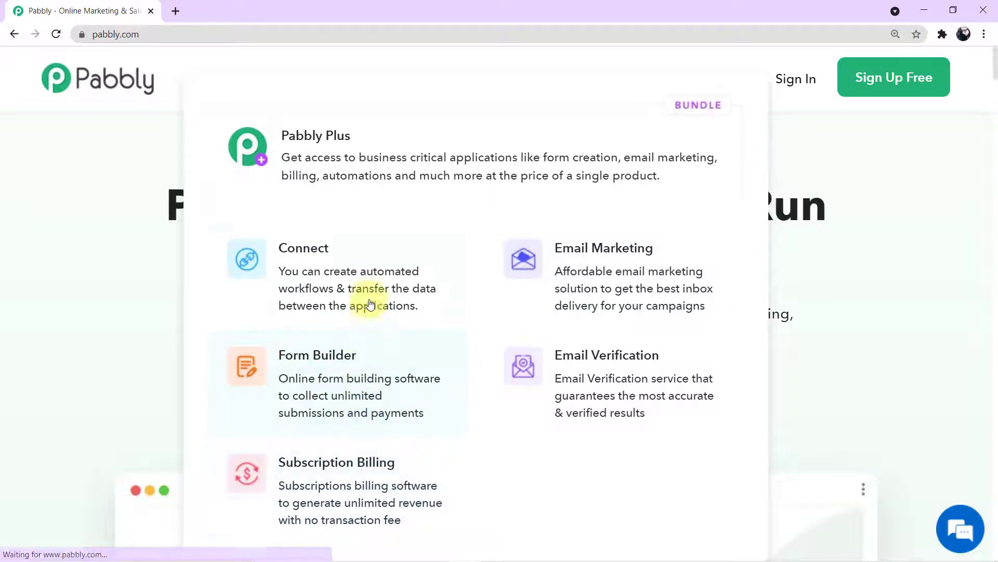
pyautogui.click(370, 282)
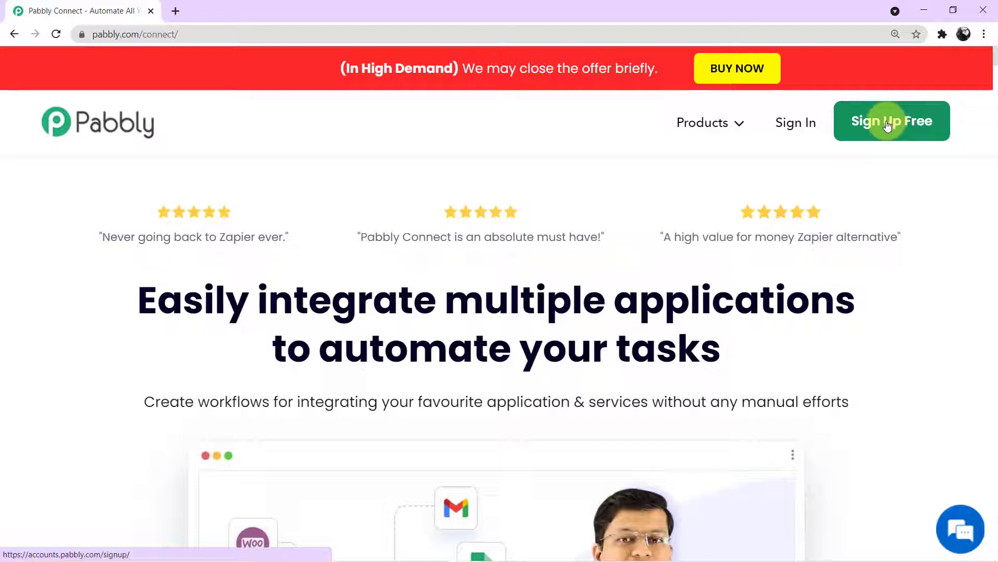
# Sign in and launch Pabbly Connect from the account's apps
pyautogui.click(804, 128)
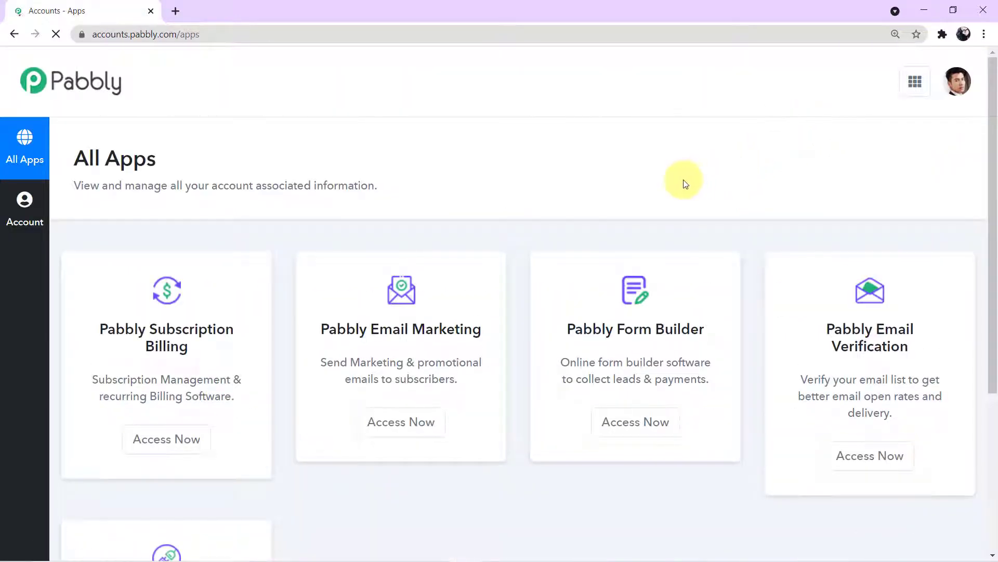
pyautogui.scroll(-2, 684, 183)
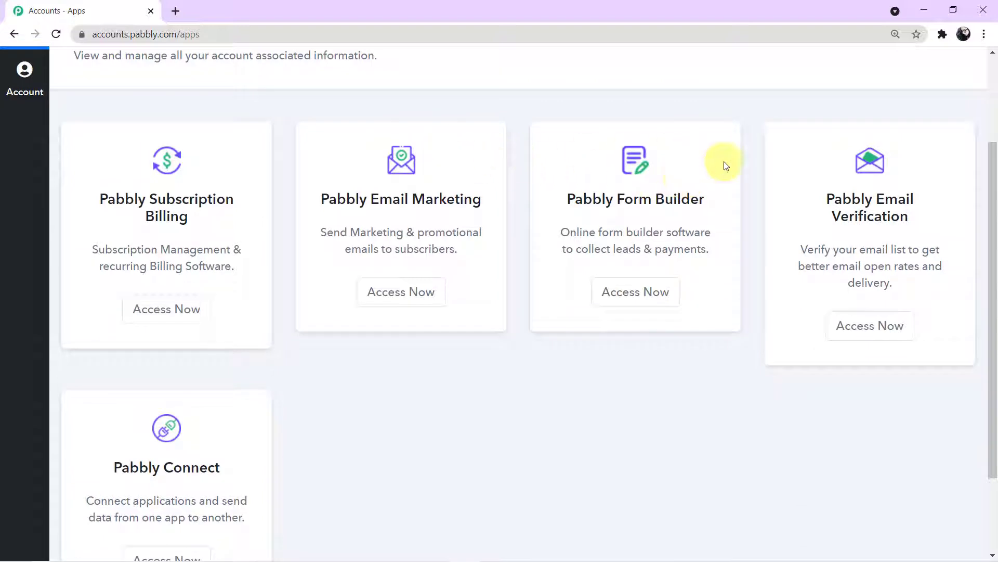
pyautogui.scroll(-1, 667, 343)
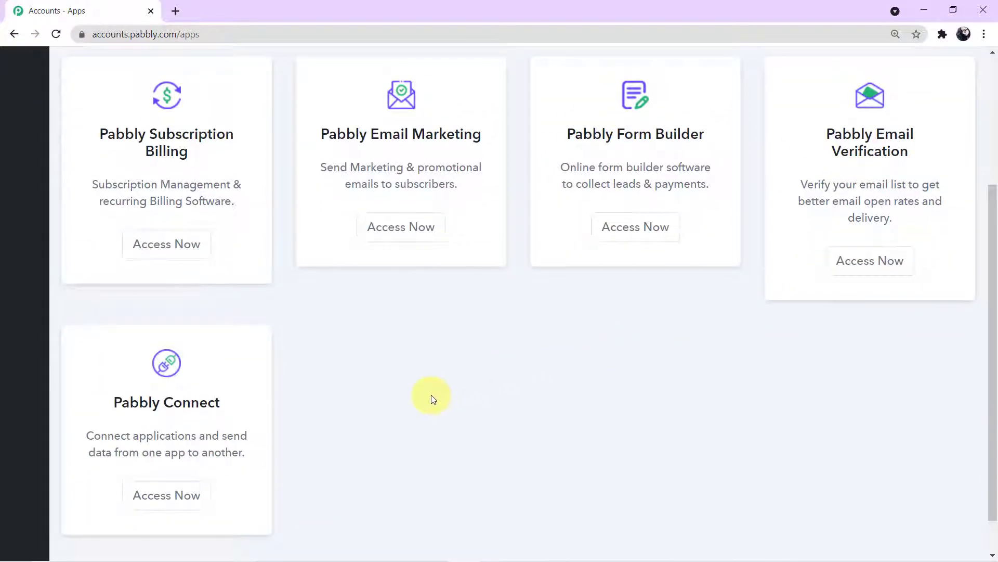
pyautogui.click(189, 492)
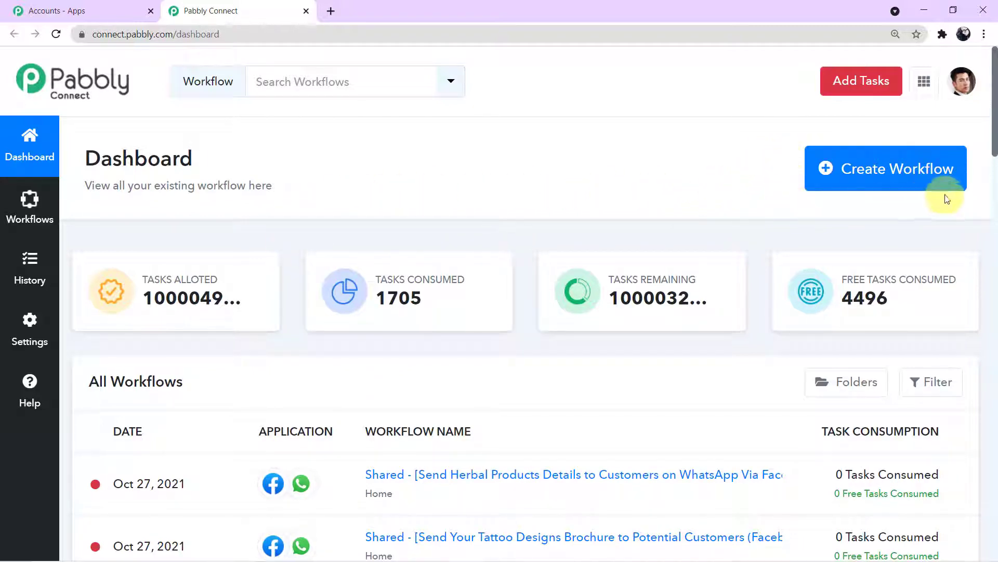
# Create a workflow named 'Facebook to WhatsApp' and collapse its trigger app chooser
pyautogui.click(890, 175)
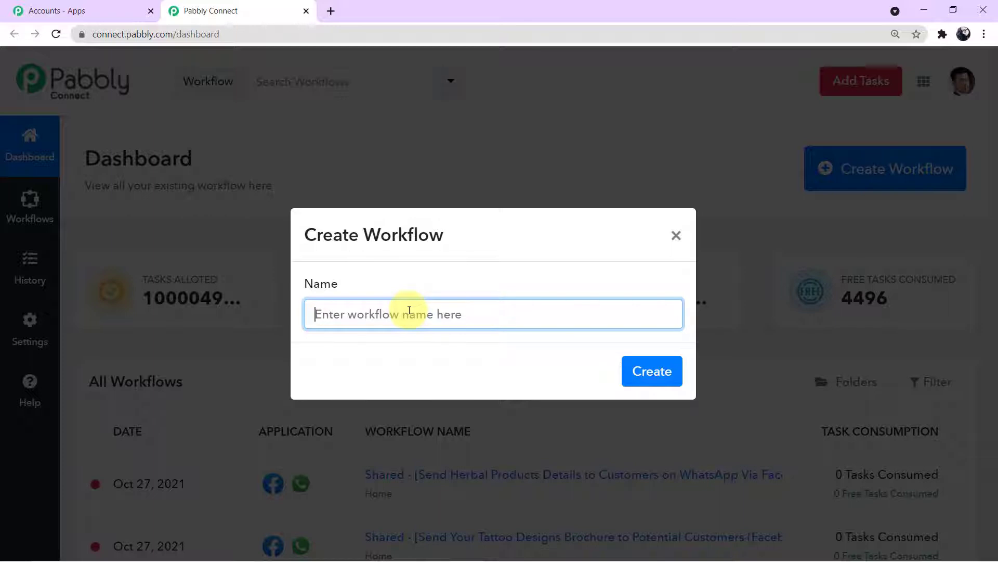
pyautogui.write('Facebook to WhatsApp')
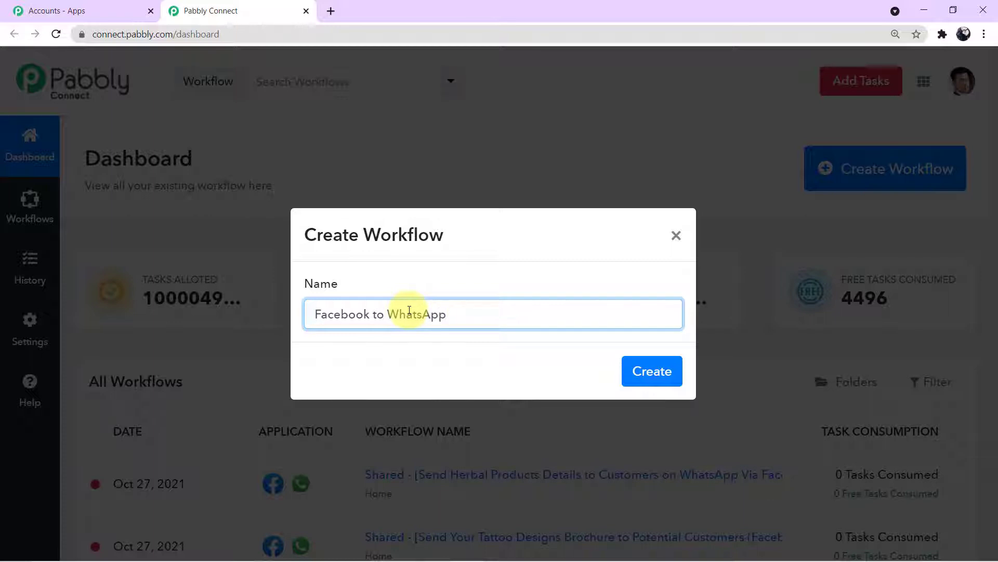
pyautogui.click(458, 350)
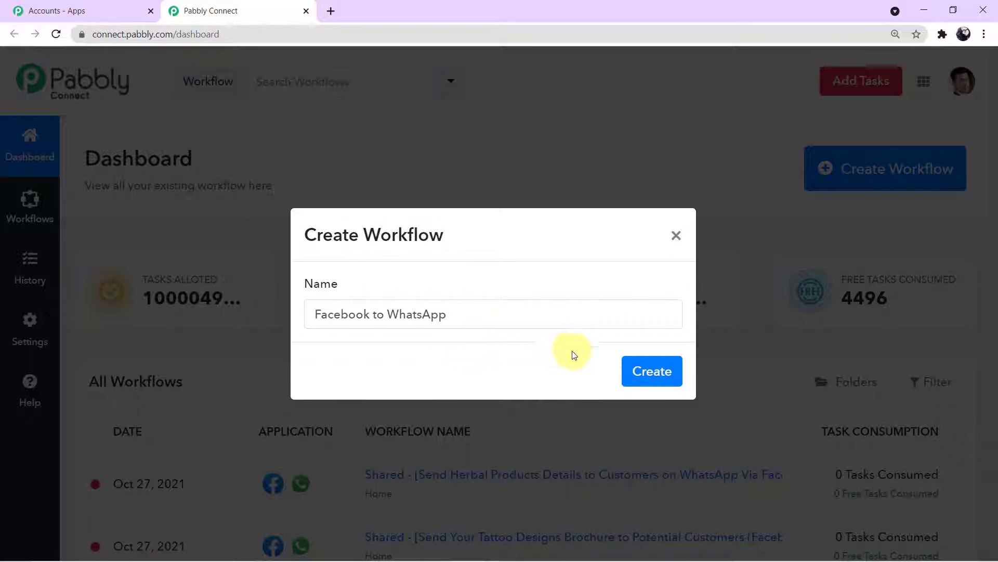
pyautogui.click(647, 377)
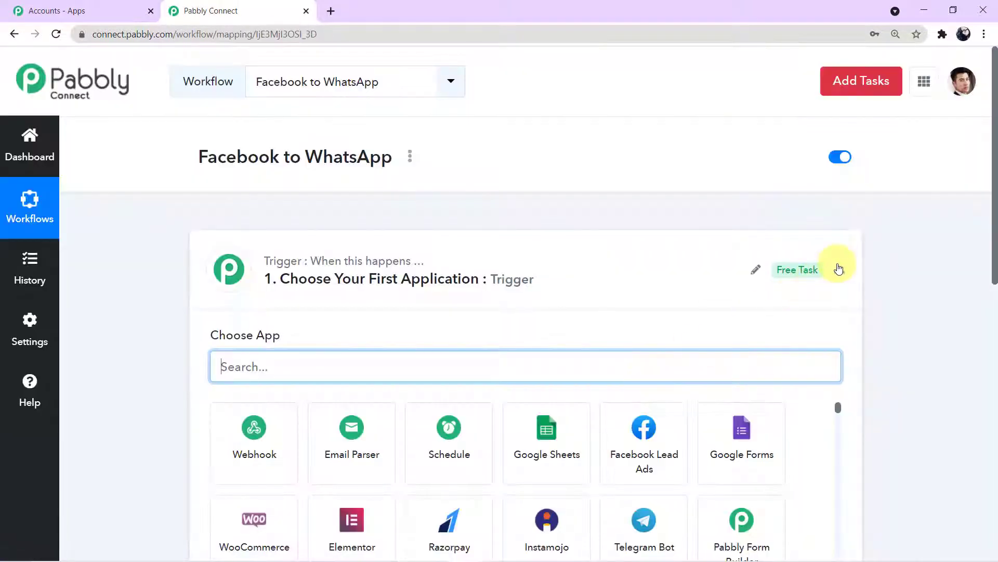
pyautogui.click(840, 269)
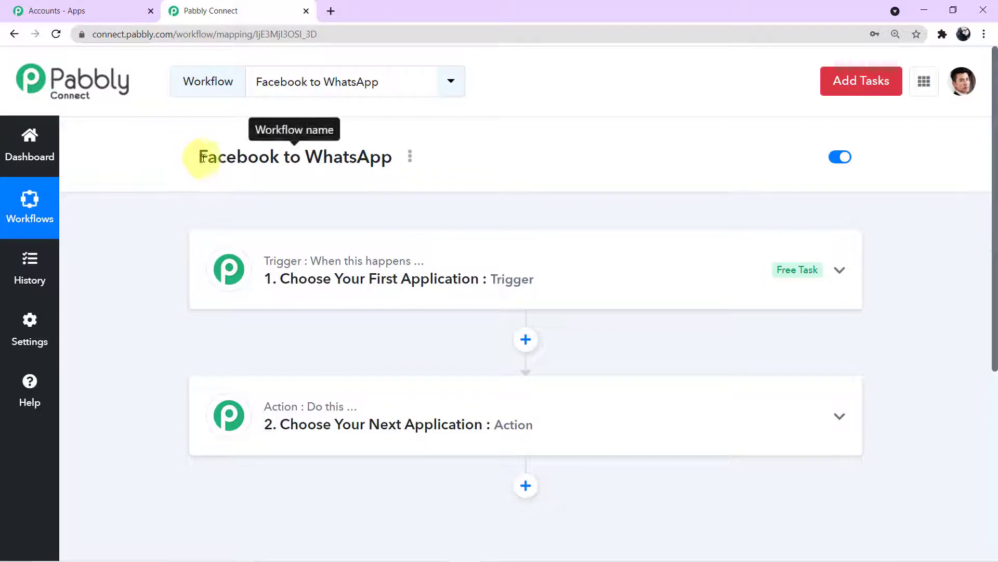
# Select and deselect the workflow name, then expand the trigger step's app choices
pyautogui.moveTo(198, 157); pyautogui.dragTo(408, 162)
pyautogui.click(385, 203)
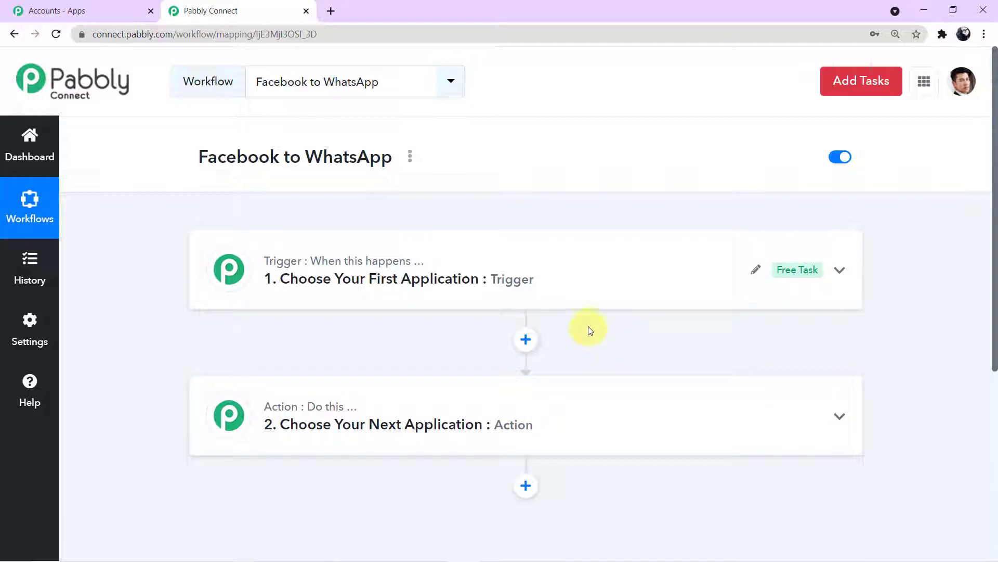
pyautogui.click(578, 289)
# Search 'facebook lead', choose Facebook Lead Ads, and pick the New Lead trigger event
pyautogui.scroll(-2, 578, 288)
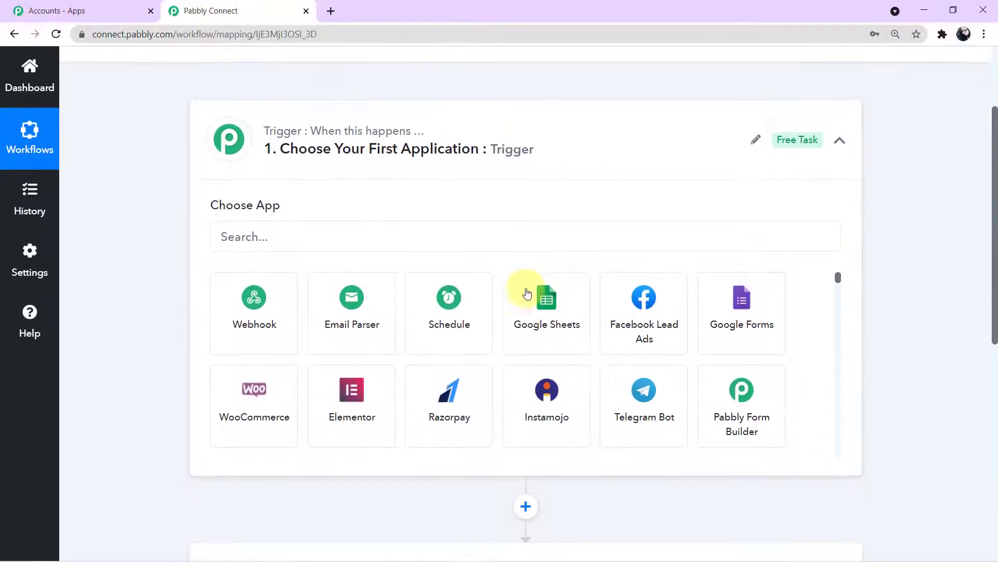
pyautogui.click(352, 239)
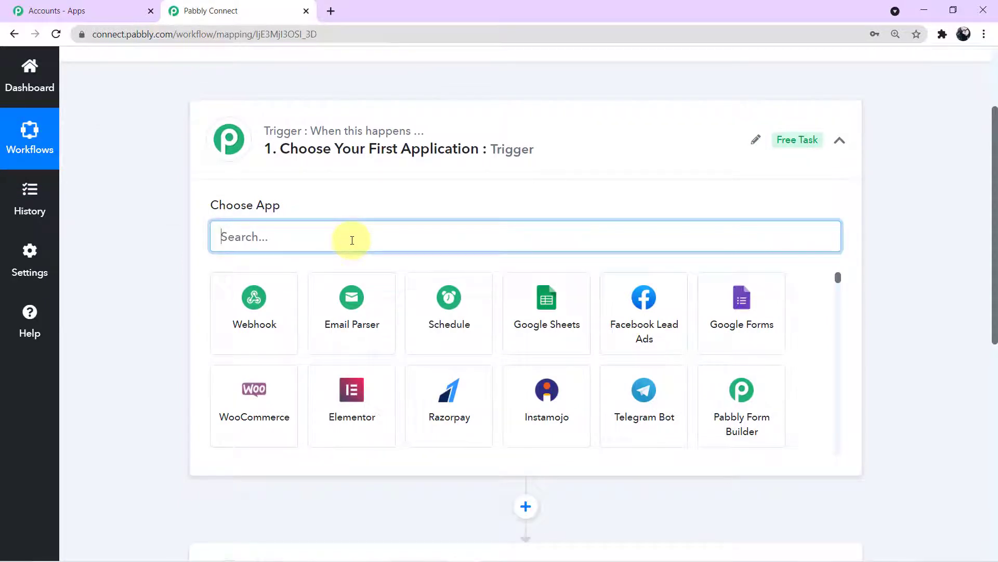
pyautogui.write('facebook l')
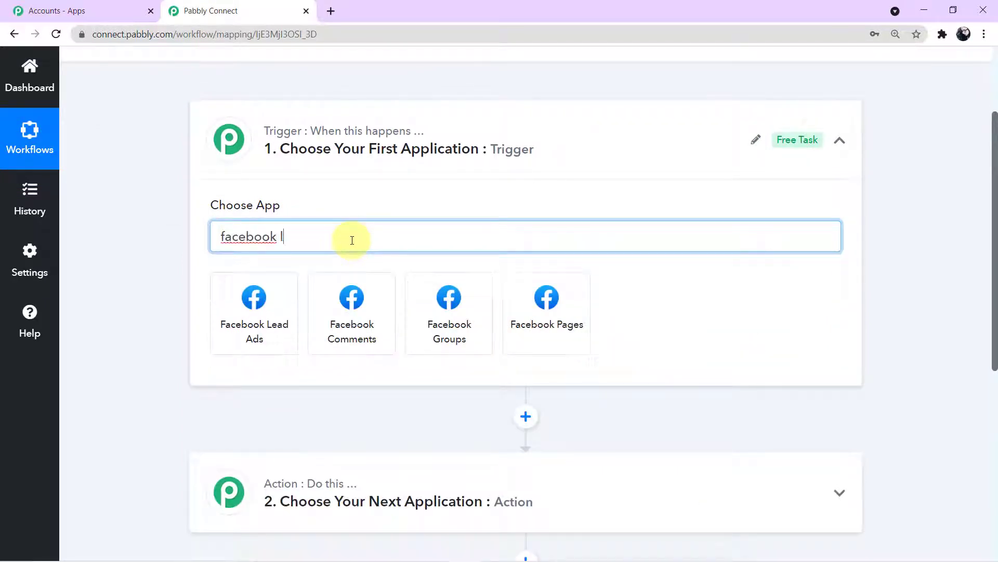
pyautogui.write('ead')
pyautogui.click(290, 300)
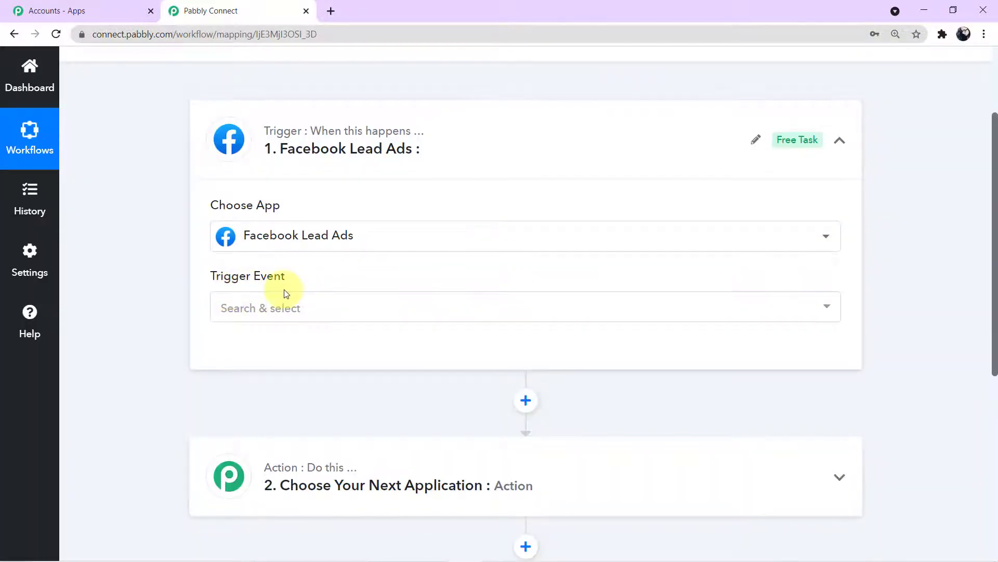
pyautogui.click(833, 311)
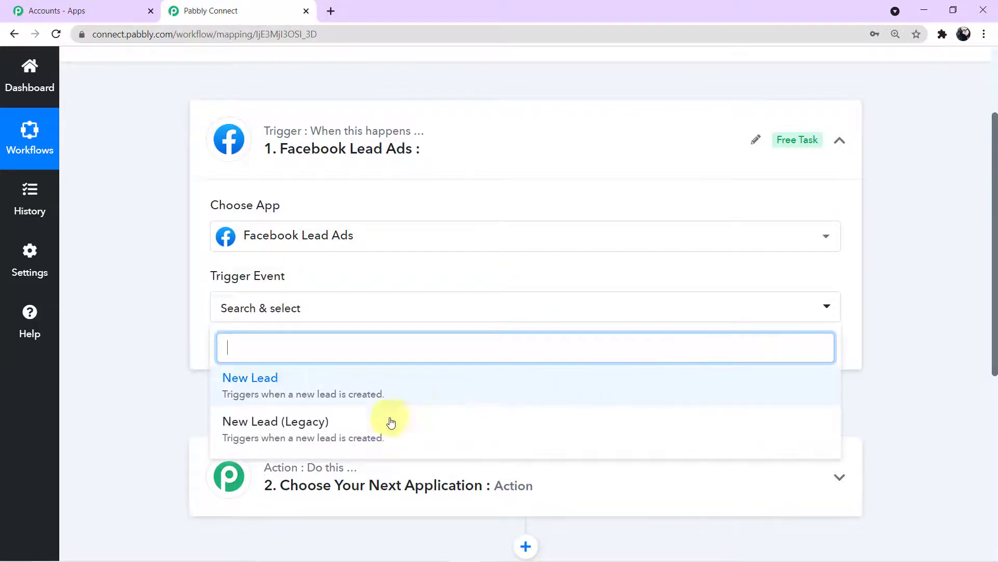
pyautogui.click(249, 384)
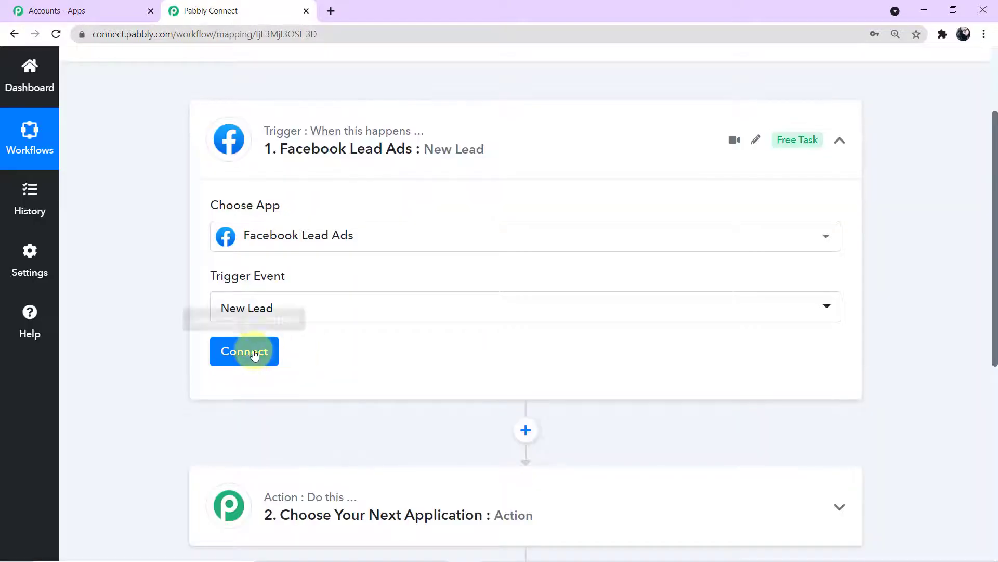
# Add and authorise a new Facebook Lead Ads connection for the trigger
pyautogui.click(253, 352)
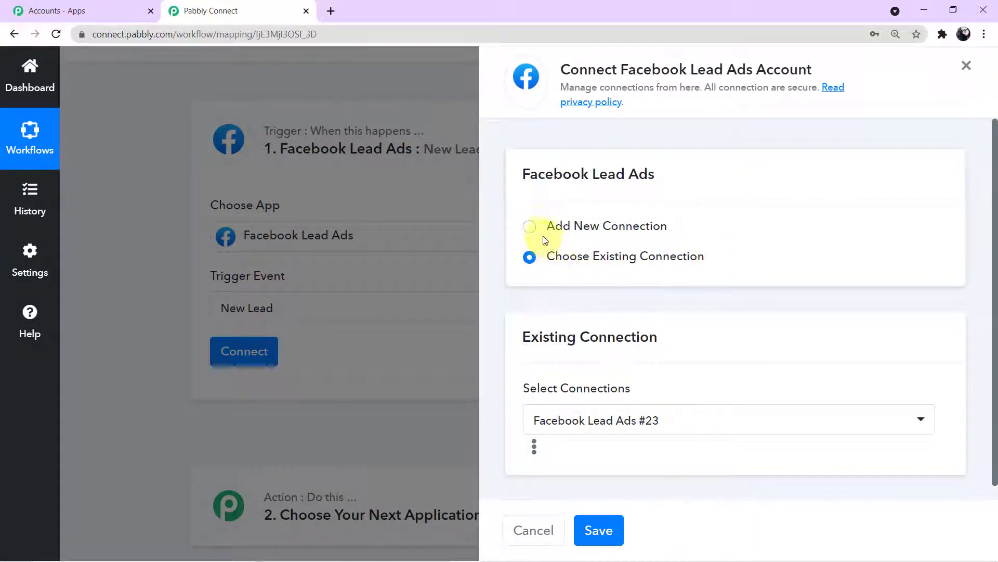
pyautogui.click(530, 227)
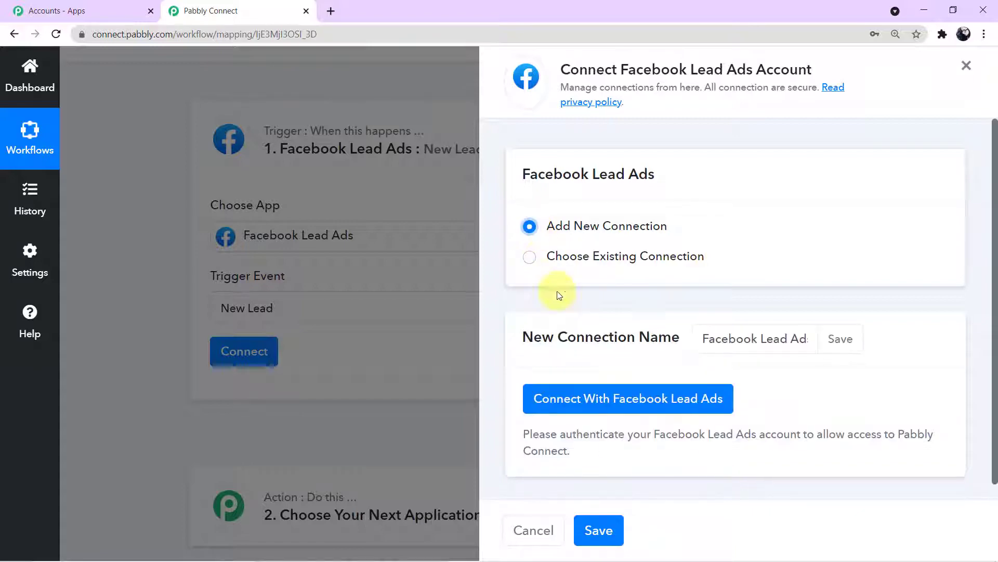
pyautogui.click(617, 405)
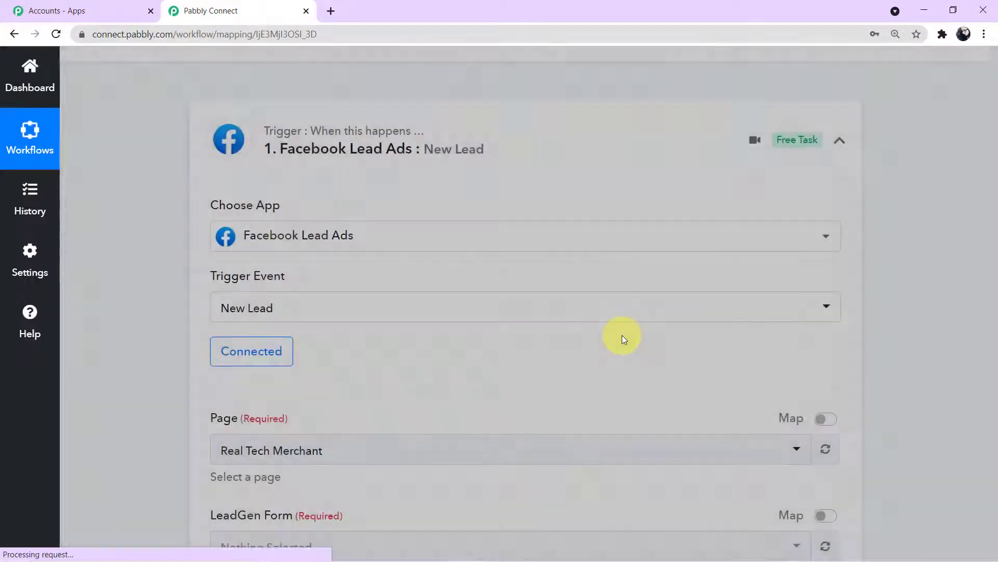
pyautogui.scroll(-2, 622, 338)
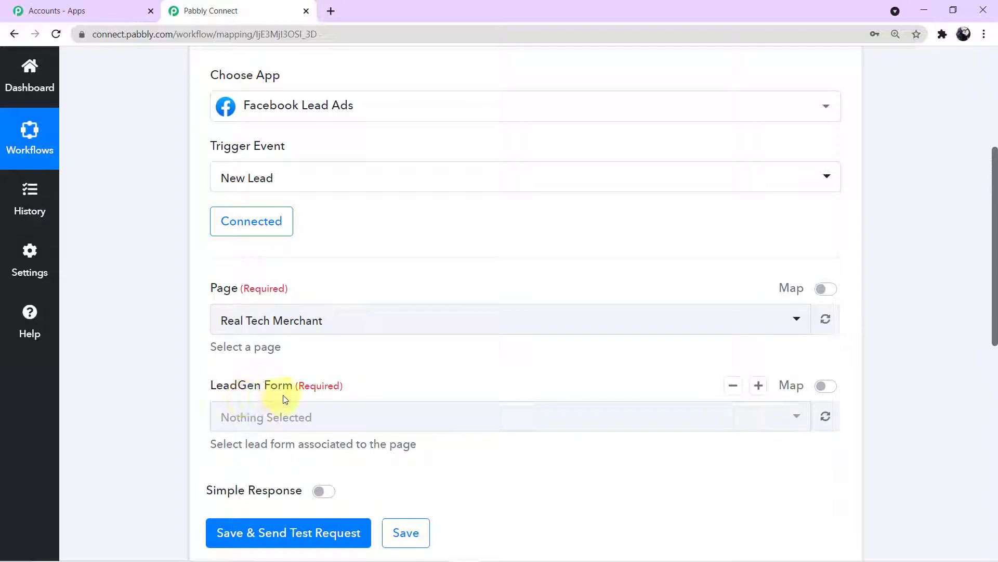
# Browse the Page list and keep Real Tech Merchant as the selected page
pyautogui.click(798, 321)
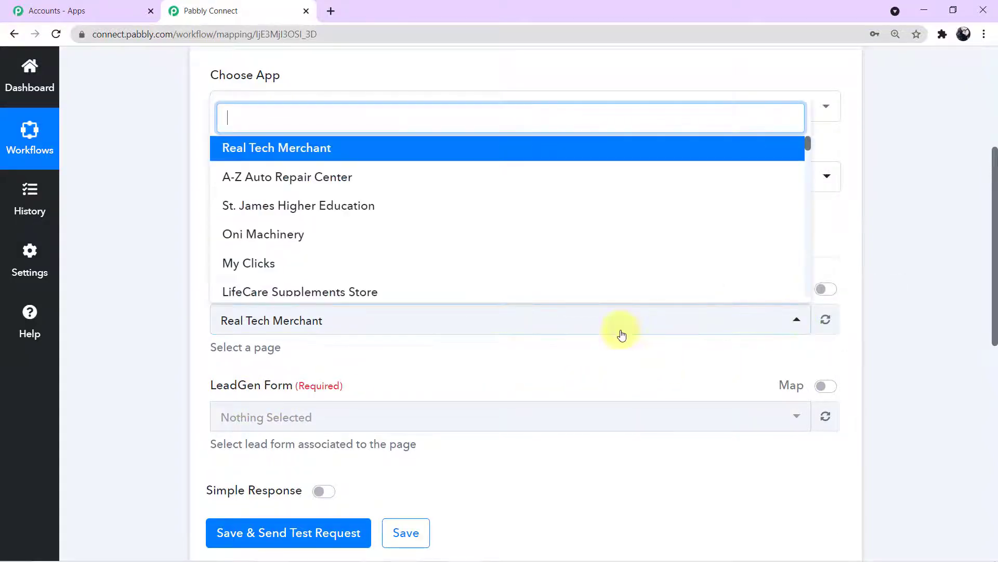
pyautogui.scroll(-4, 557, 220)
pyautogui.scroll(-5, 557, 223)
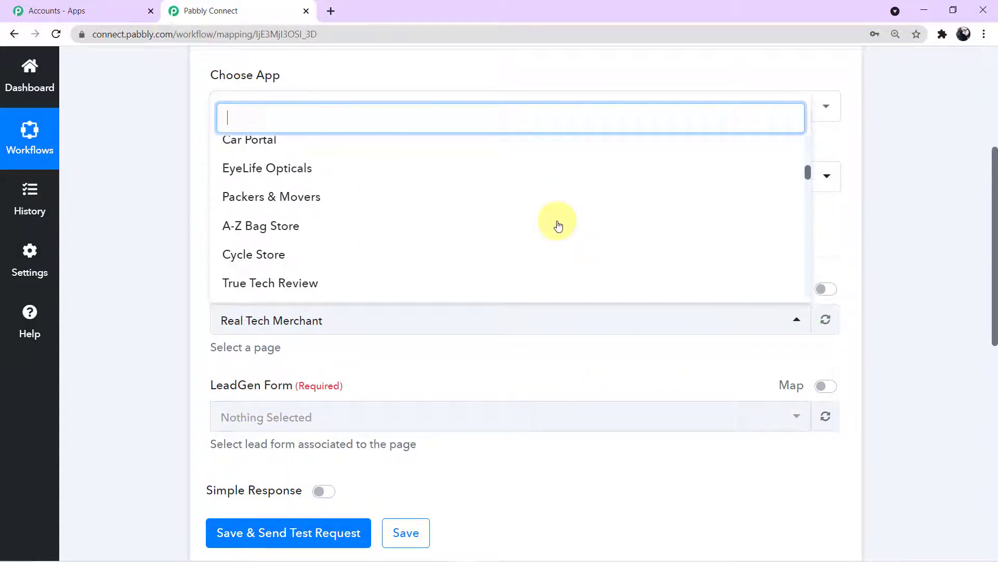
pyautogui.scroll(-2, 501, 251)
pyautogui.scroll(5, 502, 250)
pyautogui.scroll(8, 502, 250)
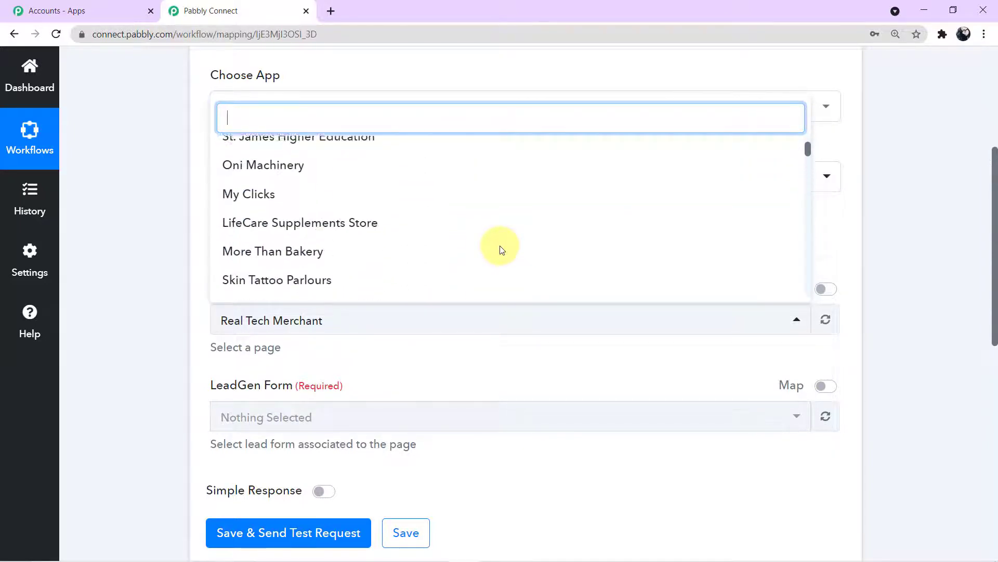
pyautogui.click(151, 259)
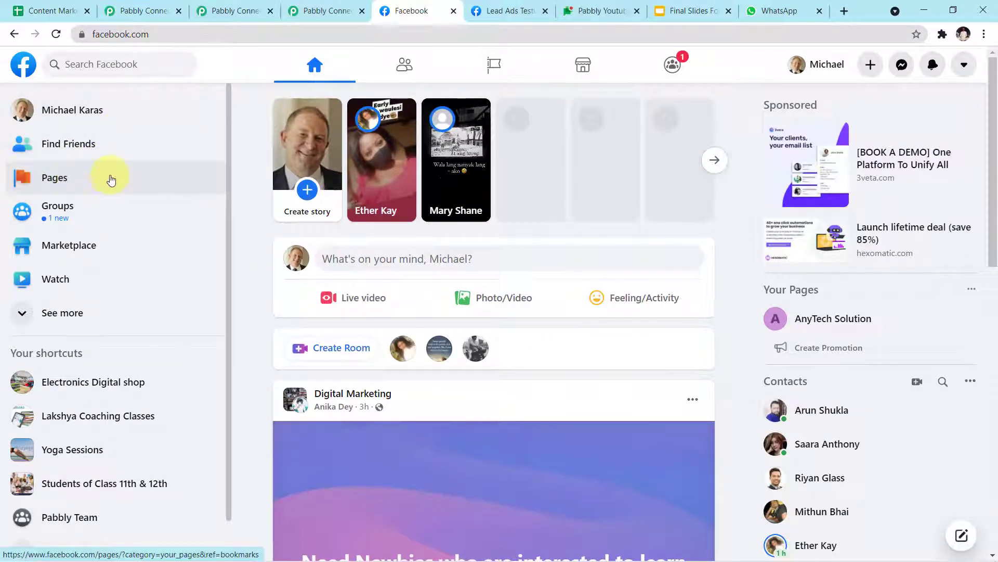
# Find Apartment Rental Agency among the managed Facebook pages and open it
pyautogui.click(73, 178)
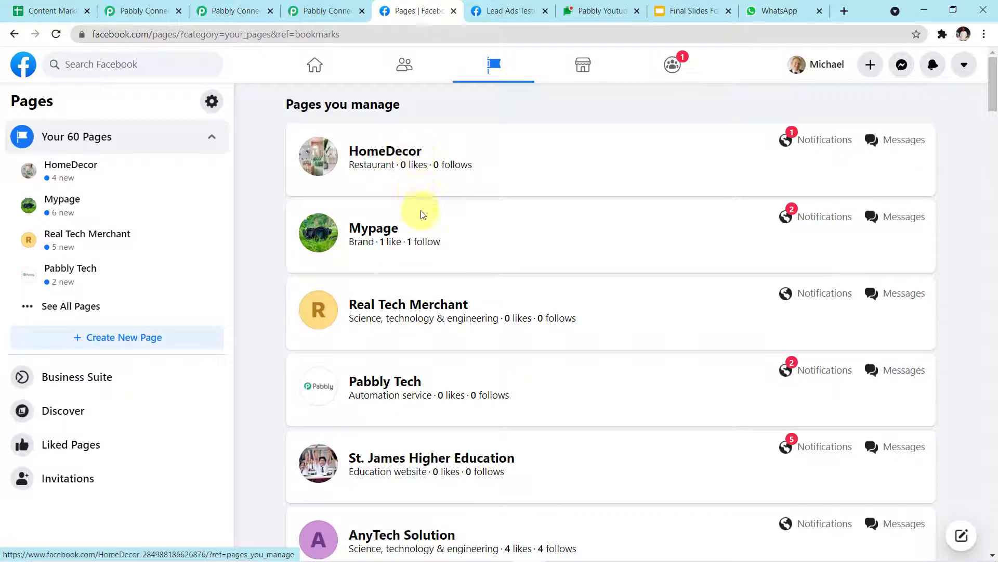
pyautogui.scroll(-2, 423, 222)
pyautogui.scroll(-6, 423, 222)
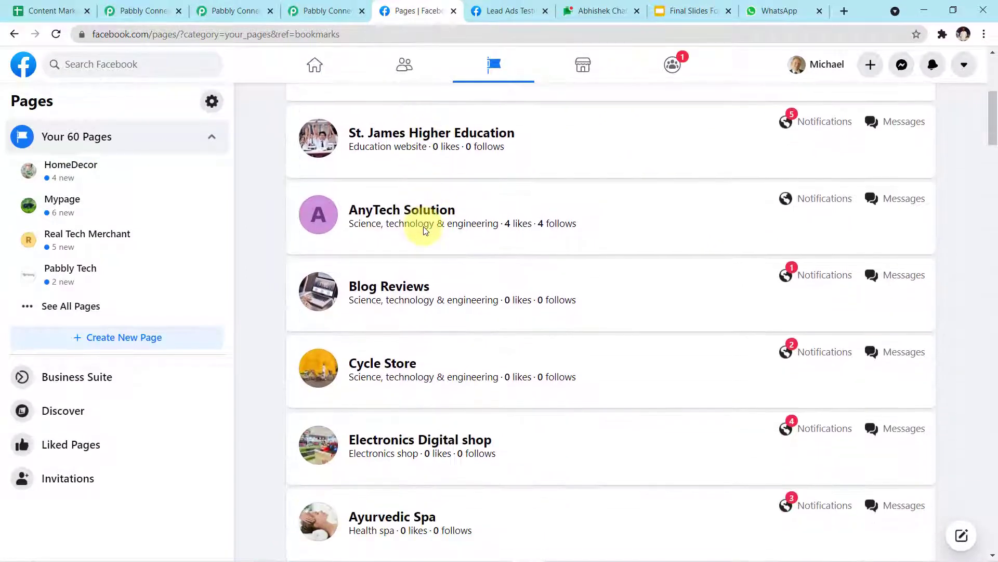
pyautogui.scroll(-3, 425, 227)
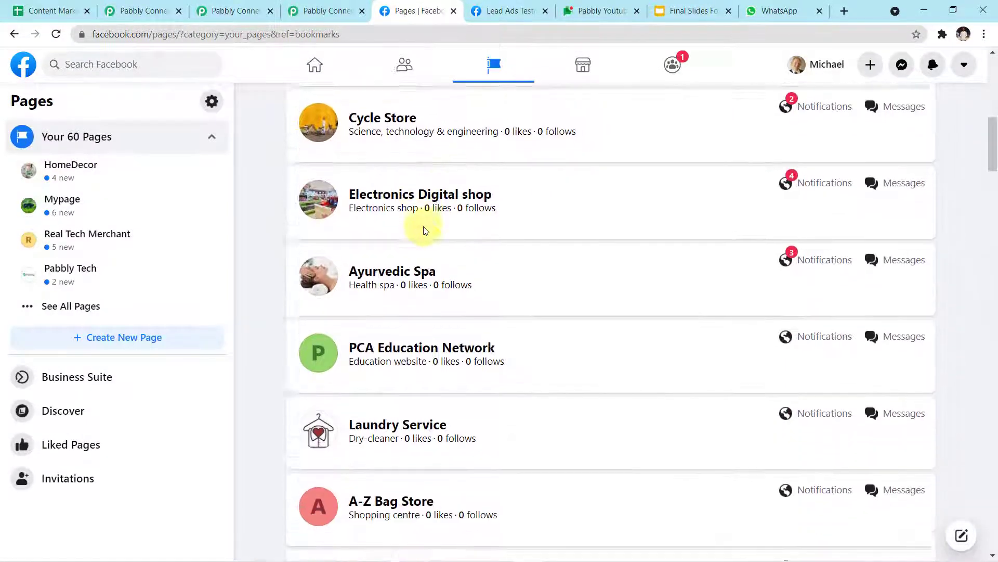
pyautogui.scroll(-6, 424, 229)
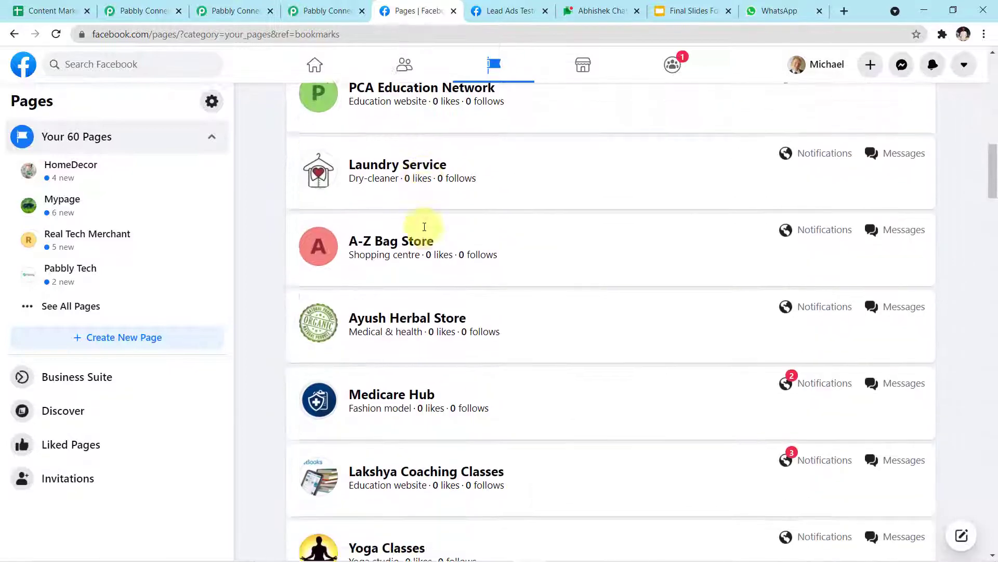
pyautogui.scroll(-2, 424, 227)
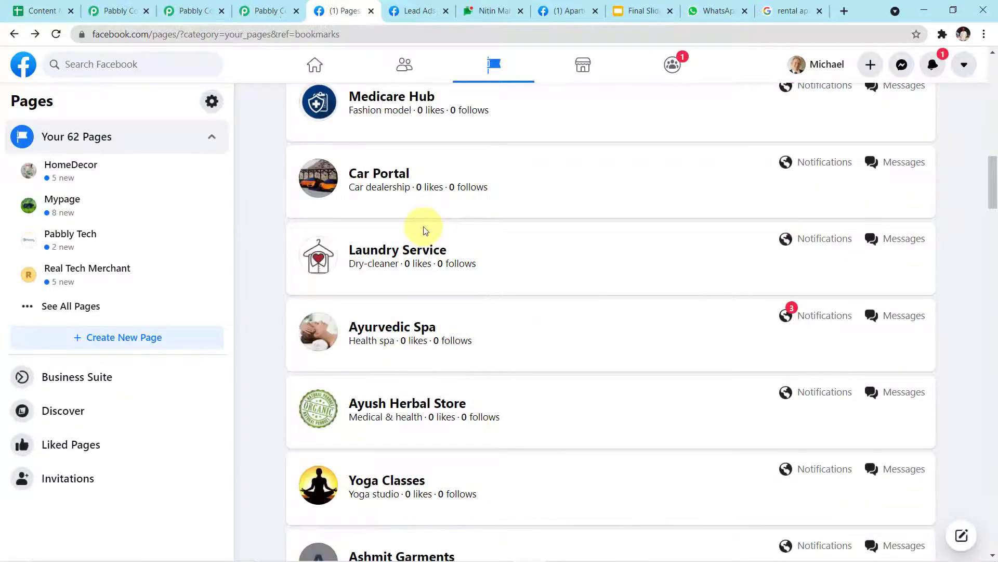
pyautogui.scroll(-7, 423, 229)
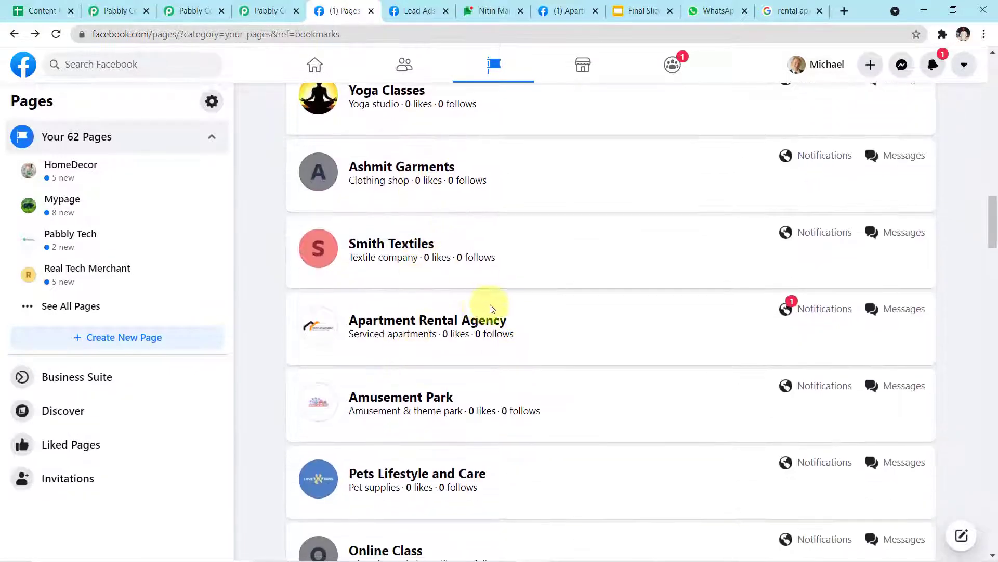
pyautogui.click(445, 327)
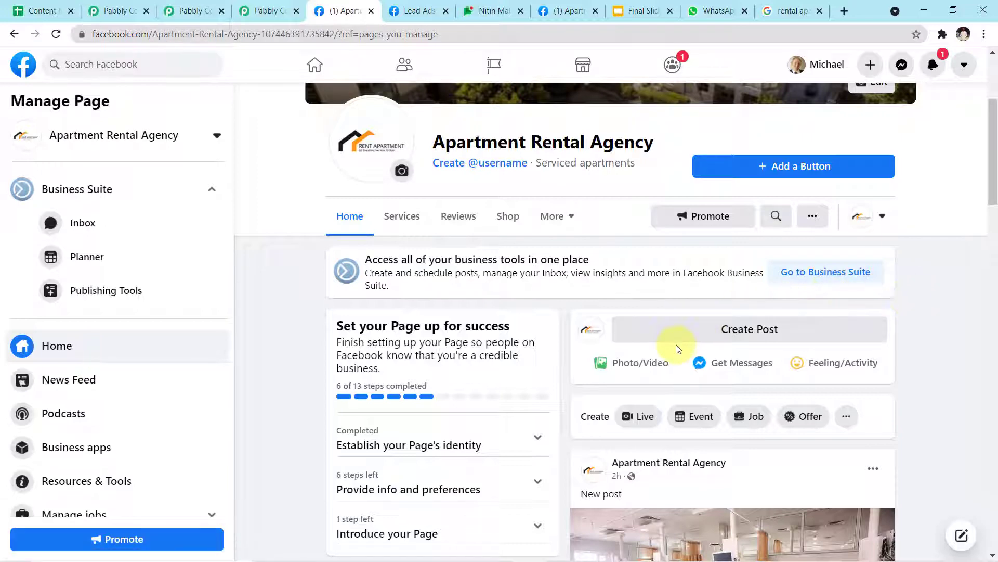
# Look over the Apartment Rental Agency page, then return to the Pabbly Connect workflow
pyautogui.scroll(-4, 677, 348)
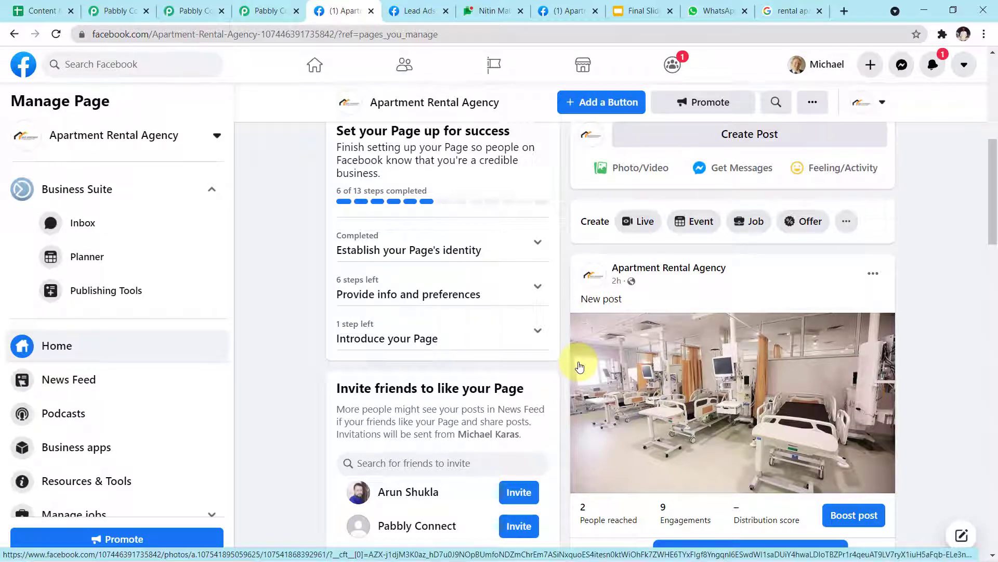
pyautogui.scroll(4, 580, 367)
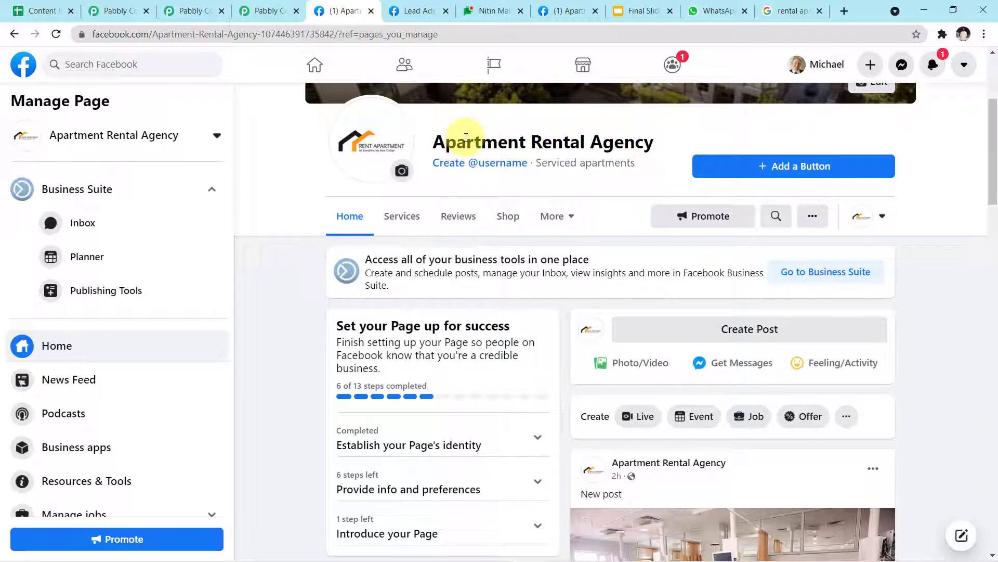
pyautogui.hotkey('alt', 'Tab')
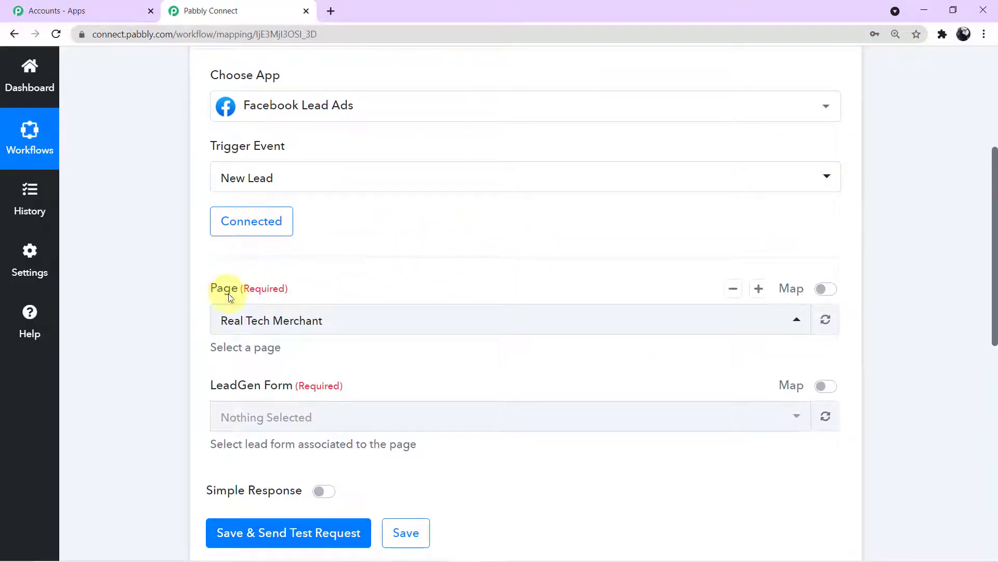
# Set the trigger page to Apartment Rental Agency via search 'apa', save, and confirm
pyautogui.click(797, 320)
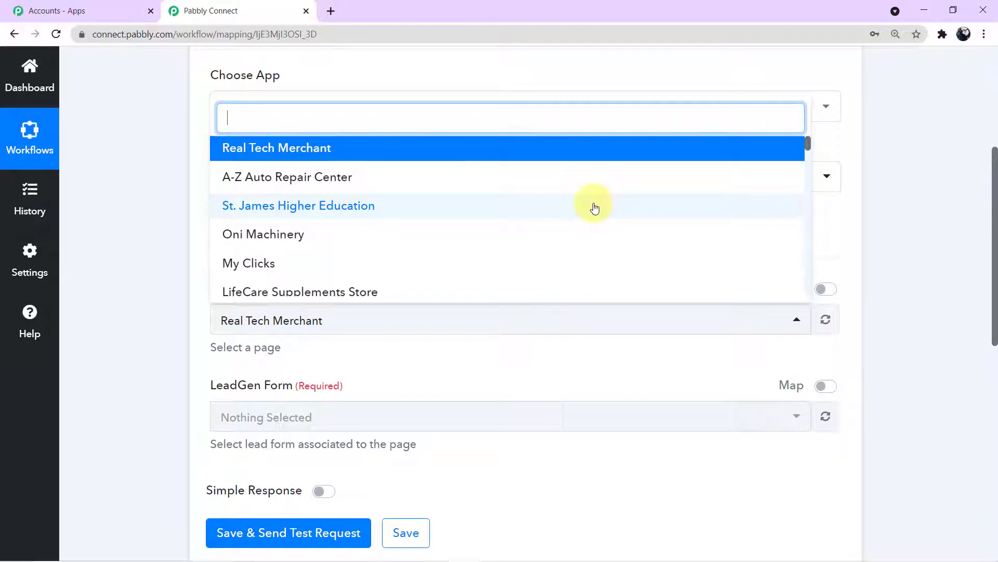
pyautogui.write('apa')
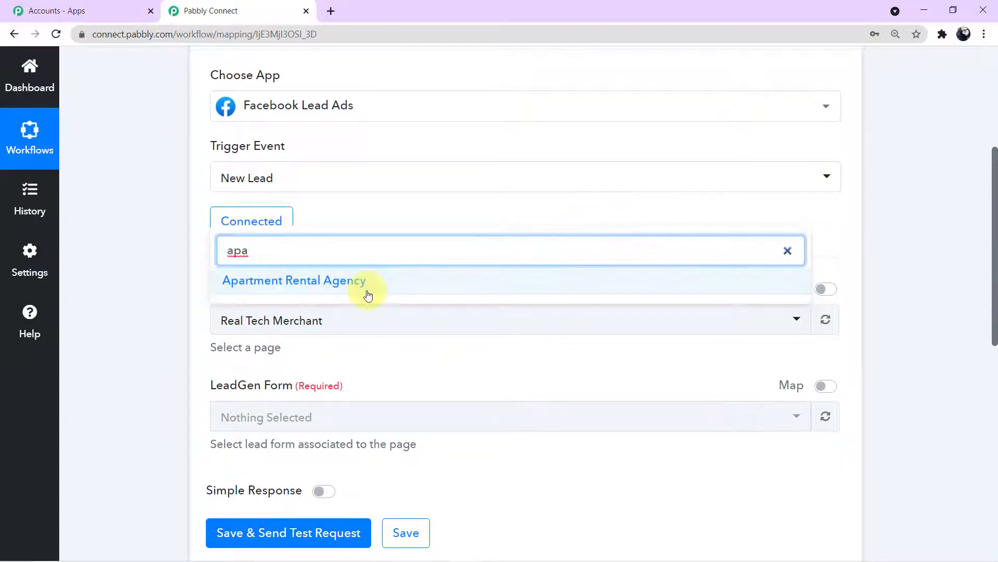
pyautogui.click(373, 290)
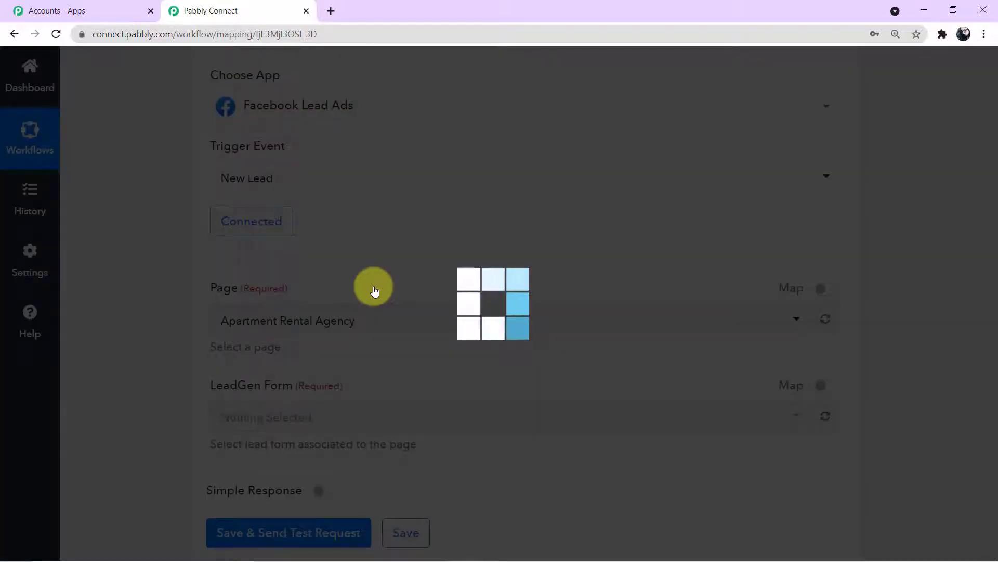
pyautogui.scroll(-1, 395, 315)
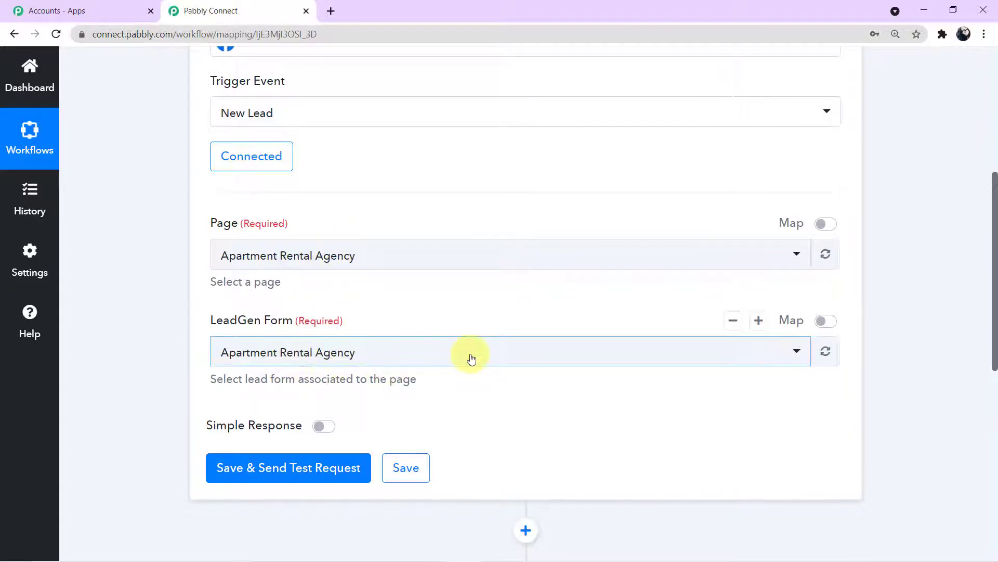
pyautogui.click(418, 474)
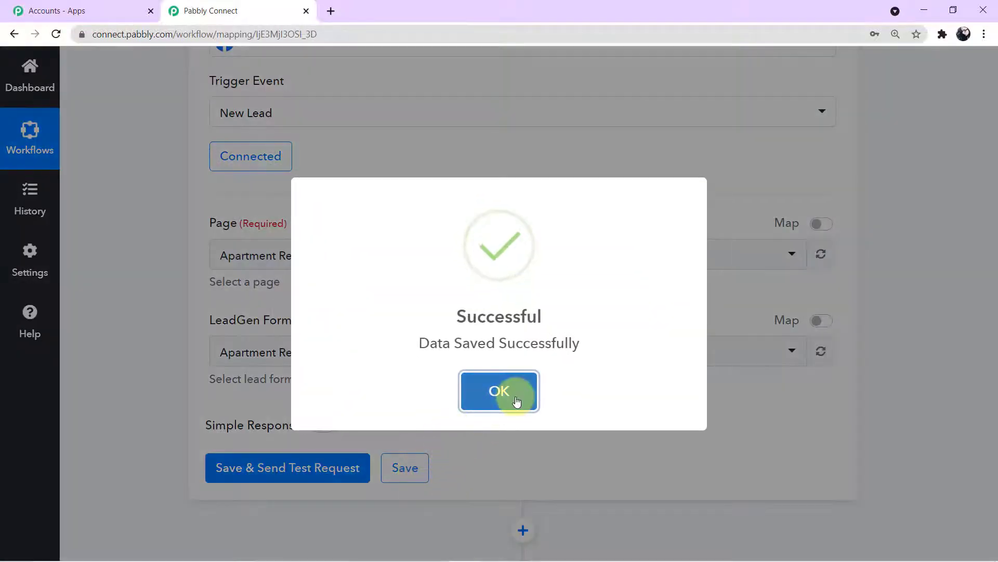
pyautogui.click(514, 393)
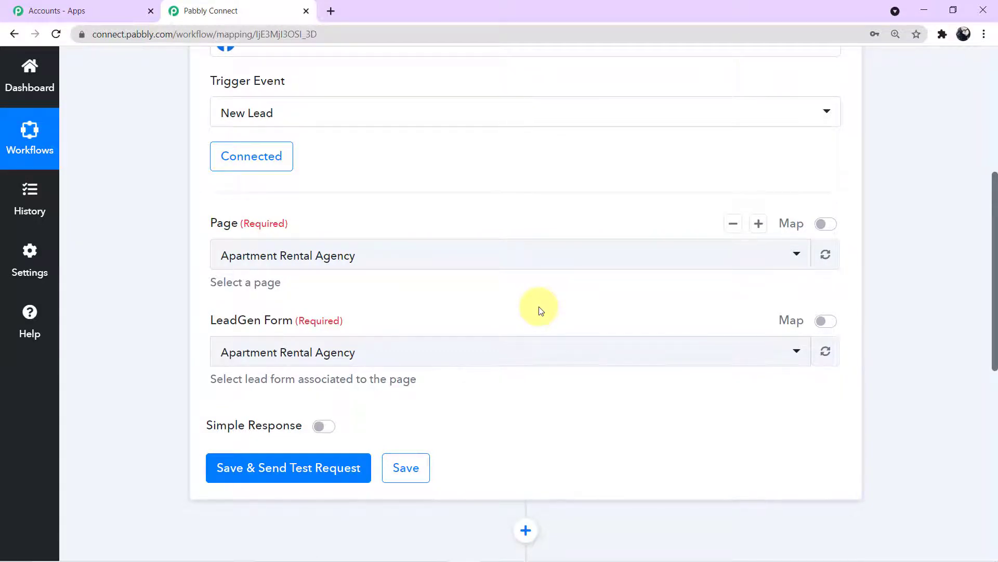
pyautogui.hotkey('alt', 'Tab')
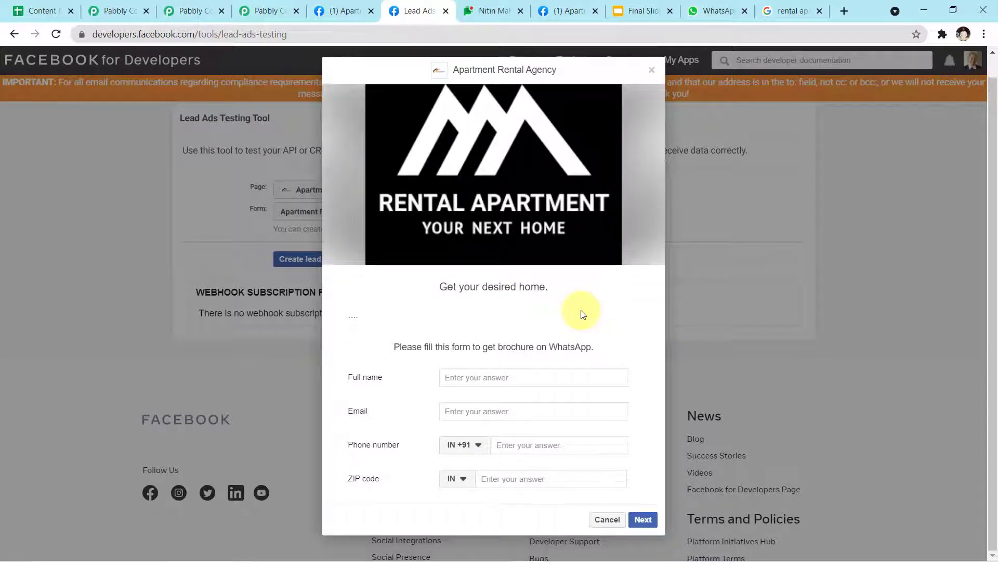
# Enter the test lead's full name, e-mail address and phone number in the preview form
pyautogui.click(520, 377)
pyautogui.write('Sam')
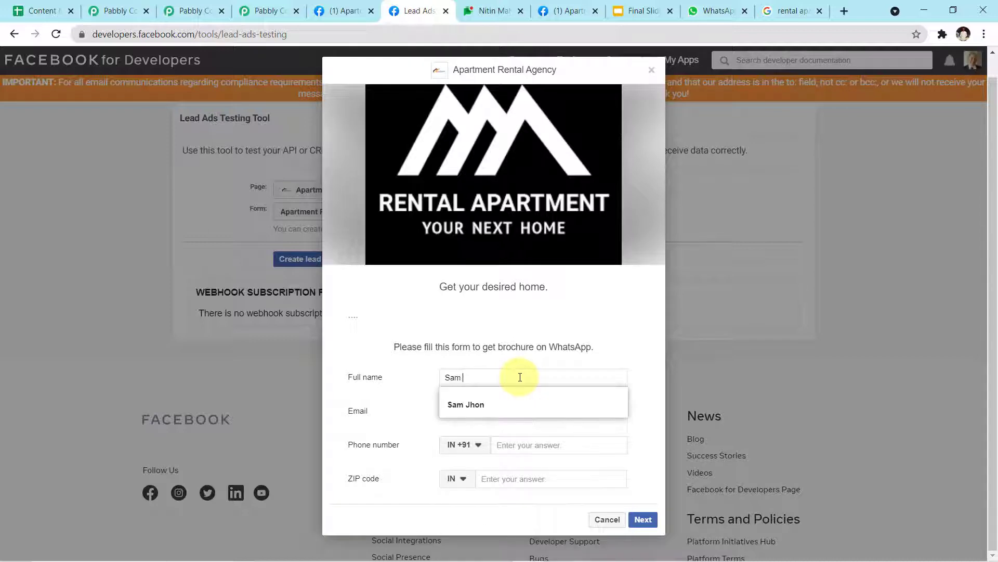
pyautogui.click(516, 405)
pyautogui.click(515, 412)
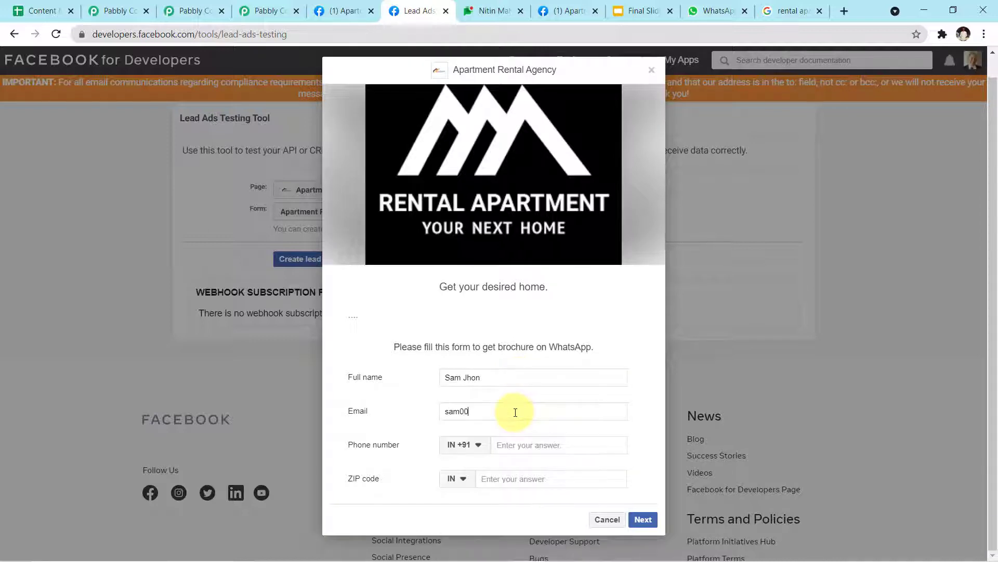
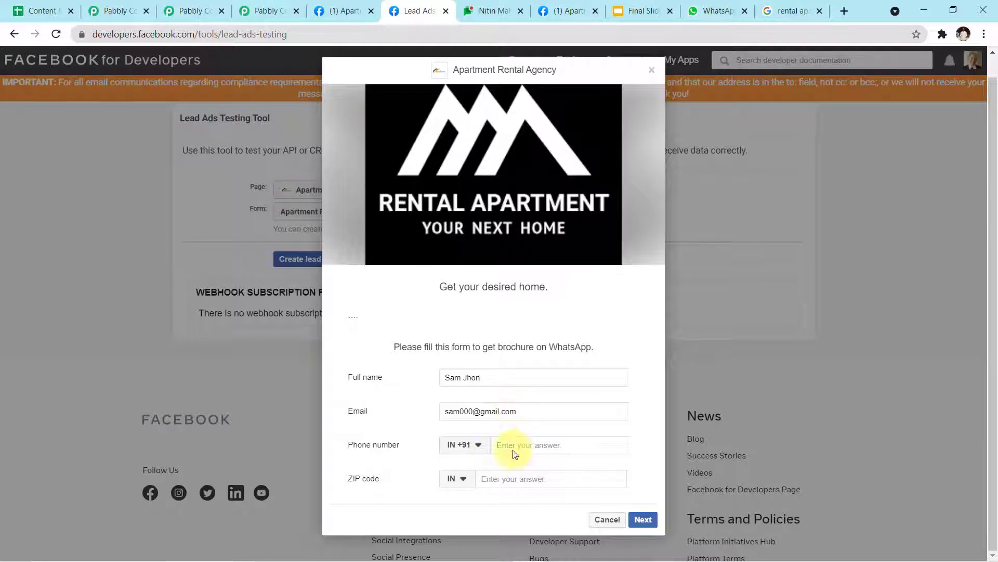
pyautogui.click(528, 445)
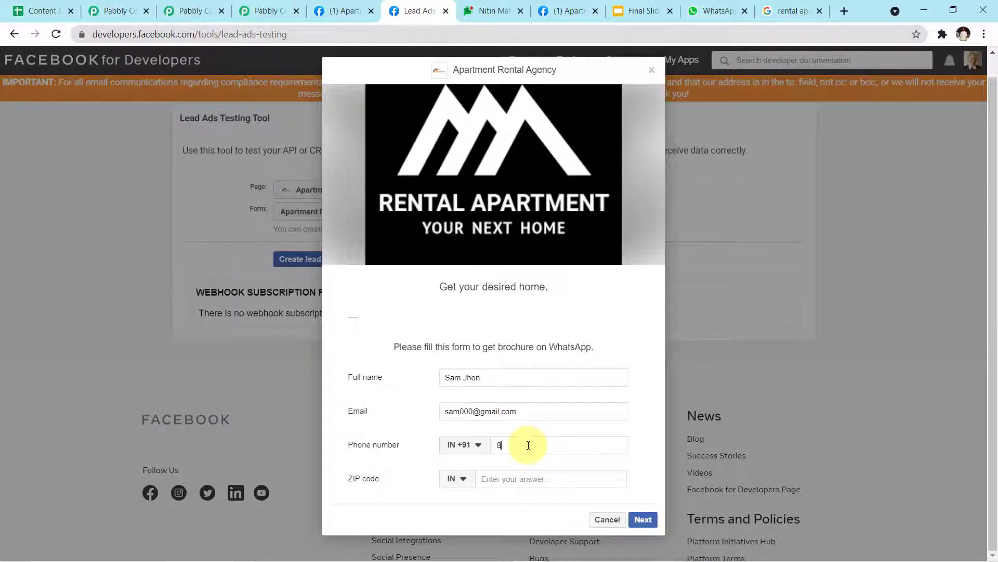
# Enter the ZIP code, correct it after the error, and continue to Terms and Conditions
pyautogui.click(511, 481)
pyautogui.write('4820001')
pyautogui.click(643, 522)
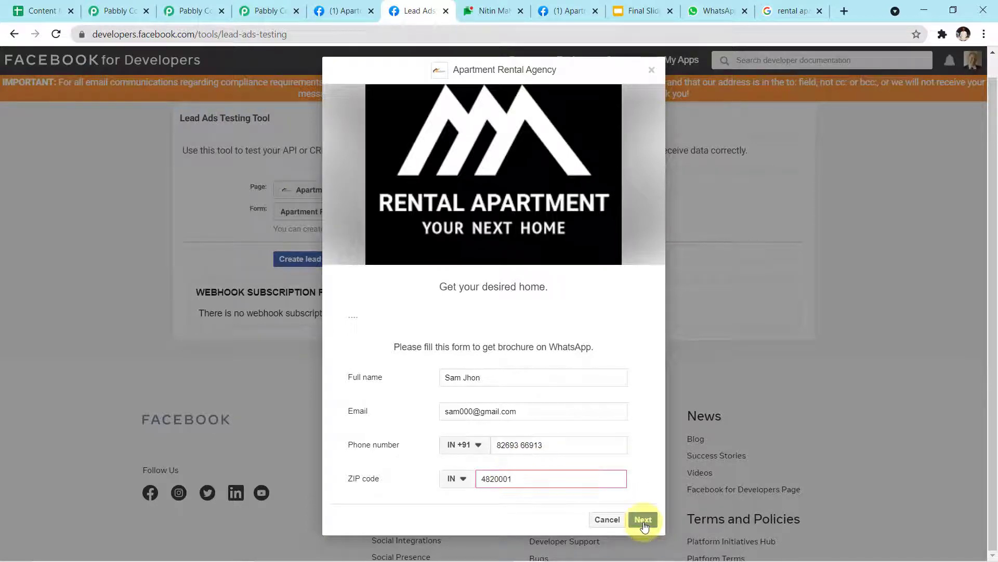
pyautogui.click(550, 477)
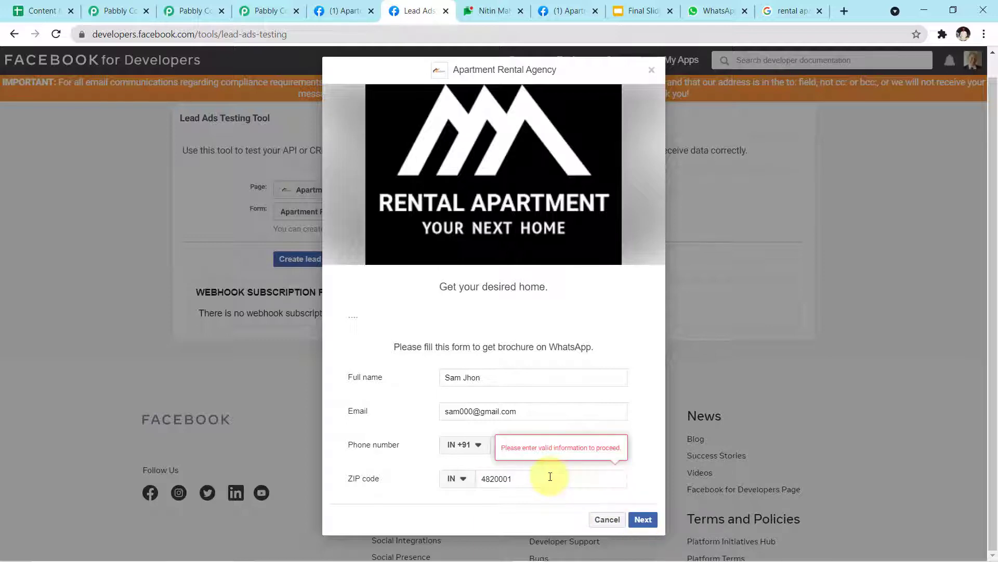
pyautogui.press('BackSpace')
pyautogui.press('BackSpace')
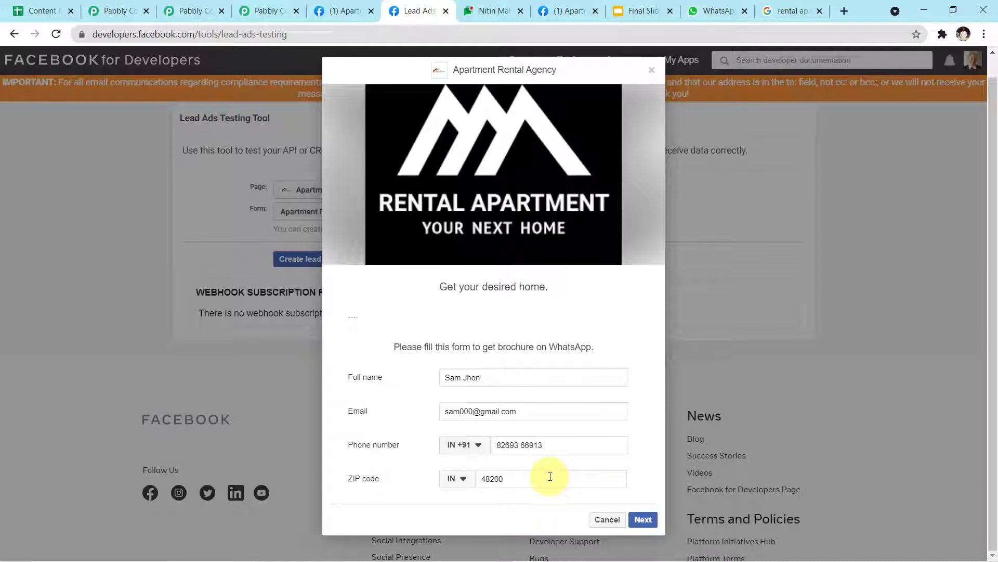
pyautogui.click(643, 519)
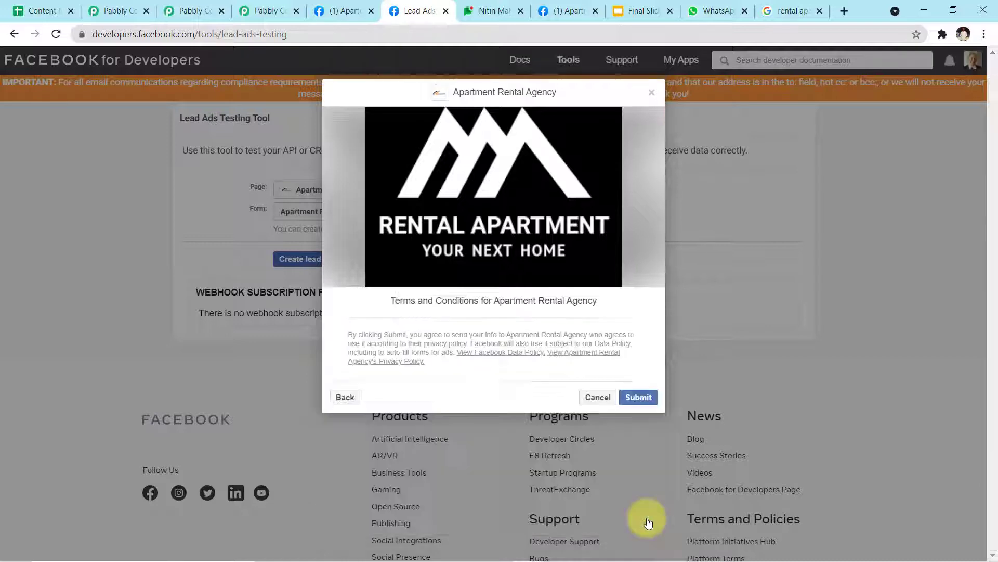
# Submit the test lead and fetch it with Save & Send Test Request in Pabbly Connect
pyautogui.click(647, 399)
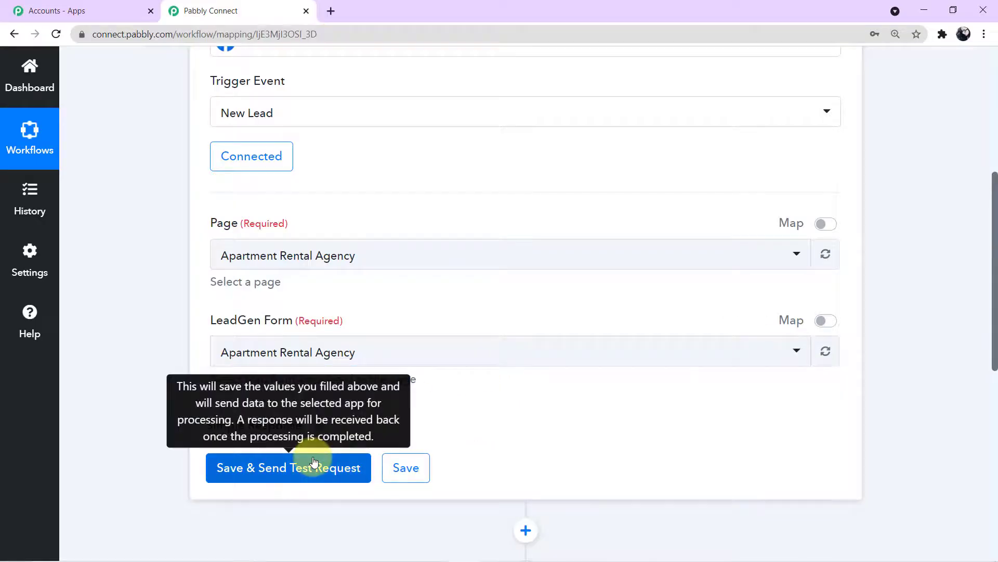
pyautogui.click(314, 462)
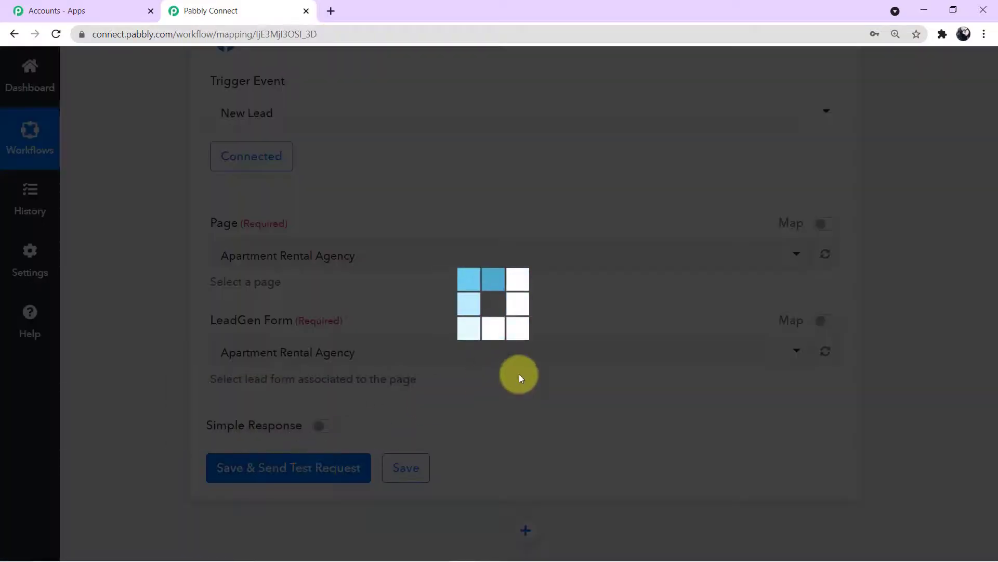
pyautogui.scroll(-8, 521, 375)
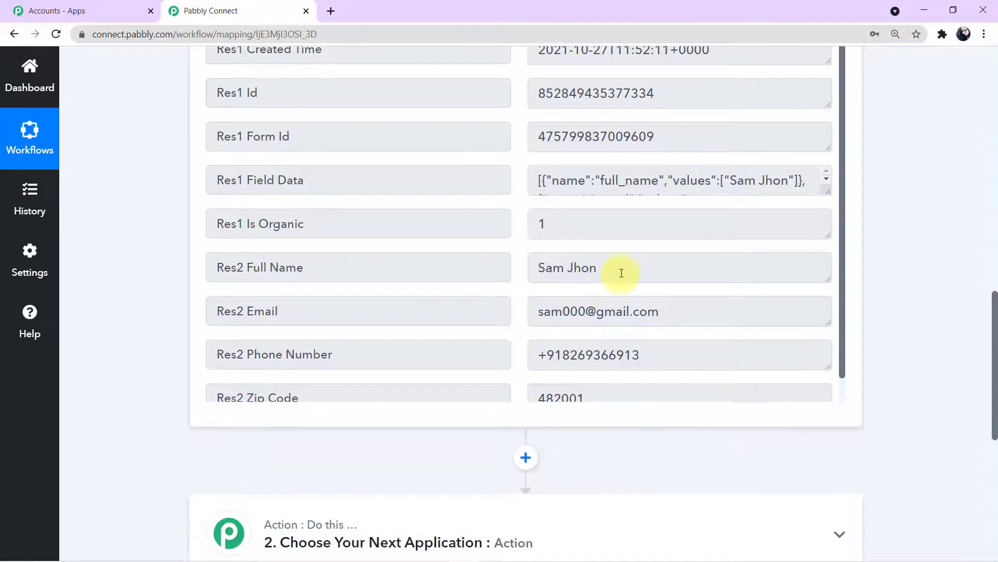
# Review the captured full name, e-mail, phone number and ZIP code in the response
pyautogui.click(620, 276)
pyautogui.click(535, 311)
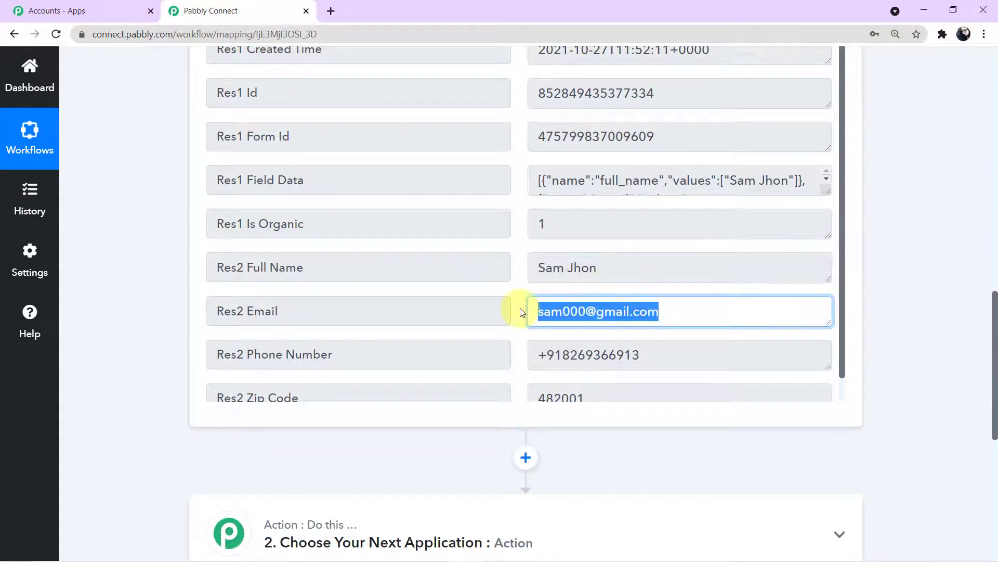
pyautogui.click(616, 271)
pyautogui.click(676, 311)
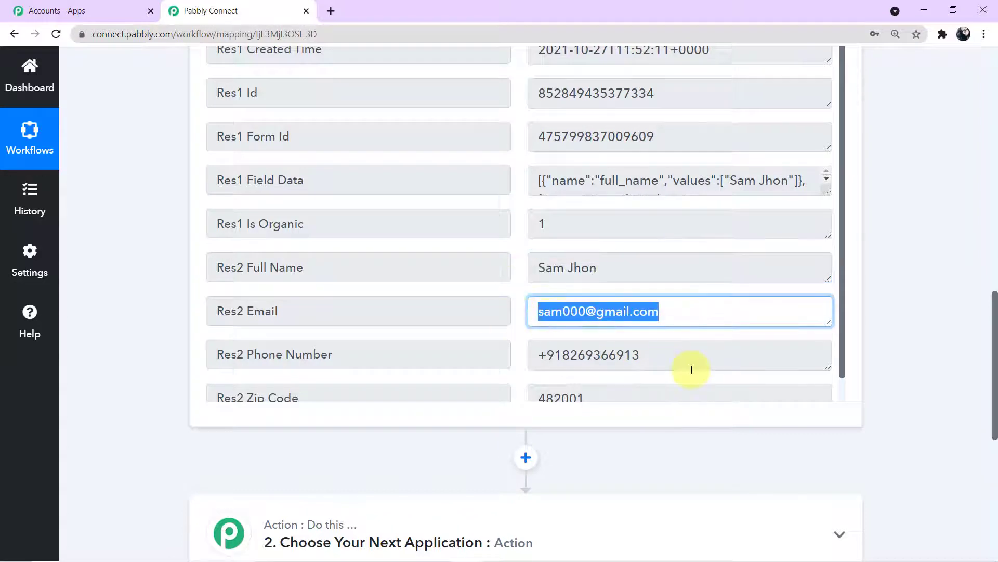
pyautogui.click(534, 354)
pyautogui.click(575, 397)
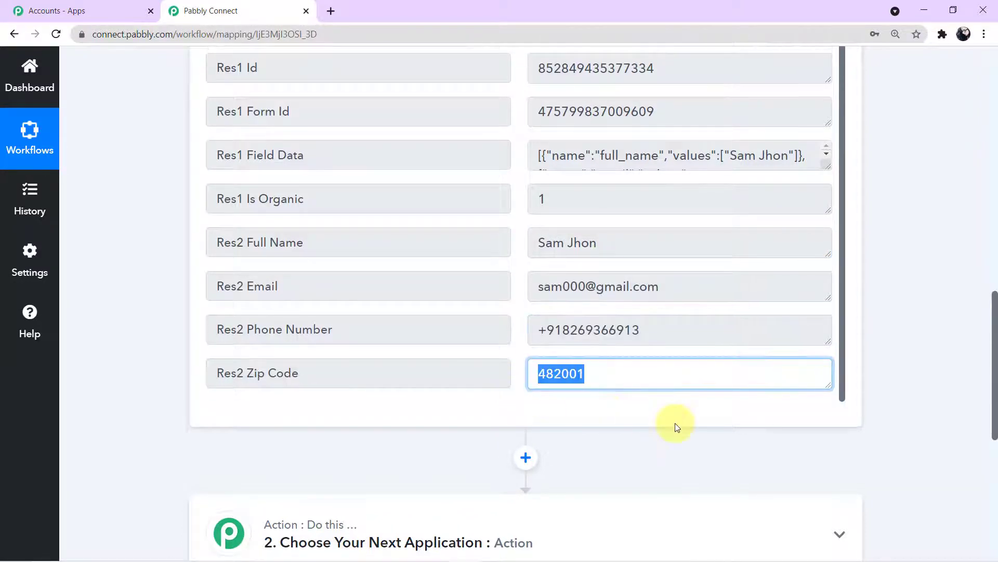
pyautogui.scroll(2, 676, 426)
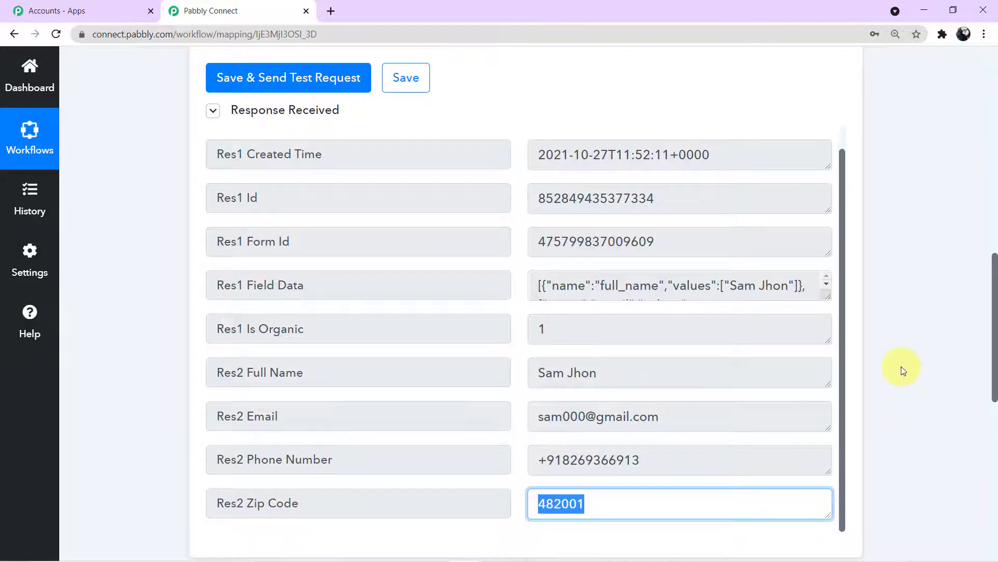
pyautogui.scroll(-3, 903, 371)
pyautogui.scroll(-2, 902, 371)
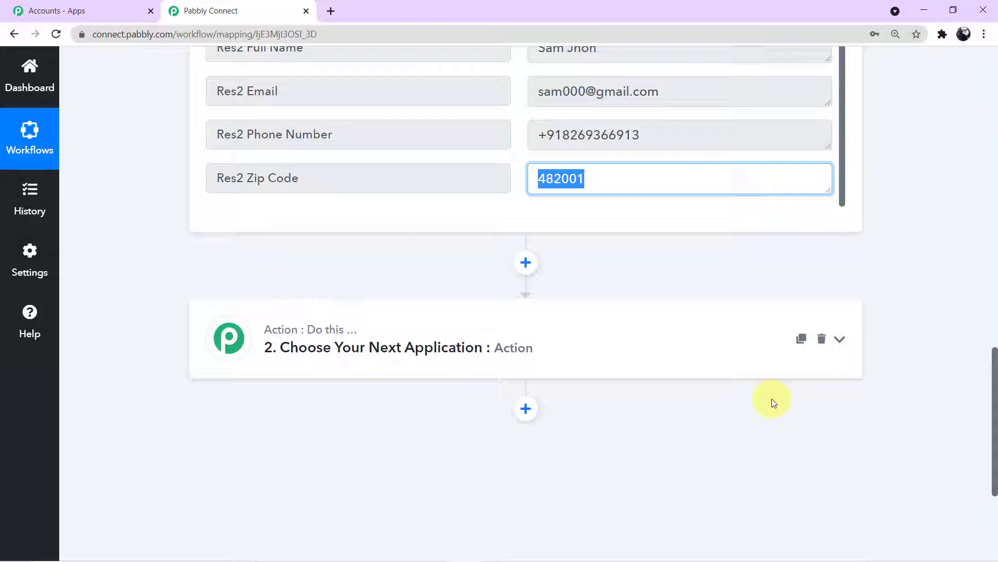
pyautogui.scroll(-1, 687, 415)
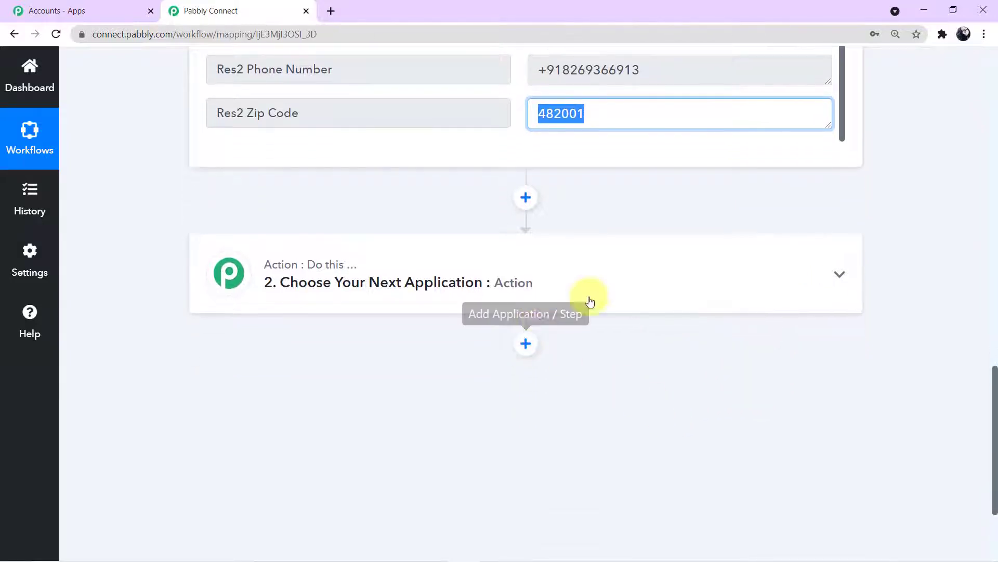
# Search '360 dialog' and choose WhatsApp by 360Dialog as the action app
pyautogui.click(608, 292)
pyautogui.scroll(-2, 520, 281)
pyautogui.click(370, 249)
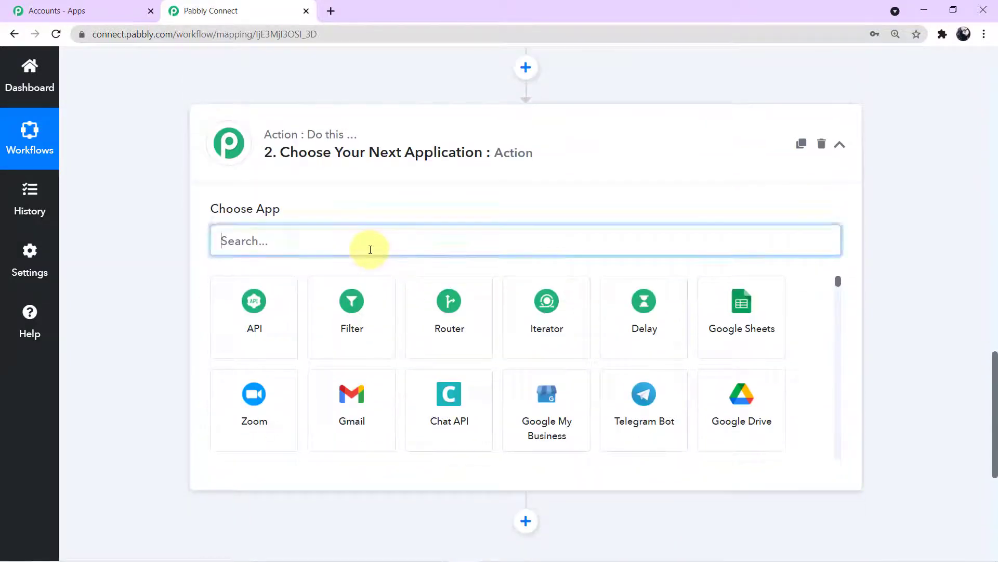
pyautogui.write('3')
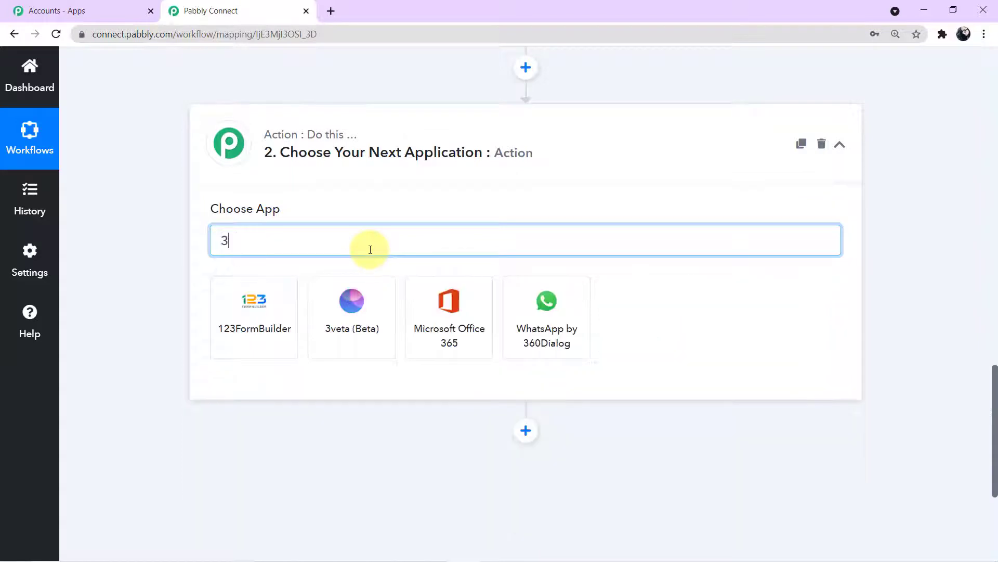
pyautogui.write('60 dialog')
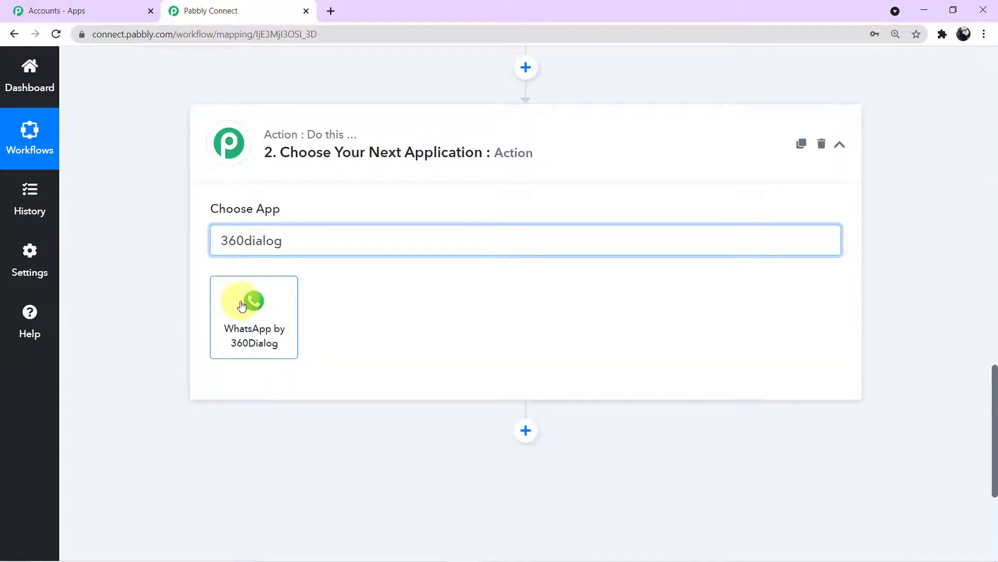
pyautogui.click(242, 303)
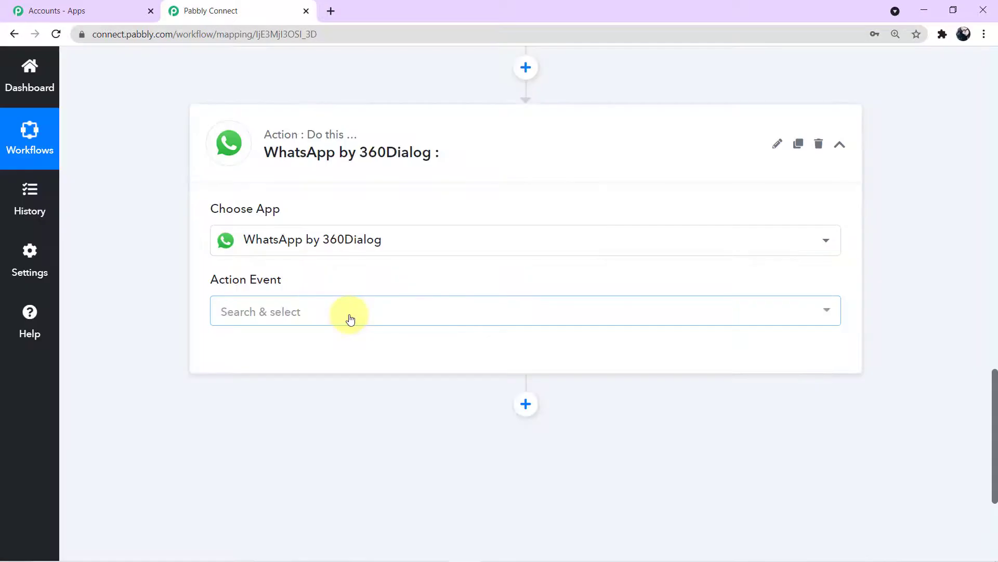
# Set the action event to Send Template Message and start connecting a 360Dialog account
pyautogui.click(828, 312)
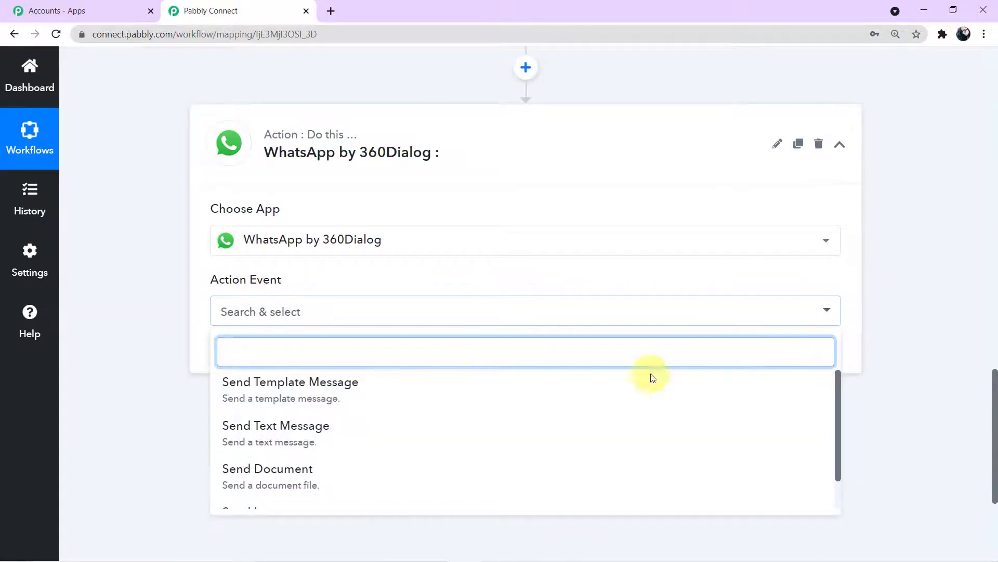
pyautogui.scroll(-1, 445, 458)
pyautogui.scroll(1, 396, 487)
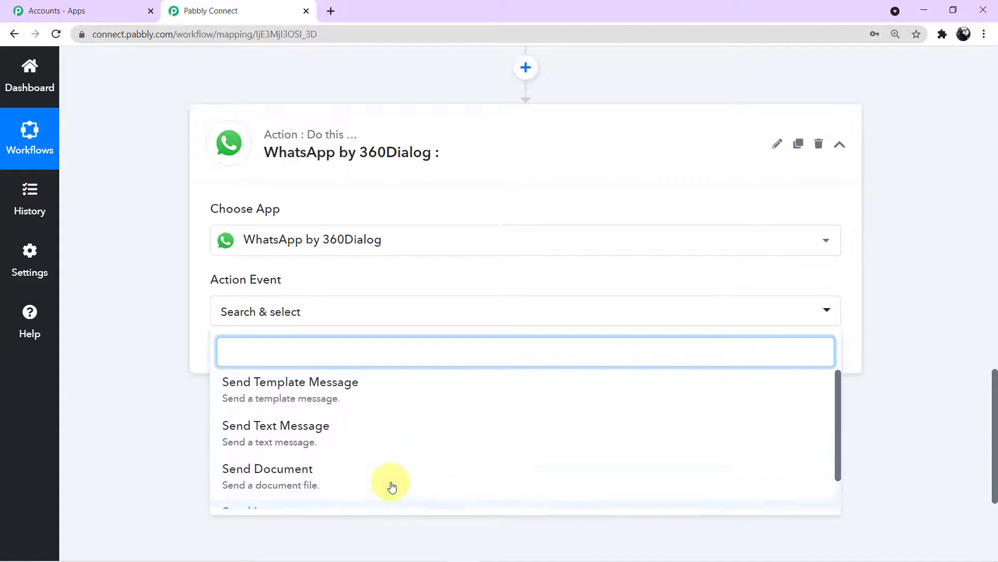
pyautogui.click(307, 390)
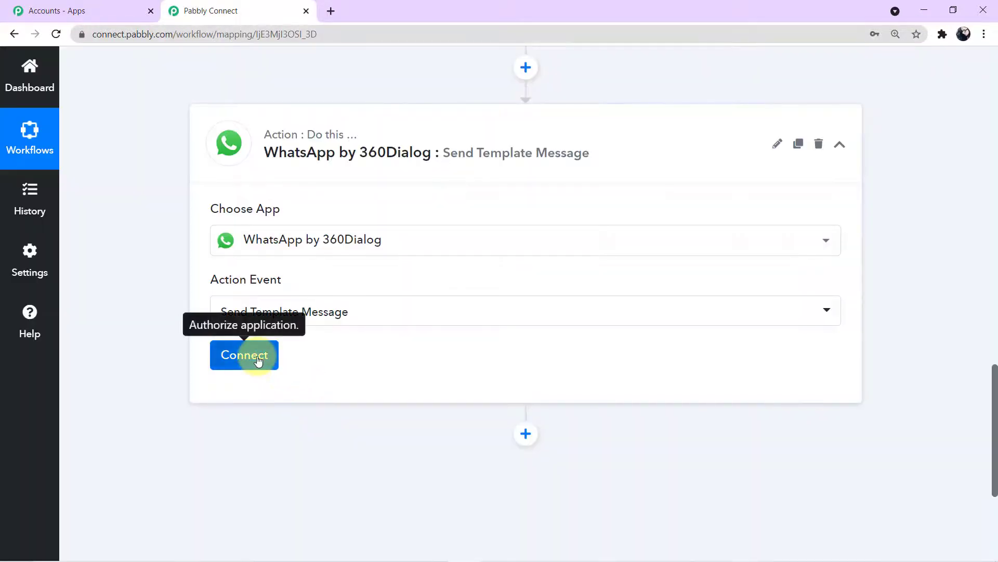
pyautogui.click(258, 360)
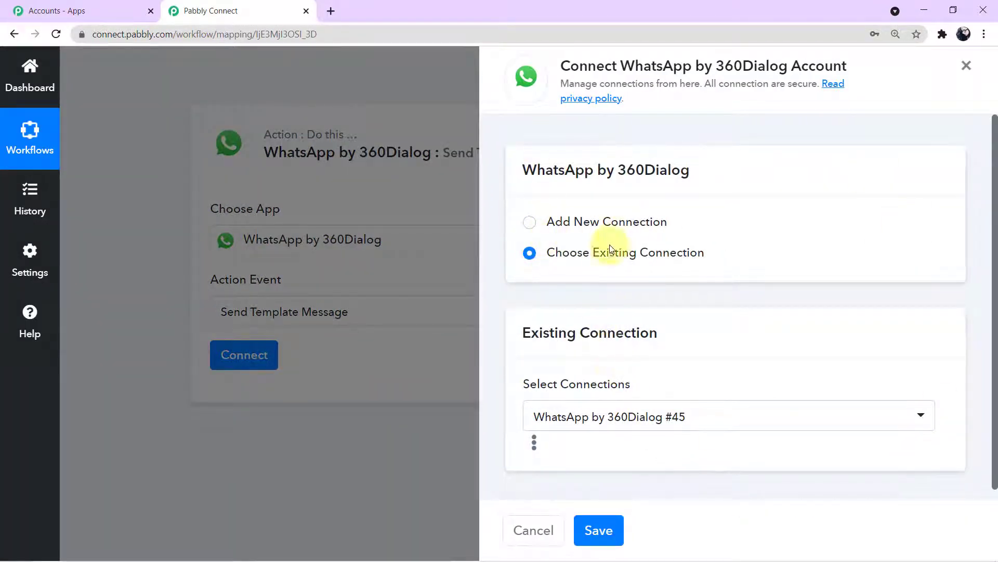
# Add a new 360Dialog connection and open 360 Client Hub from the example domain link
pyautogui.click(529, 222)
pyautogui.scroll(-2, 619, 286)
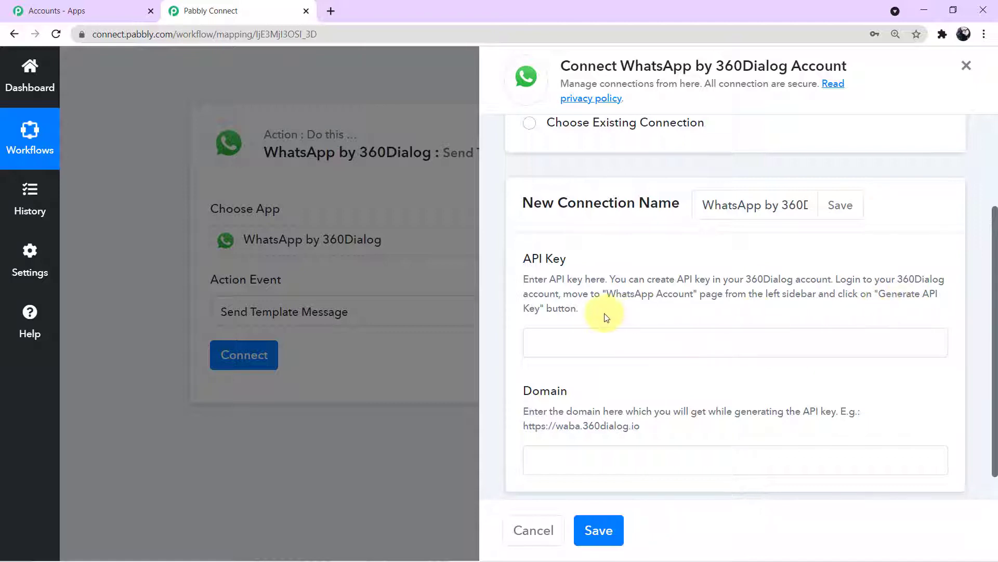
pyautogui.scroll(-1, 605, 317)
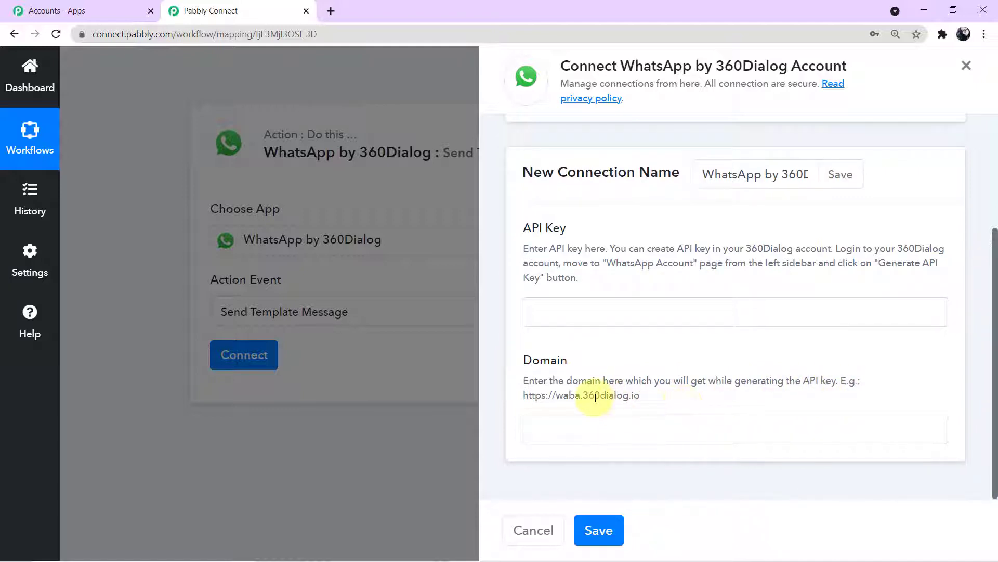
pyautogui.click(639, 395)
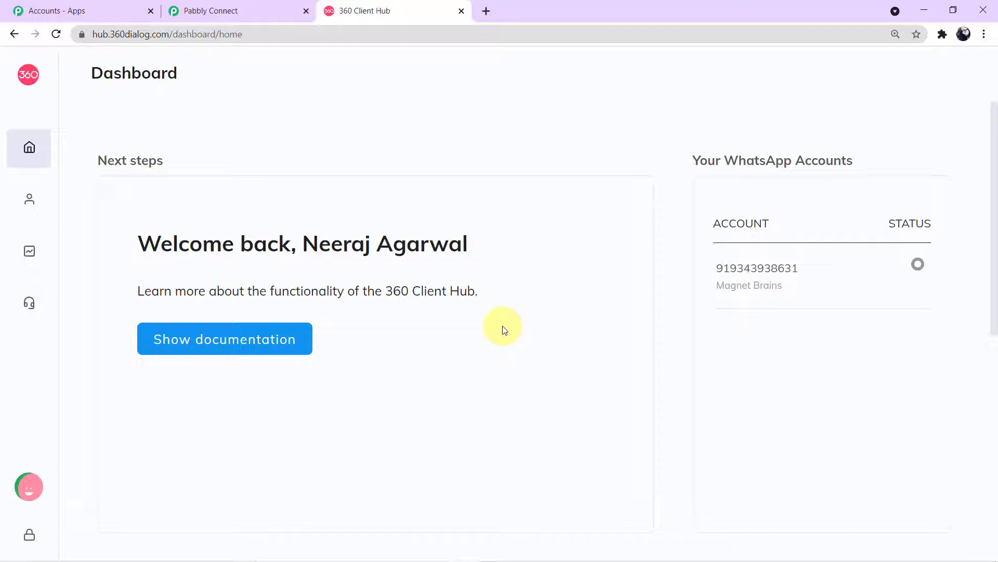
# Open the WhatsApp Accounts page in 360dialog Client Hub to review the account
pyautogui.moveTo(22, 239)
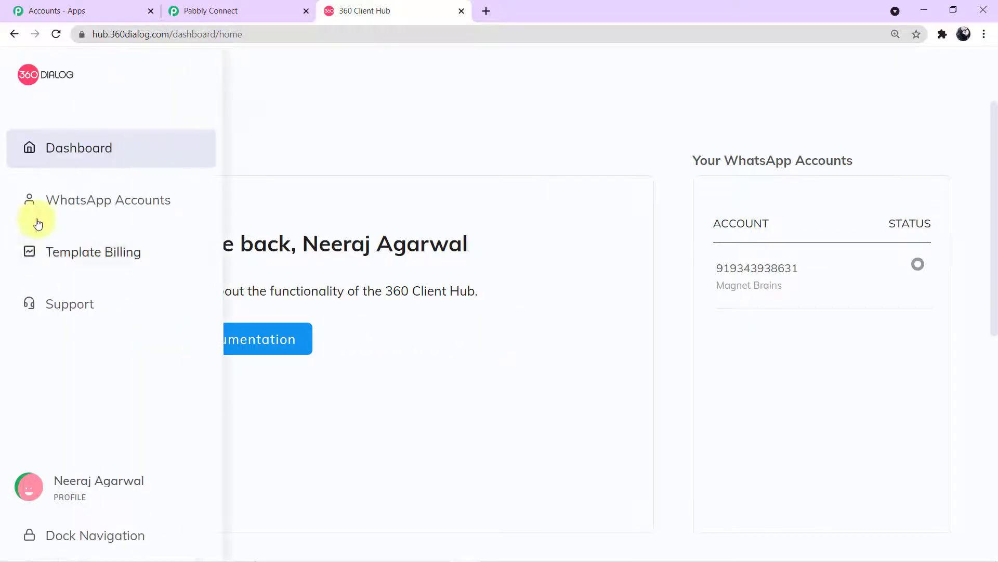
pyautogui.click(95, 203)
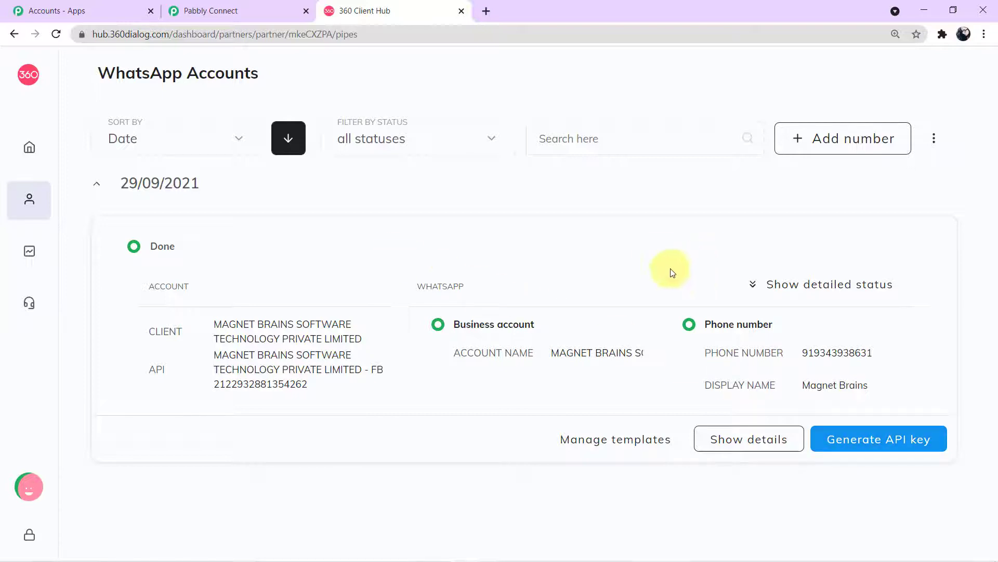
# Back in Pabbly Connect, enter the 360Dialog API key and domain to connect the account
pyautogui.click(263, 11)
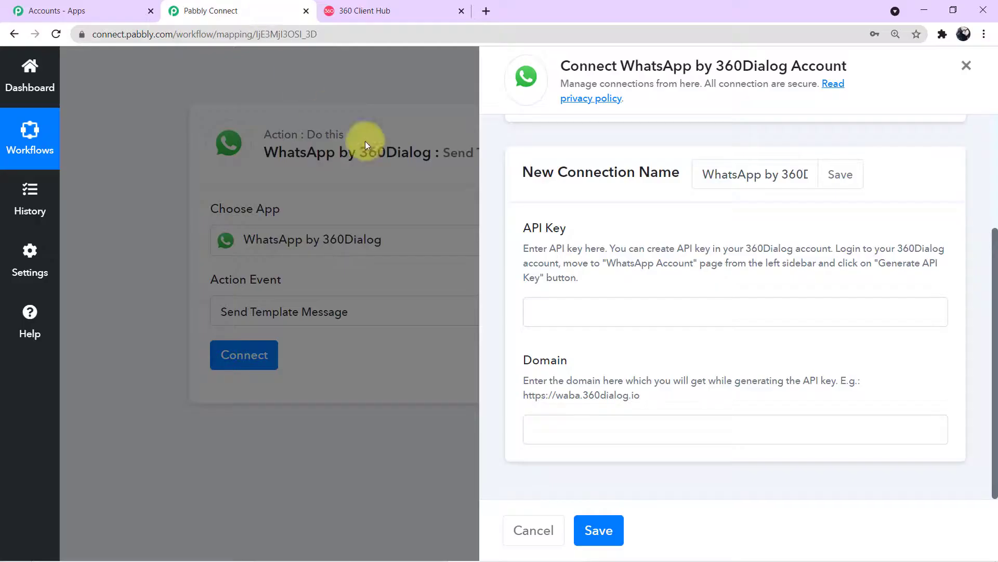
pyautogui.click(583, 306)
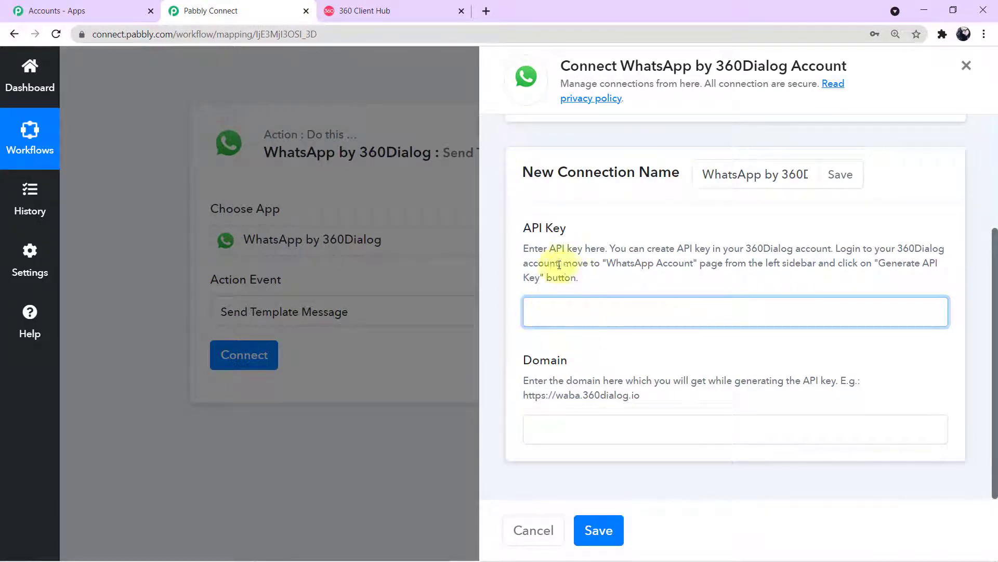
pyautogui.click(557, 432)
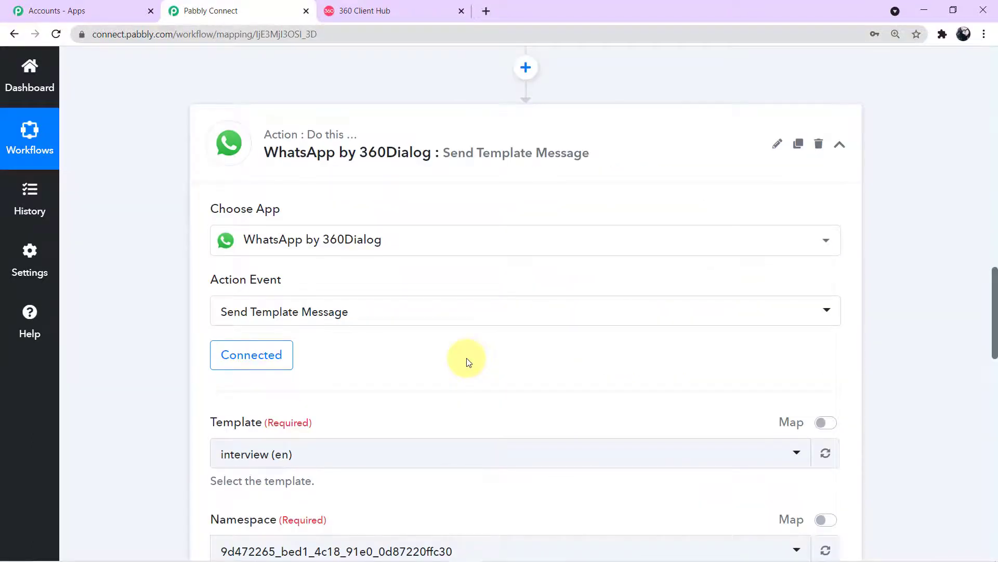
pyautogui.scroll(-3, 466, 358)
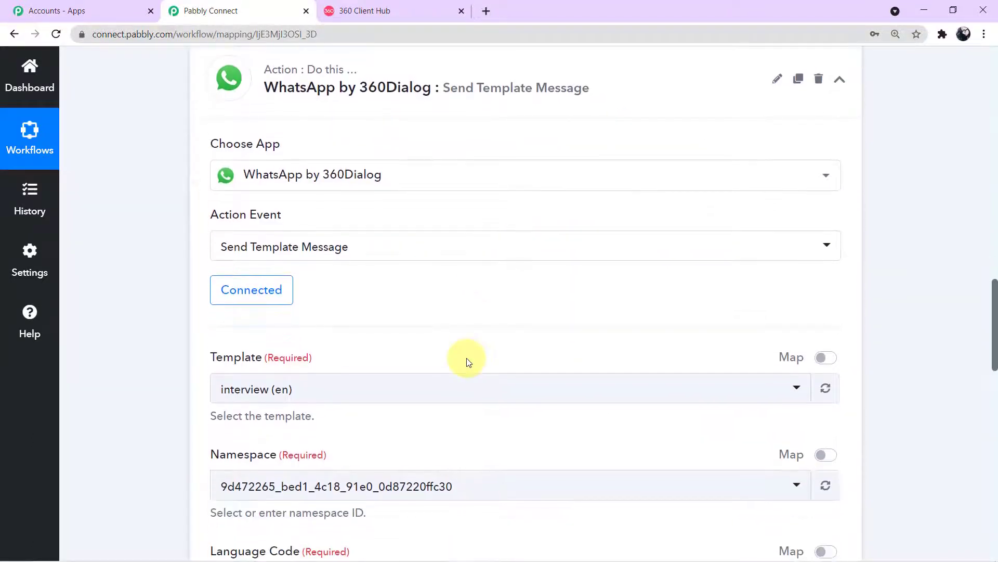
# Open the Template dropdown of the WhatsApp by 360Dialog step and browse its options
pyautogui.scroll(-1, 466, 361)
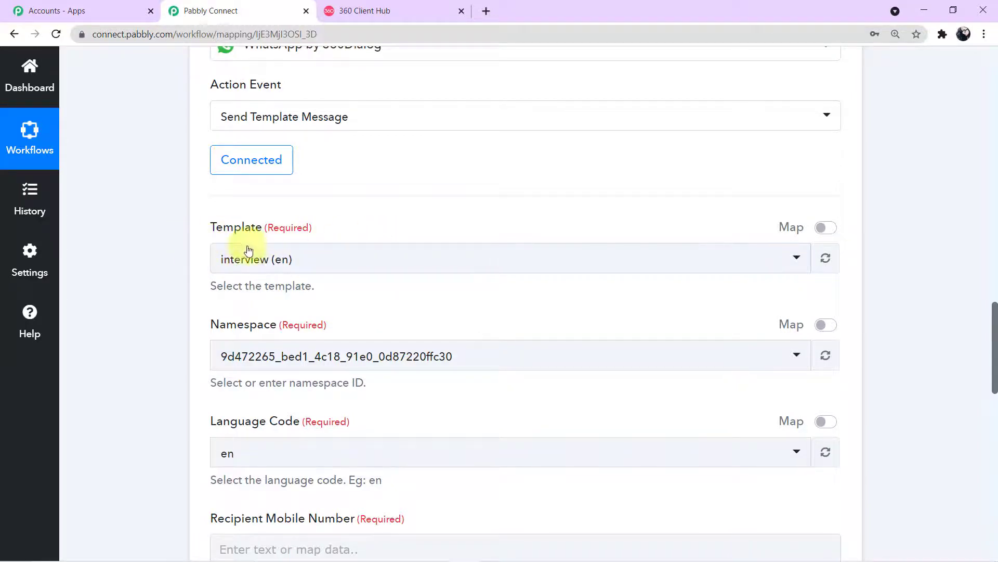
pyautogui.click(792, 259)
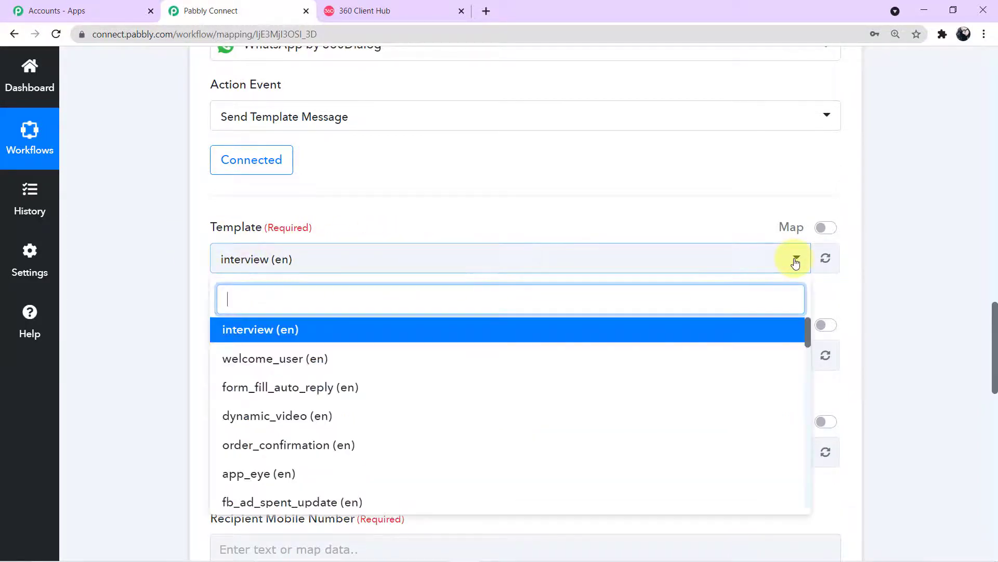
pyautogui.scroll(-5, 485, 359)
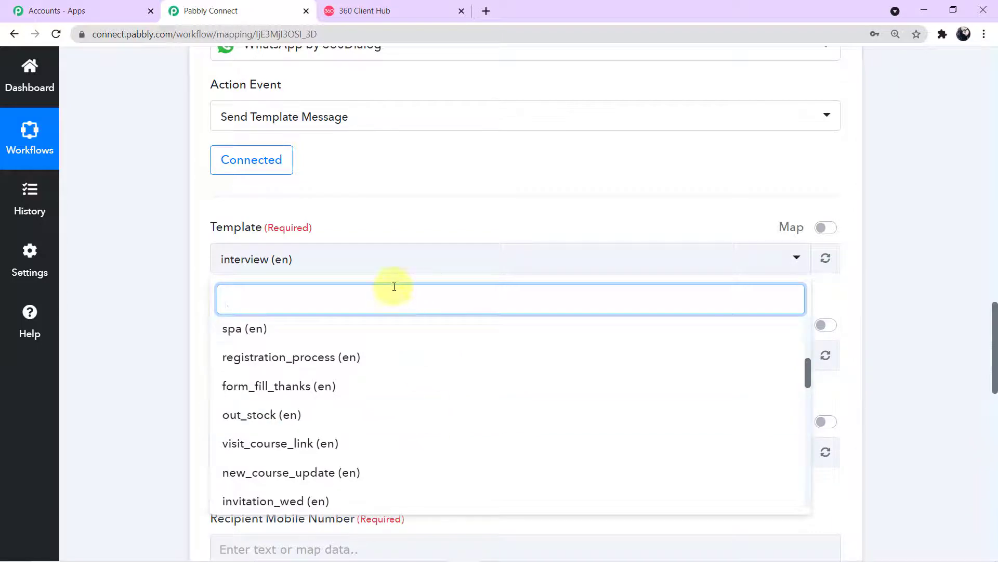
# Open the WhatsApp account's Templates tab and preview send_brochure_final
pyautogui.click(396, 11)
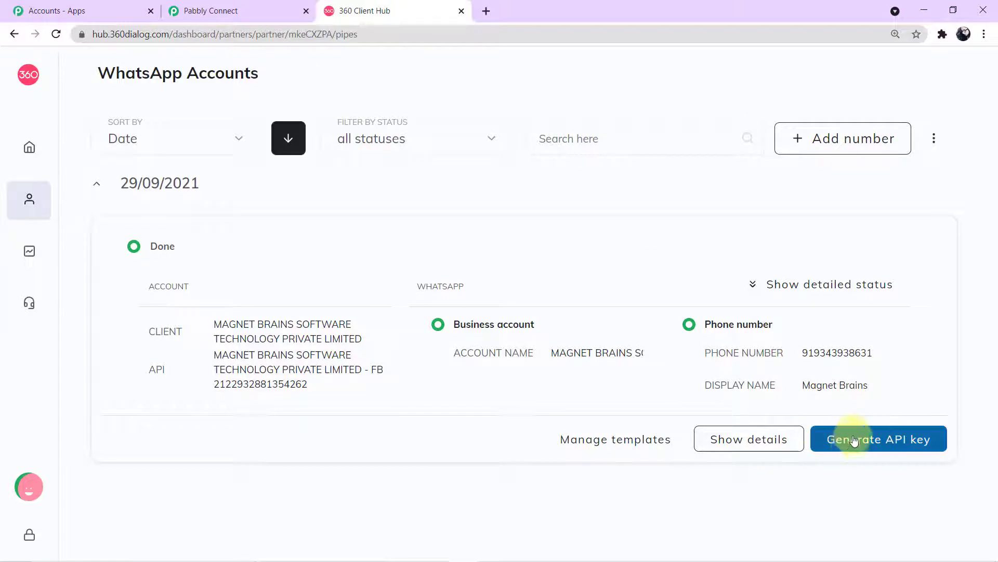
pyautogui.click(735, 446)
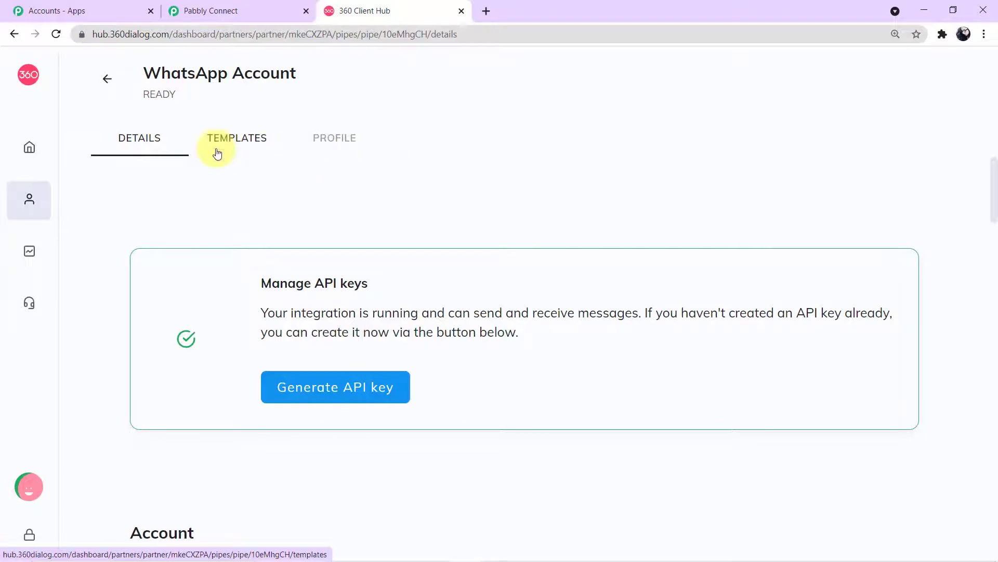
pyautogui.click(243, 148)
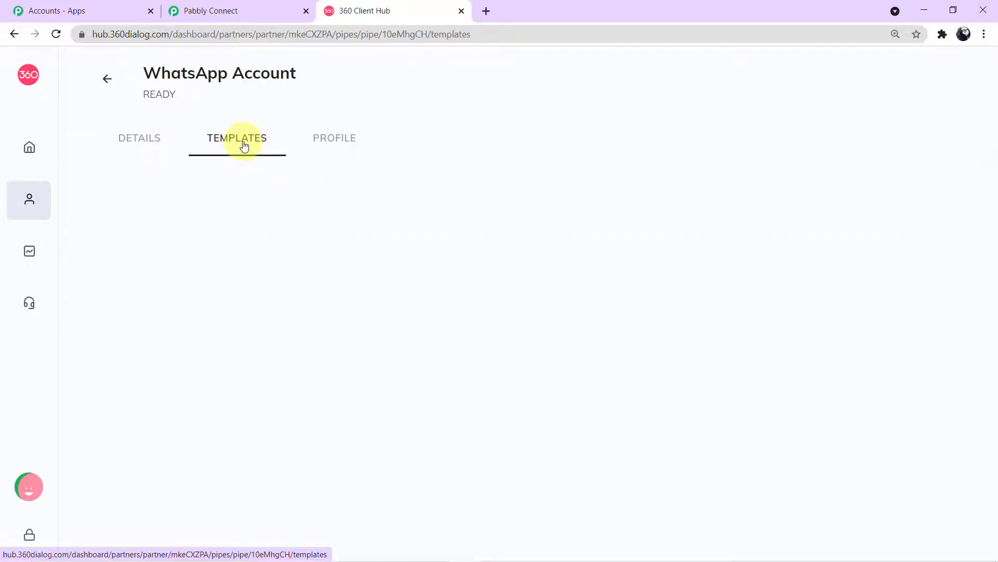
pyautogui.scroll(-8, 365, 251)
pyautogui.scroll(-13, 365, 252)
pyautogui.scroll(-8, 365, 251)
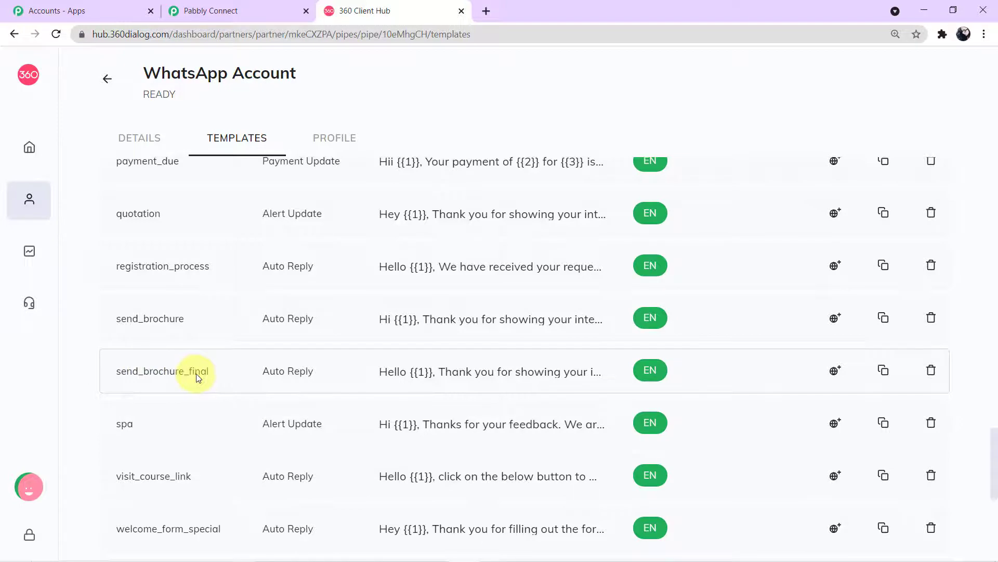
pyautogui.click(474, 375)
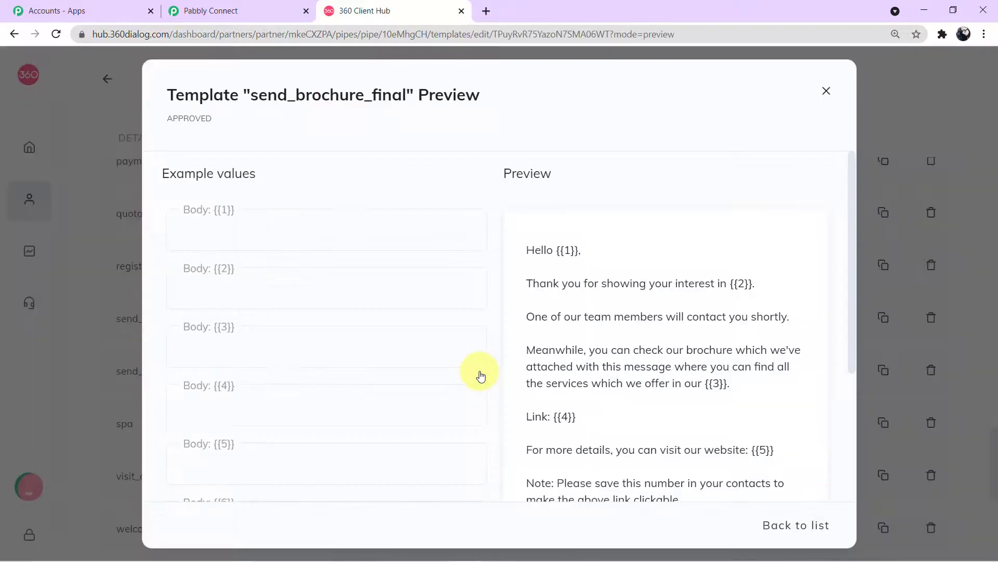
# Read through the send_brochure_final message text in the preview
pyautogui.moveTo(525, 251); pyautogui.dragTo(728, 494)
pyautogui.click(692, 382)
pyautogui.scroll(4, 691, 382)
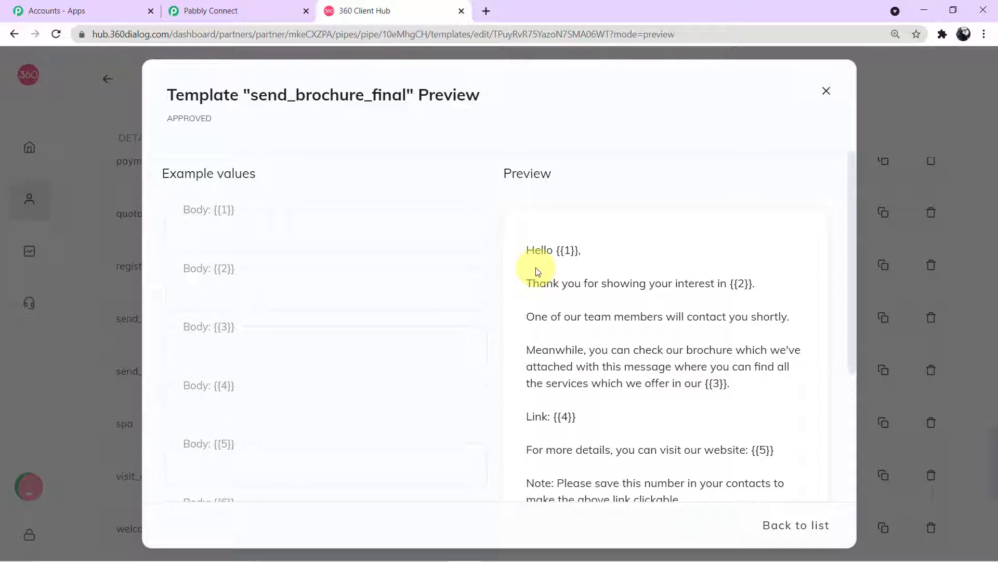
pyautogui.scroll(-1, 624, 291)
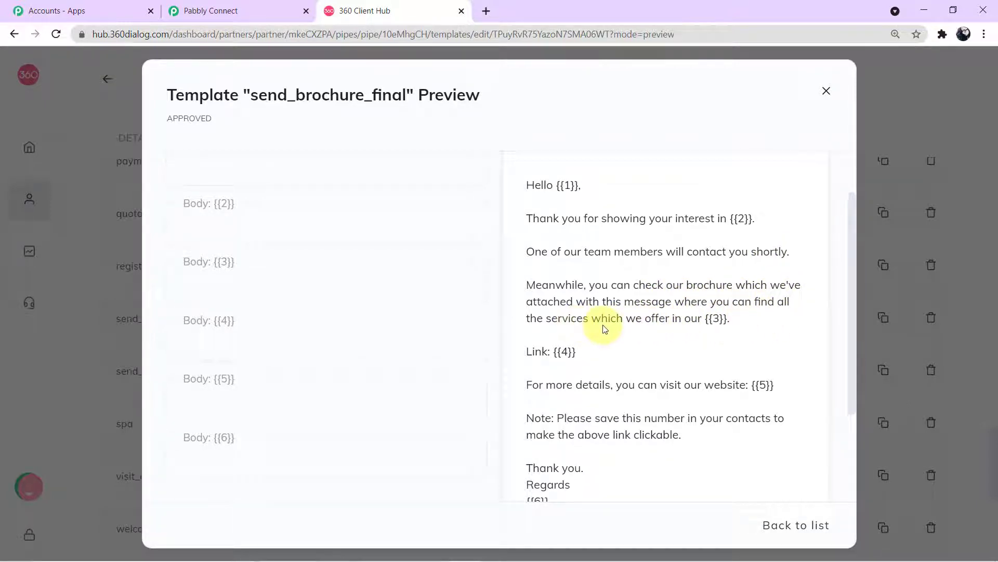
pyautogui.scroll(-1, 588, 381)
pyautogui.scroll(-1, 588, 381)
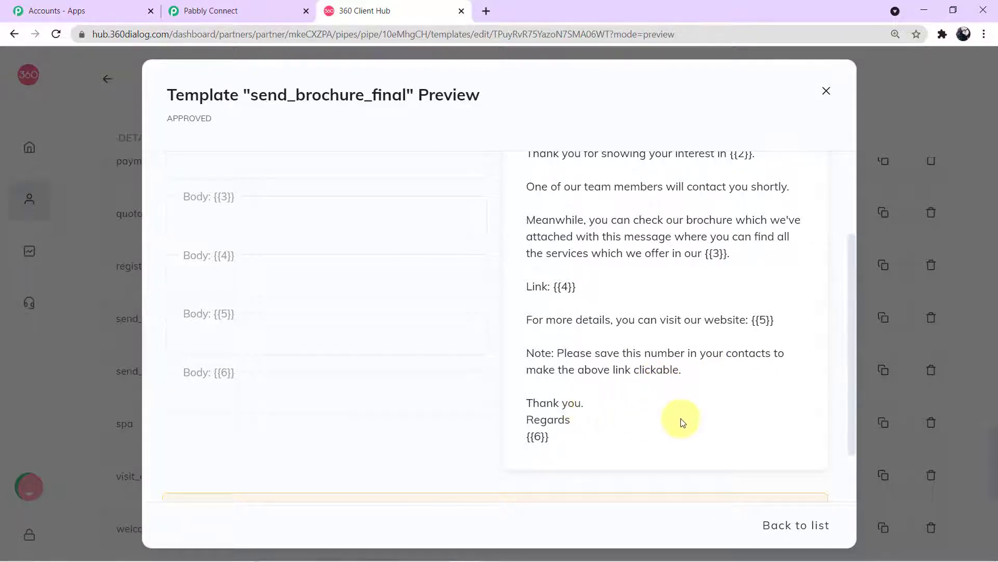
pyautogui.scroll(3, 671, 416)
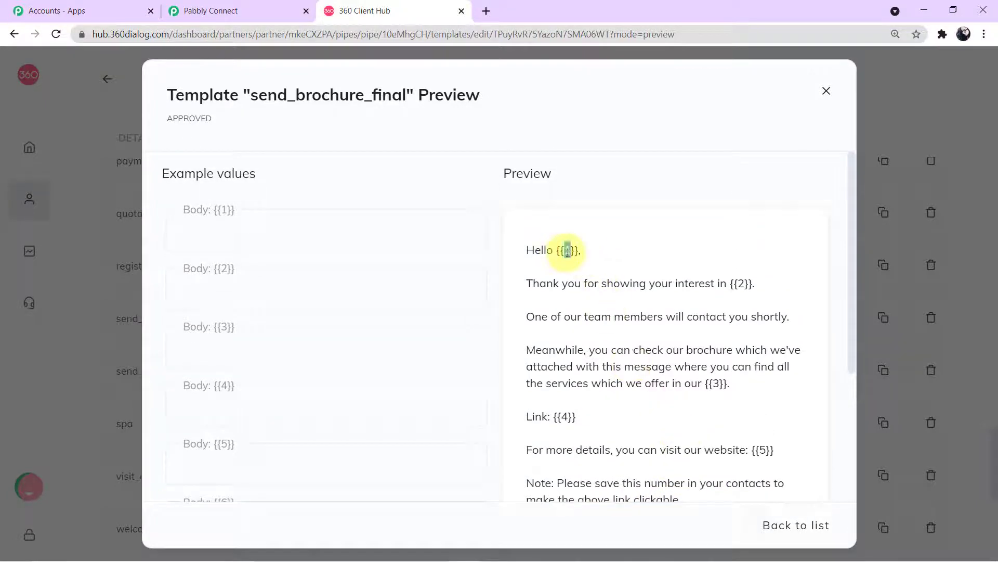
pyautogui.moveTo(725, 383); pyautogui.dragTo(720, 384)
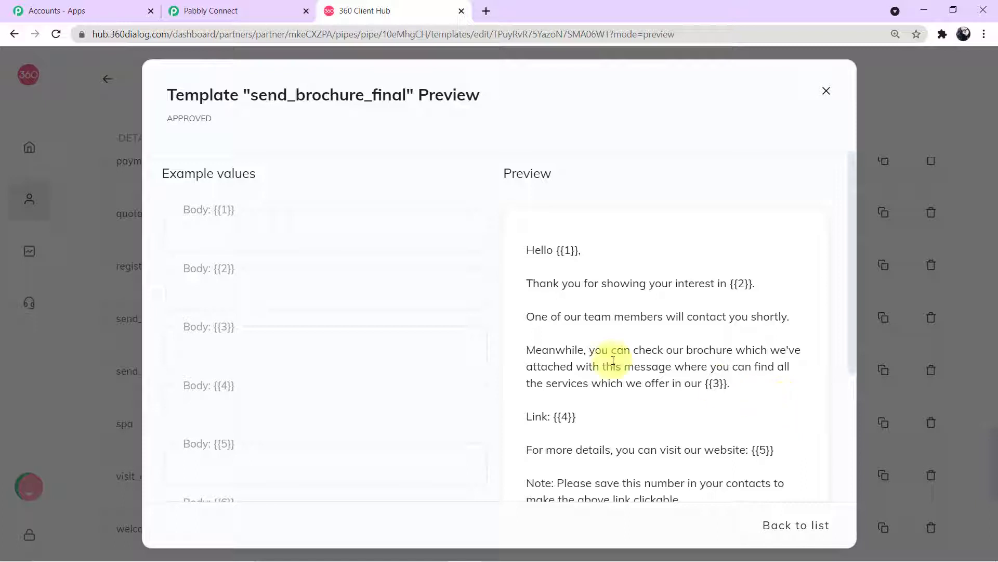
# Clear the Body {{1}} example value and close the template preview
pyautogui.click(367, 243)
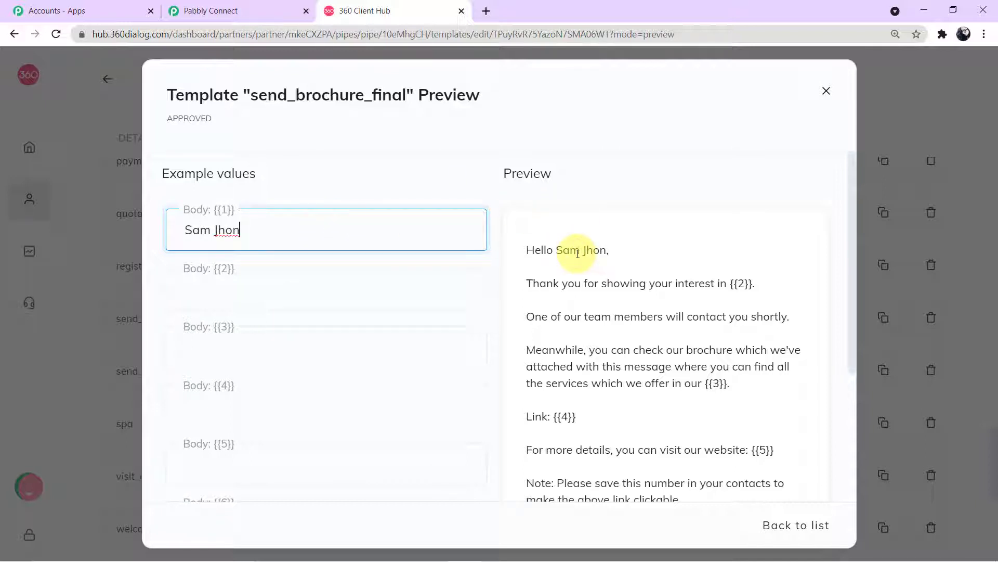
pyautogui.click(385, 283)
pyautogui.click(359, 343)
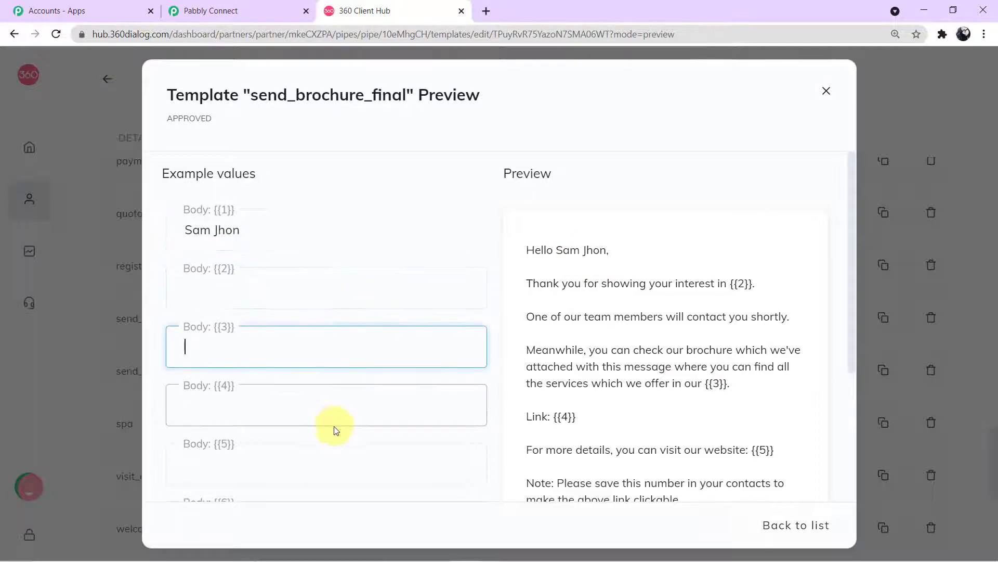
pyautogui.tripleClick(196, 227)
pyautogui.press('BackSpace')
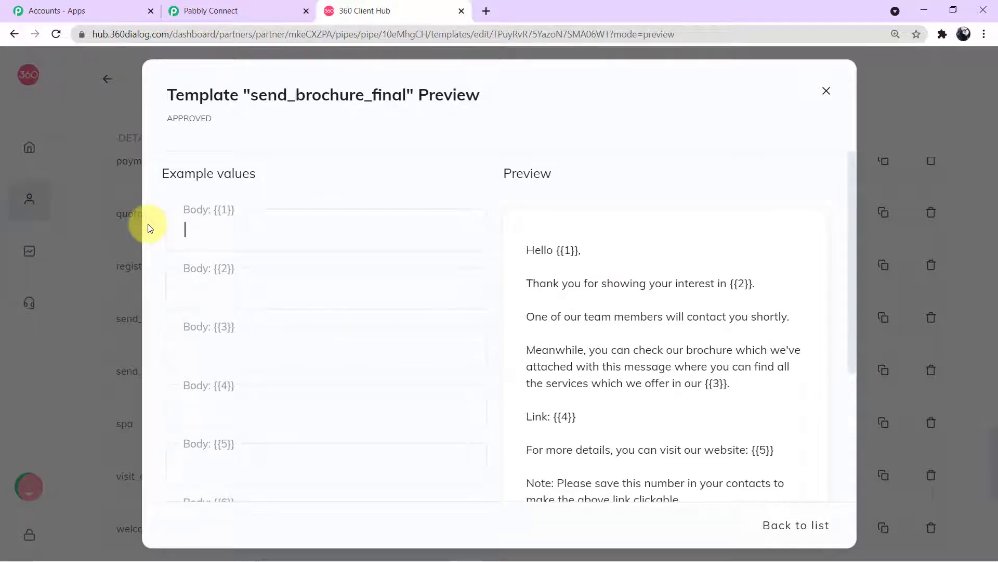
pyautogui.click(187, 208)
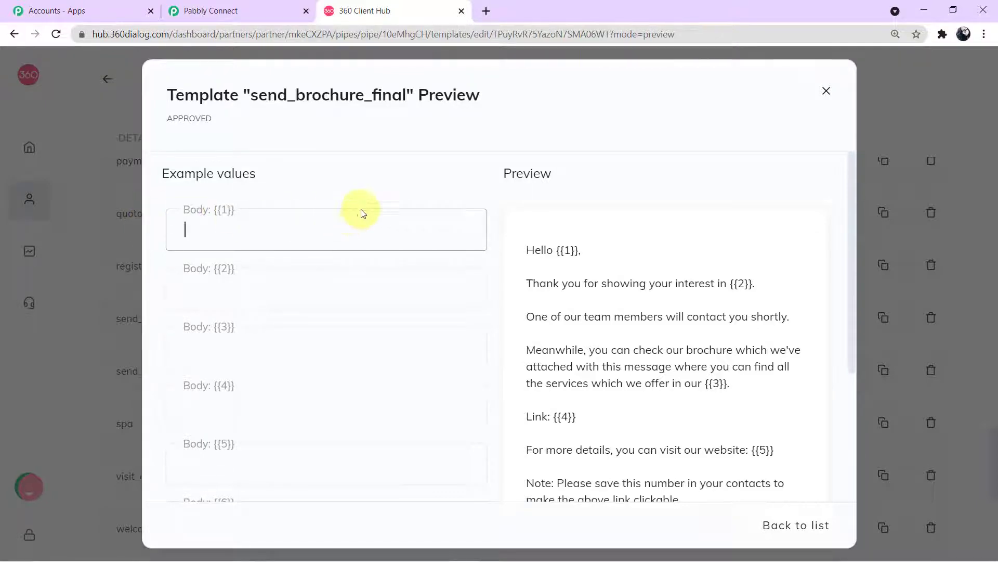
pyautogui.click(826, 91)
pyautogui.scroll(20, 680, 241)
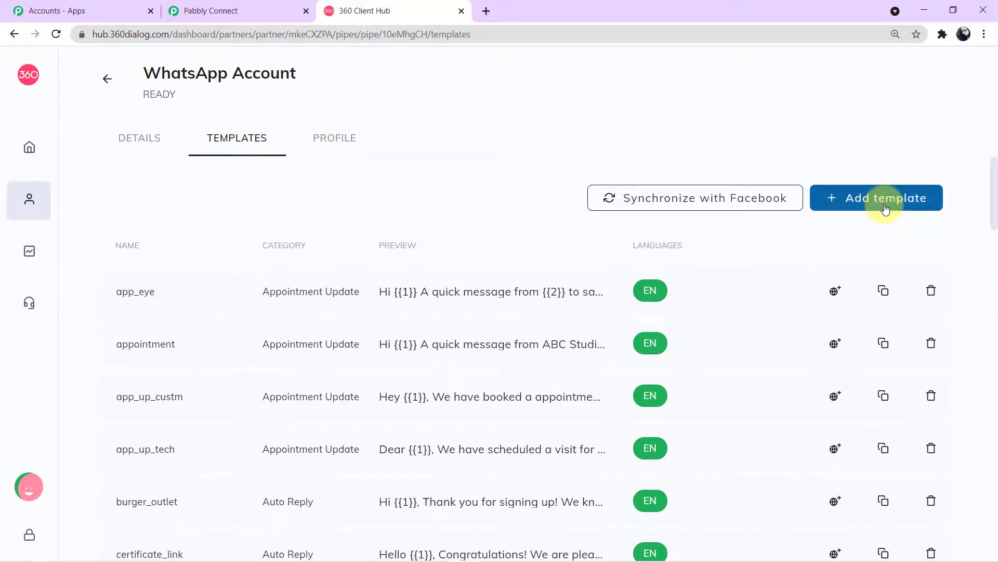
# Inspect the Add template form's name, language and body fields, then close it unsaved
pyautogui.click(885, 207)
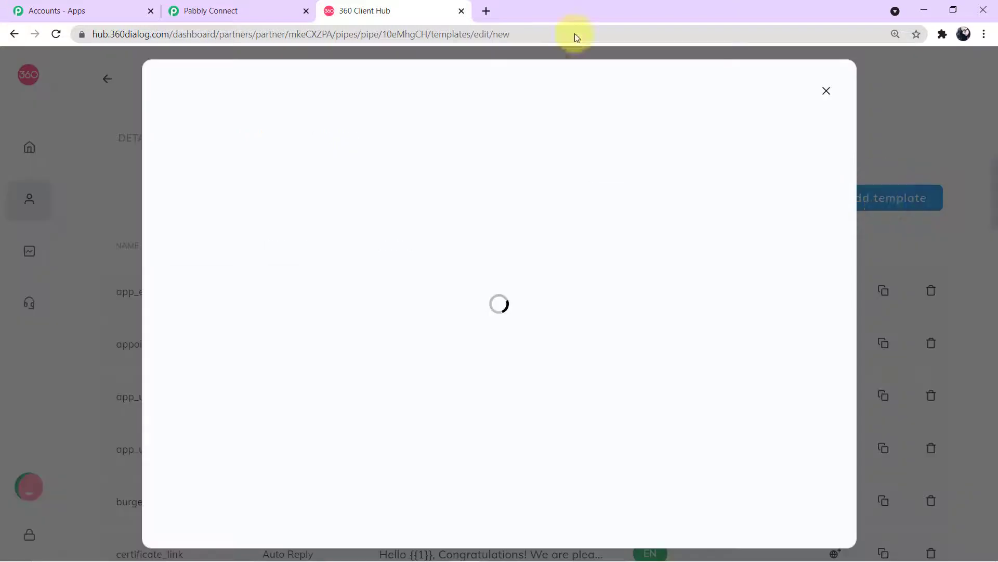
pyautogui.click(334, 174)
pyautogui.click(607, 263)
pyautogui.scroll(-2, 595, 397)
pyautogui.scroll(-2, 594, 398)
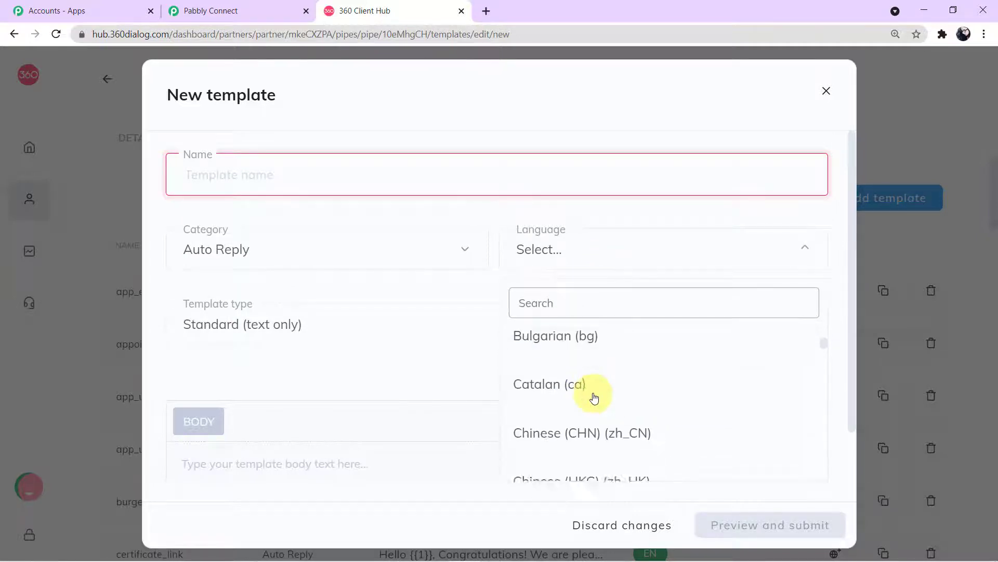
pyautogui.click(470, 294)
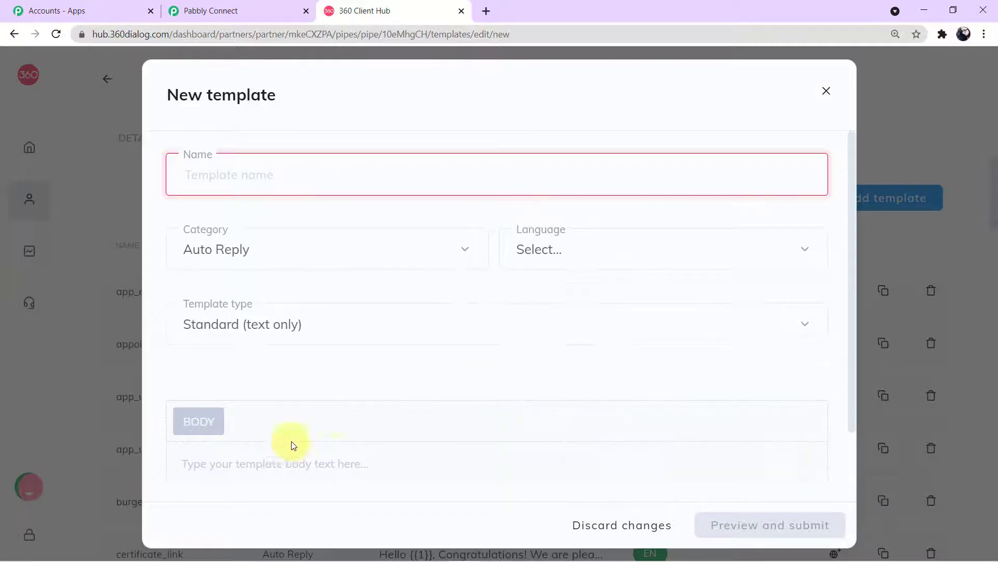
pyautogui.click(182, 456)
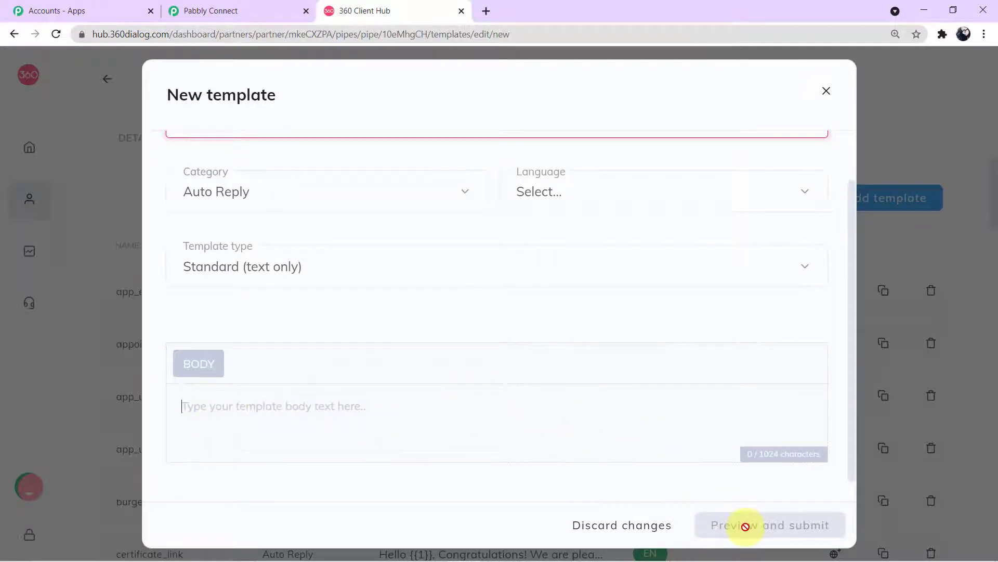
pyautogui.scroll(1, 639, 459)
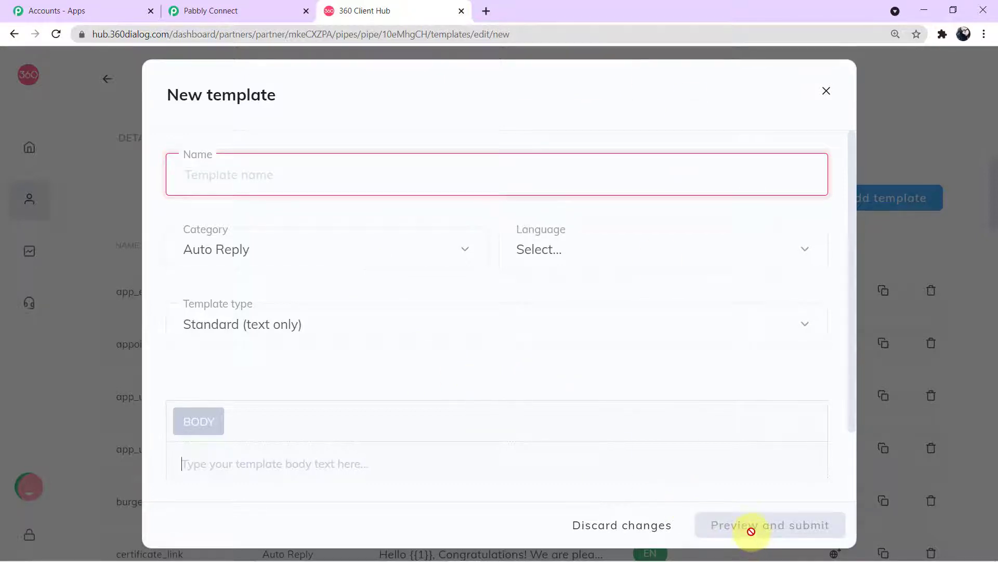
pyautogui.click(826, 93)
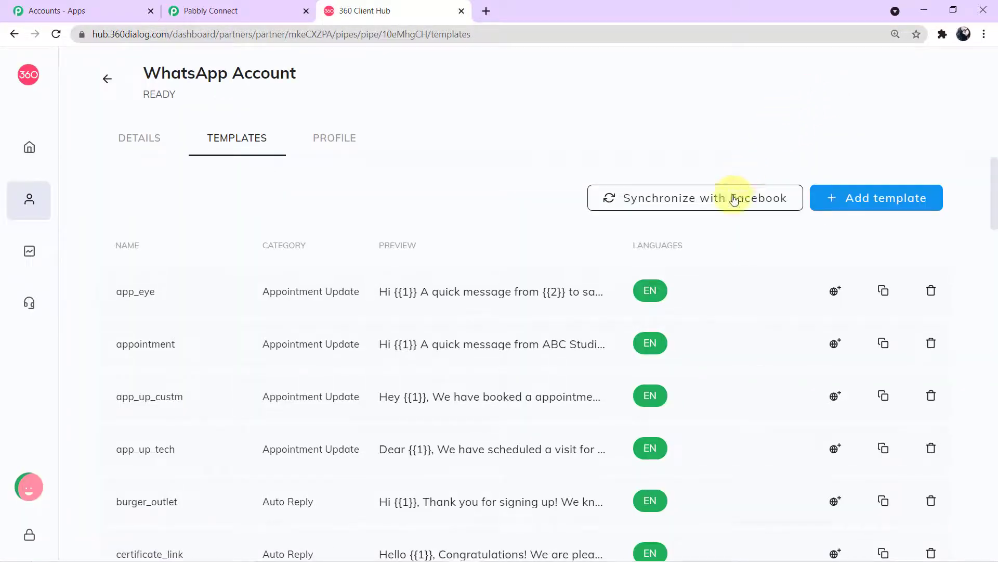
# Confirm the existing EN templates show APPROVED, then return to Pabbly Connect
pyautogui.moveTo(663, 353)
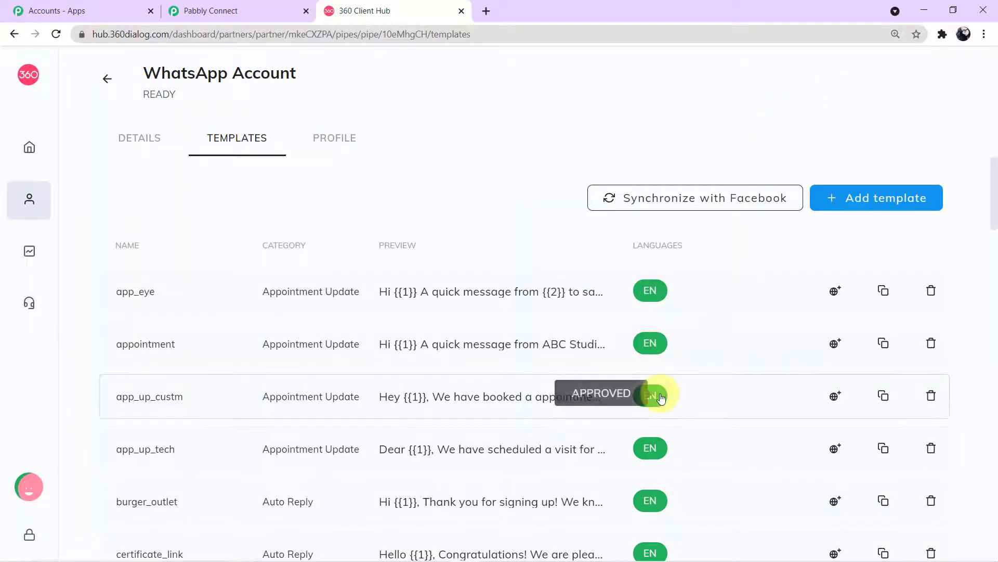
pyautogui.scroll(-1, 650, 447)
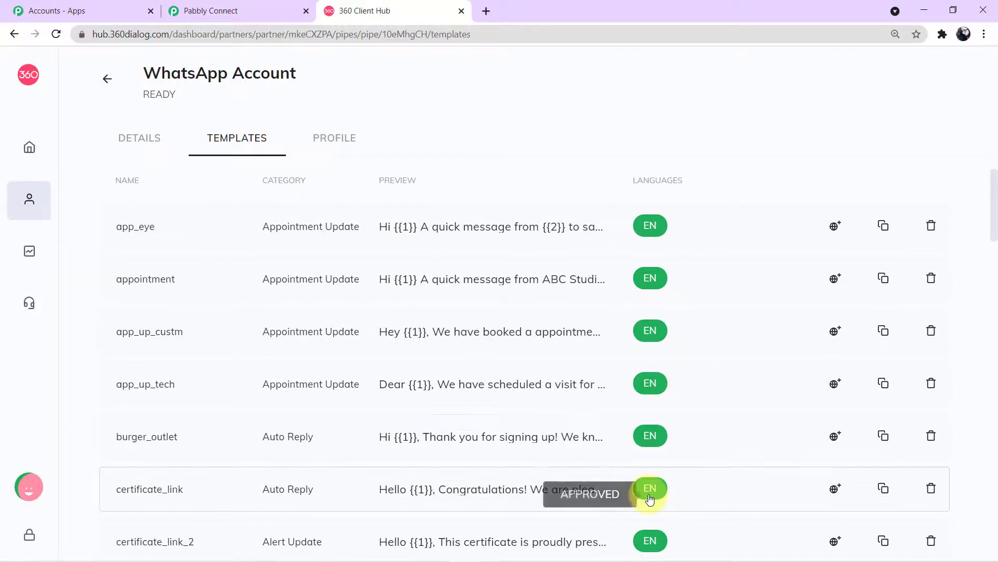
pyautogui.scroll(-2, 655, 486)
pyautogui.scroll(3, 661, 419)
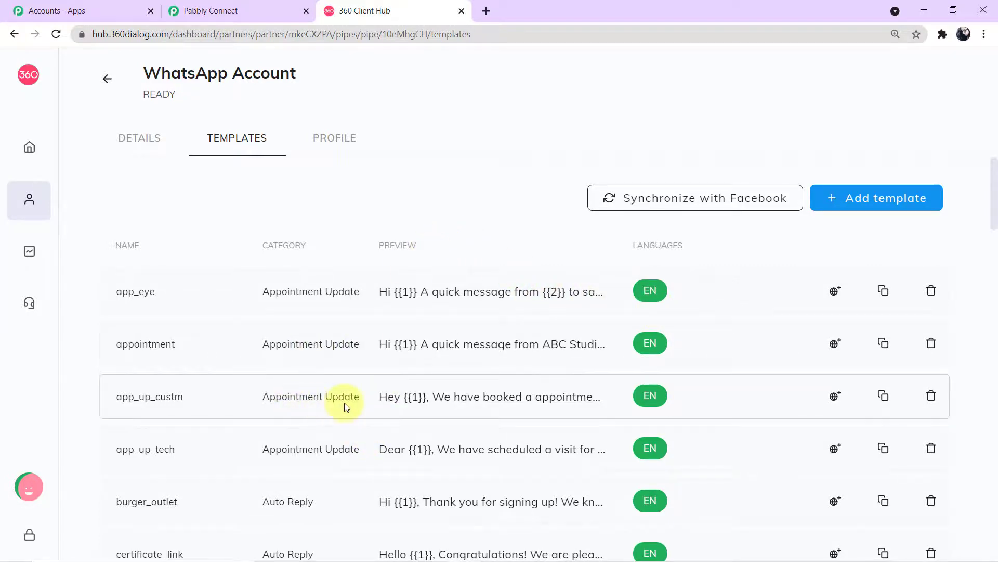
pyautogui.click(236, 11)
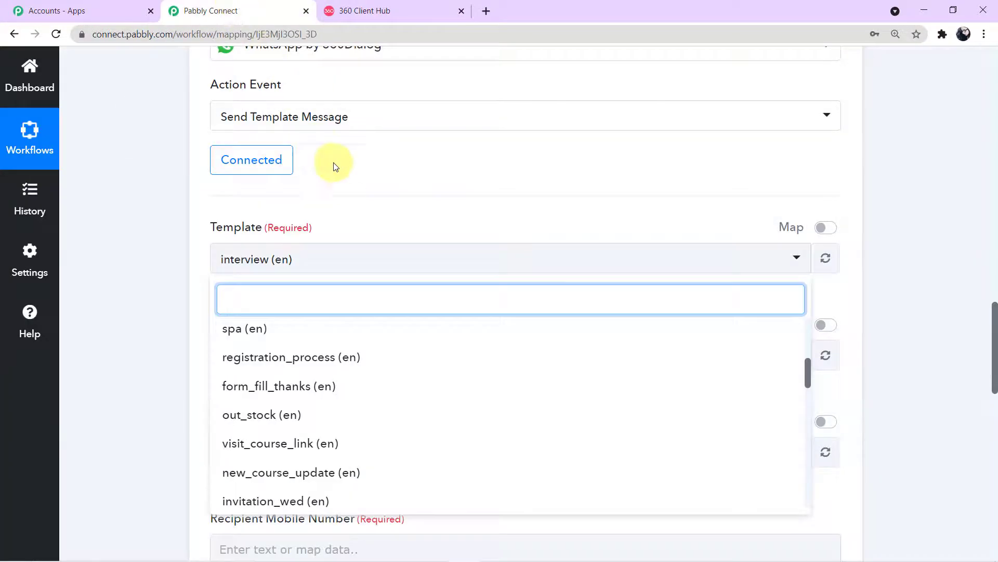
# Search 'send' in the Template dropdown and choose send_brochure_final (en)
pyautogui.click(156, 267)
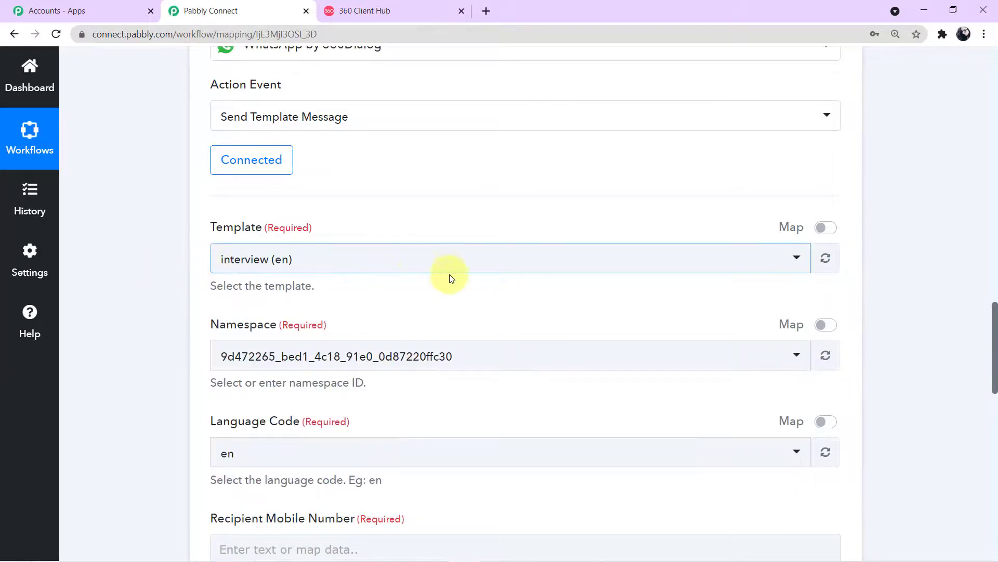
pyautogui.click(798, 260)
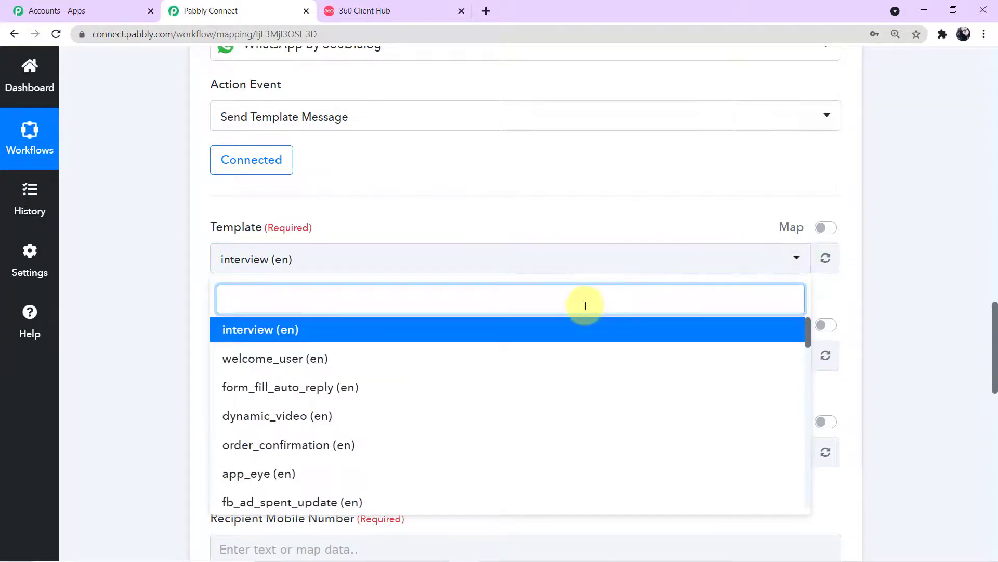
pyautogui.write('send')
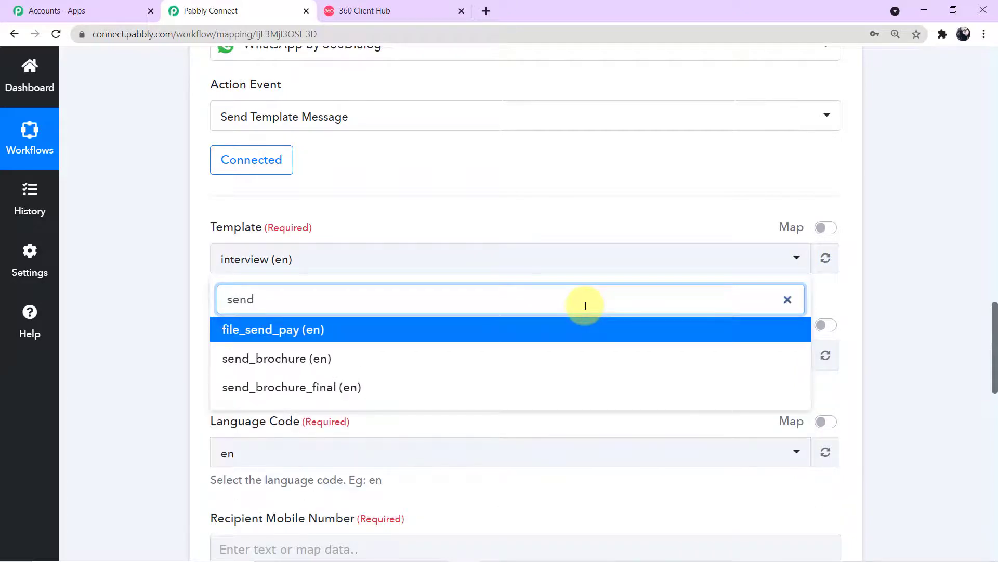
pyautogui.click(471, 399)
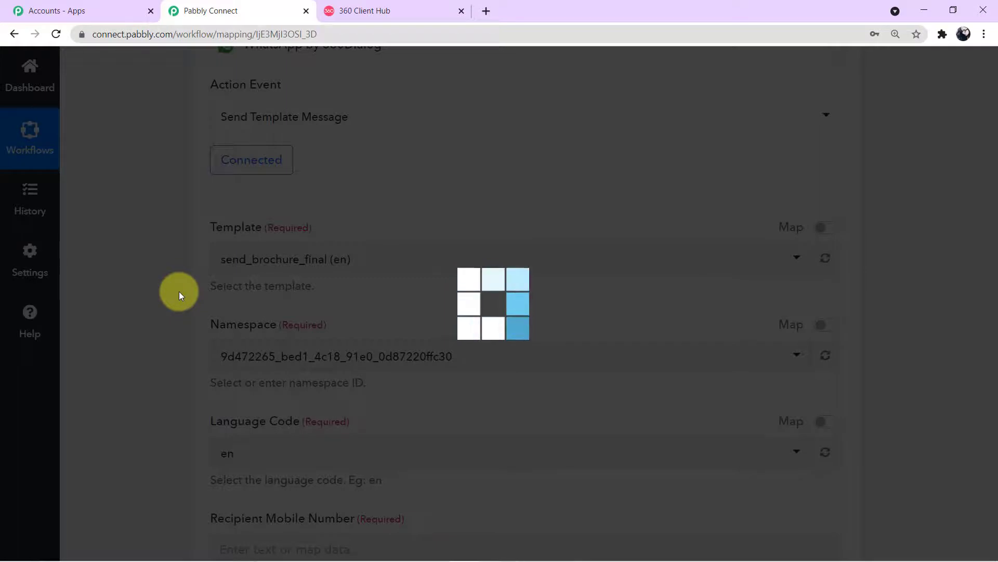
# Check the 360 Client Hub templates list, then come back to Pabbly Connect
pyautogui.scroll(-1, 317, 325)
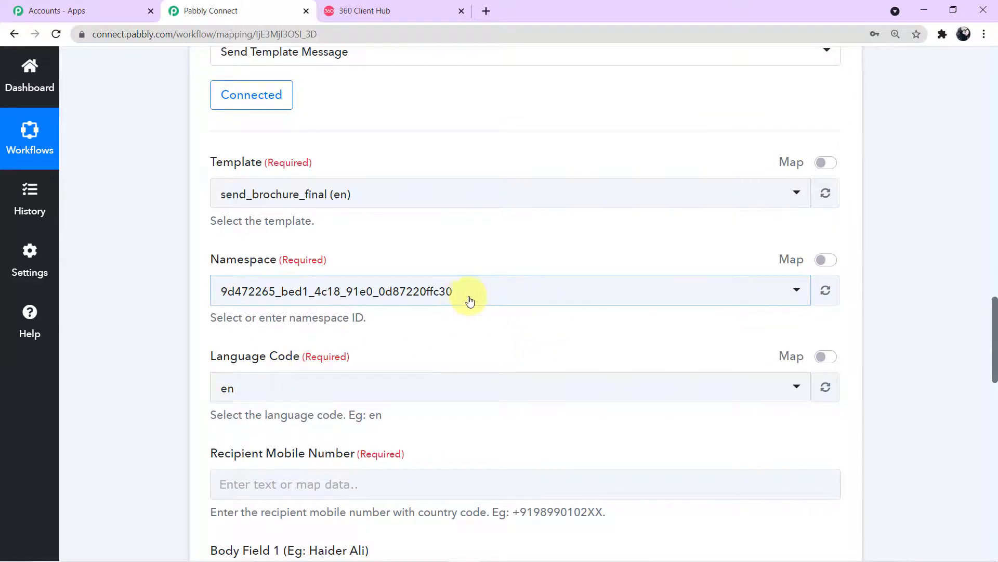
pyautogui.scroll(-1, 477, 301)
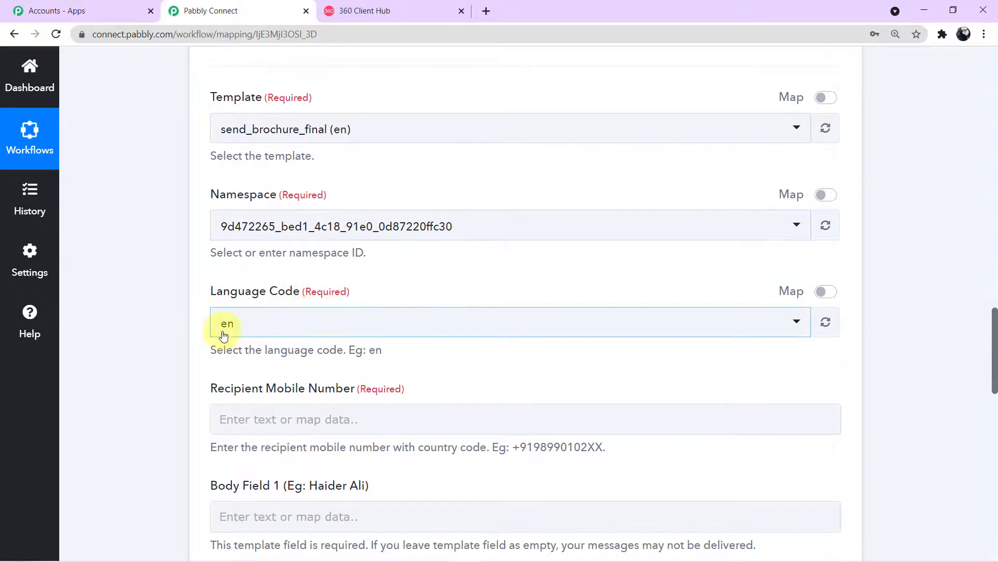
pyautogui.click(383, 11)
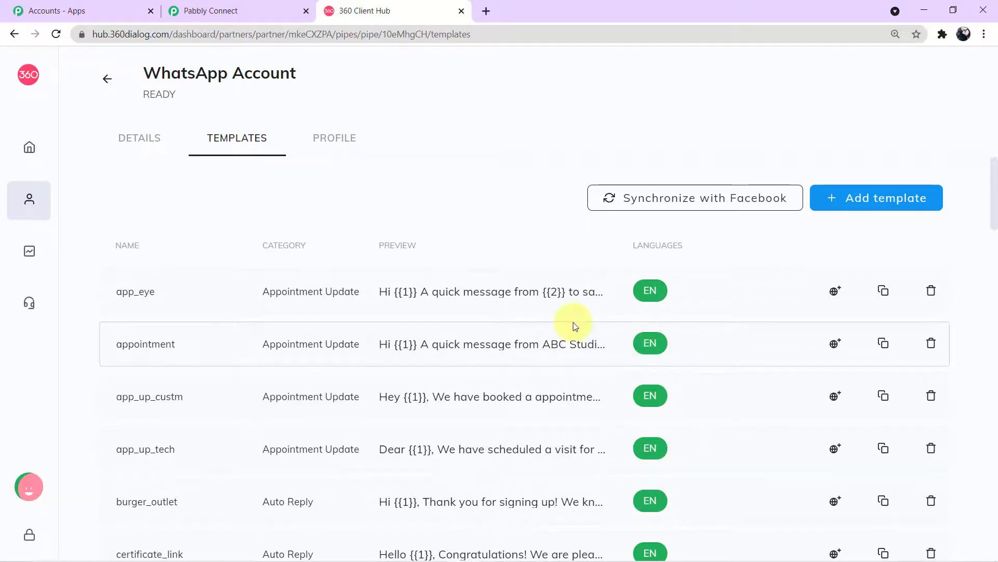
pyautogui.click(238, 14)
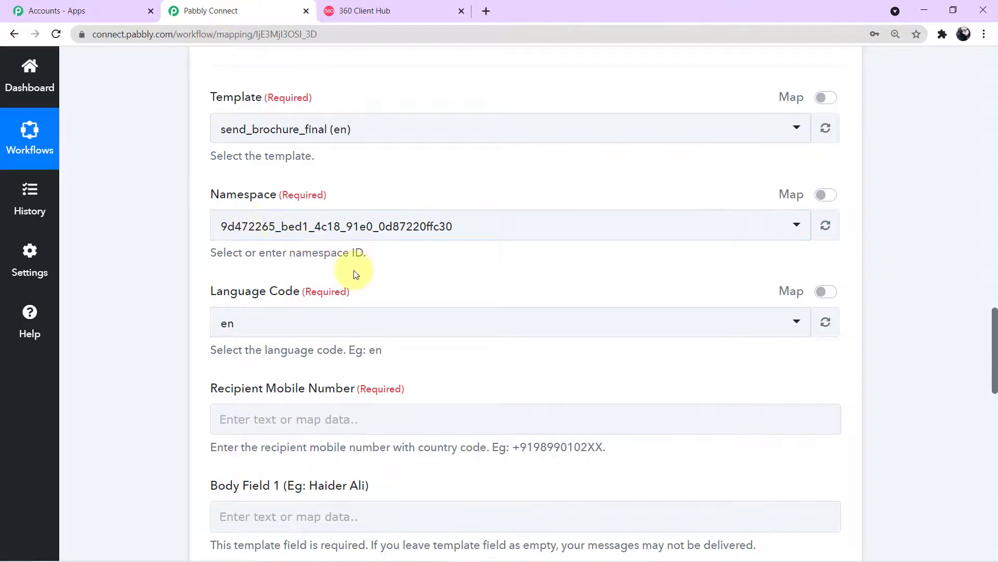
# Open Insert Data for Recipient Mobile Number and expand the Facebook Lead Ads: New Lead fields
pyautogui.scroll(-3, 356, 275)
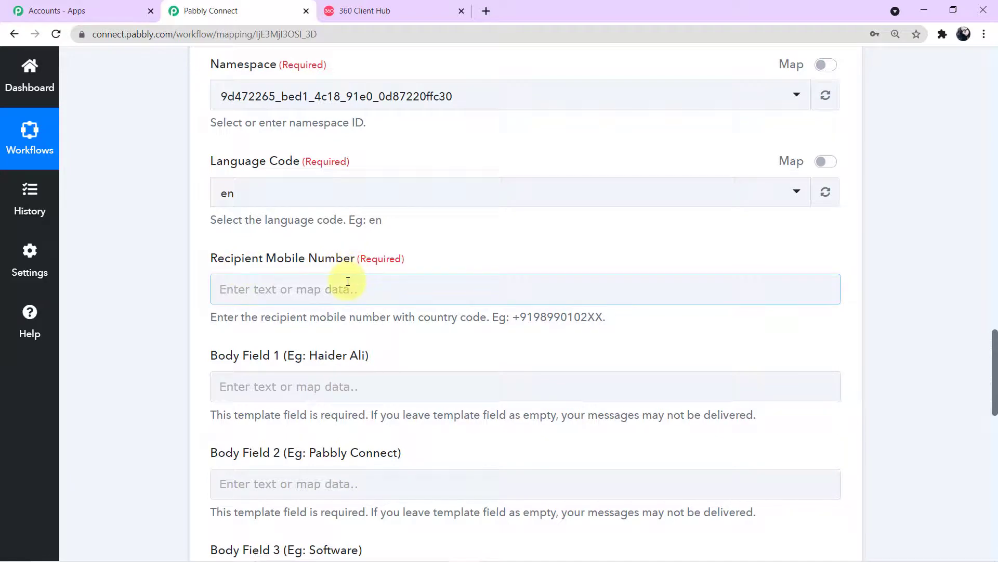
pyautogui.click(347, 282)
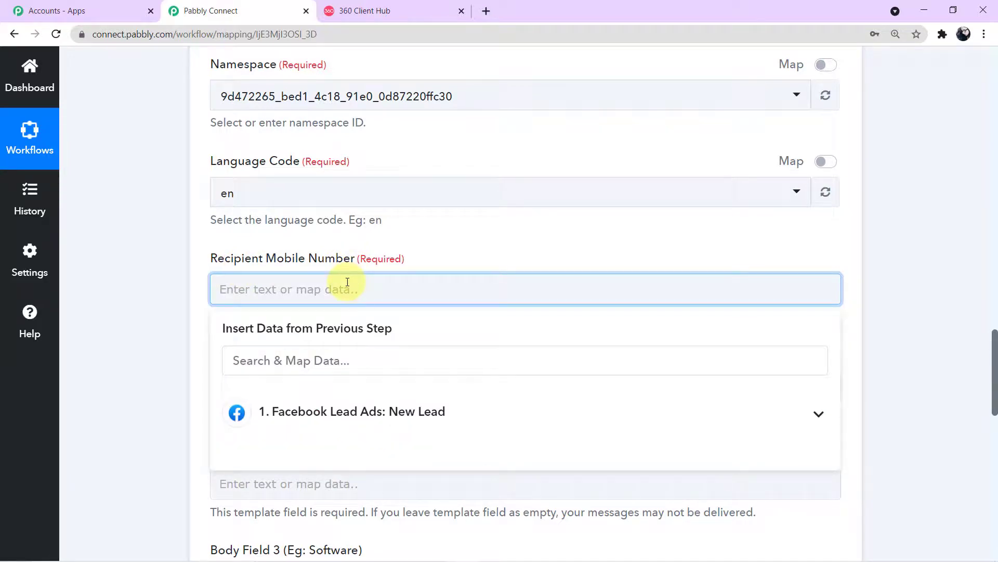
pyautogui.scroll(-3, 395, 307)
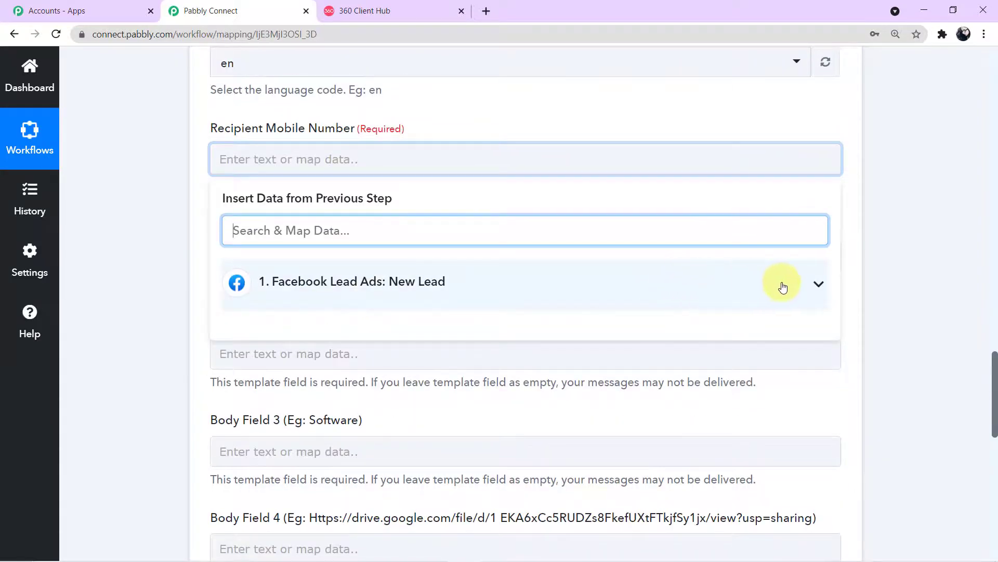
pyautogui.click(782, 285)
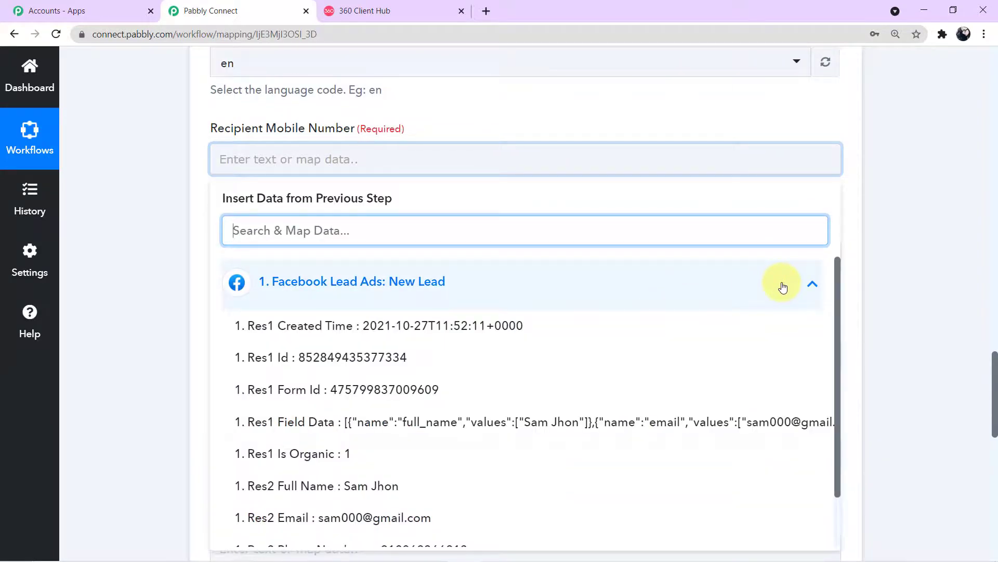
pyautogui.scroll(-3, 646, 359)
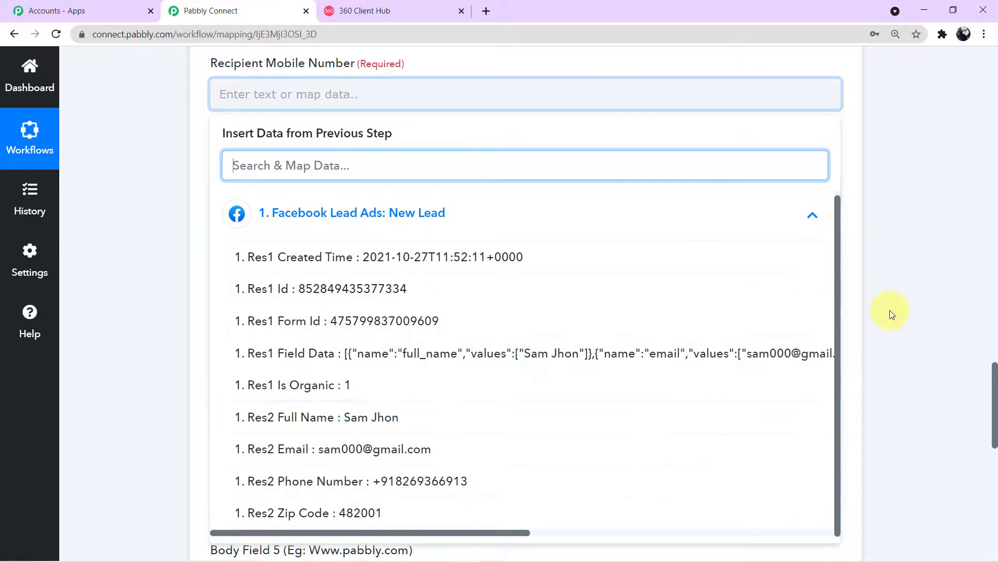
pyautogui.scroll(15, 891, 312)
pyautogui.scroll(3, 892, 312)
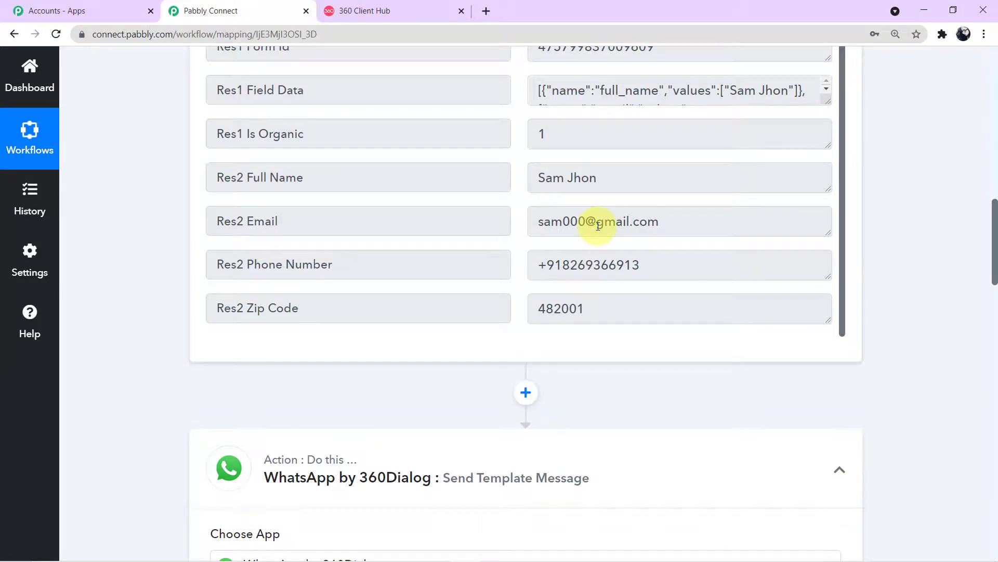
pyautogui.scroll(-8, 649, 232)
pyautogui.scroll(-6, 650, 231)
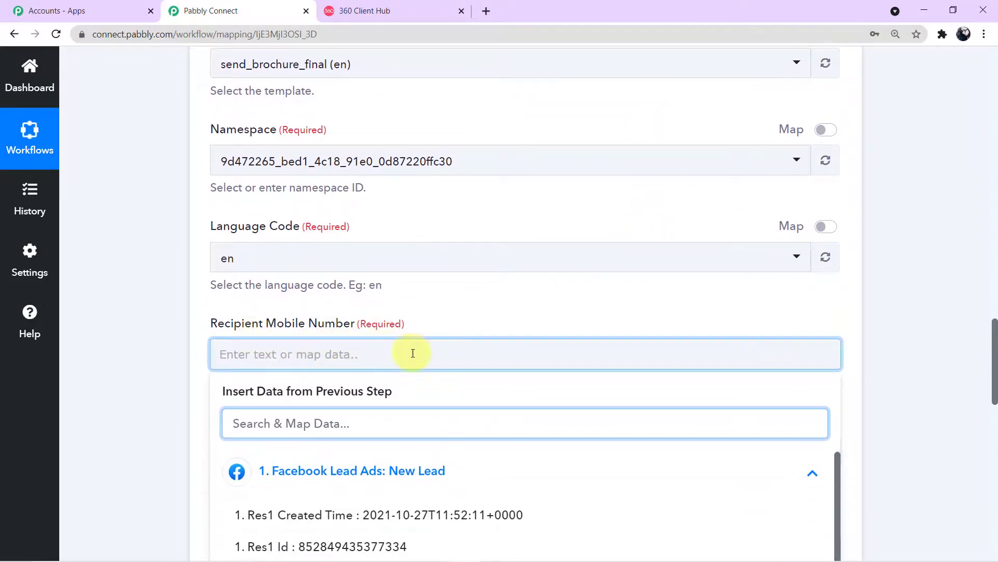
pyautogui.scroll(14, 505, 343)
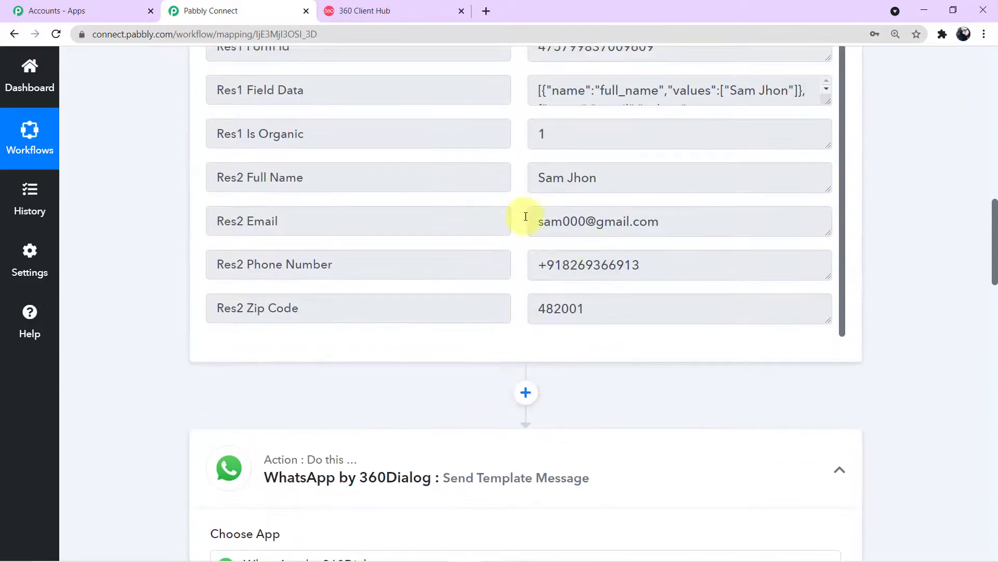
pyautogui.scroll(-6, 489, 239)
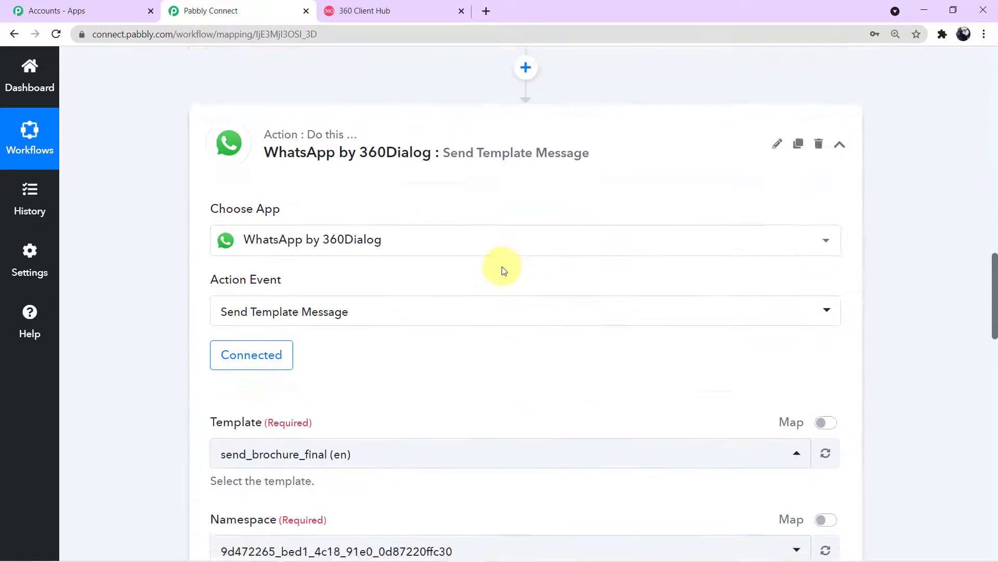
pyautogui.scroll(-6, 503, 269)
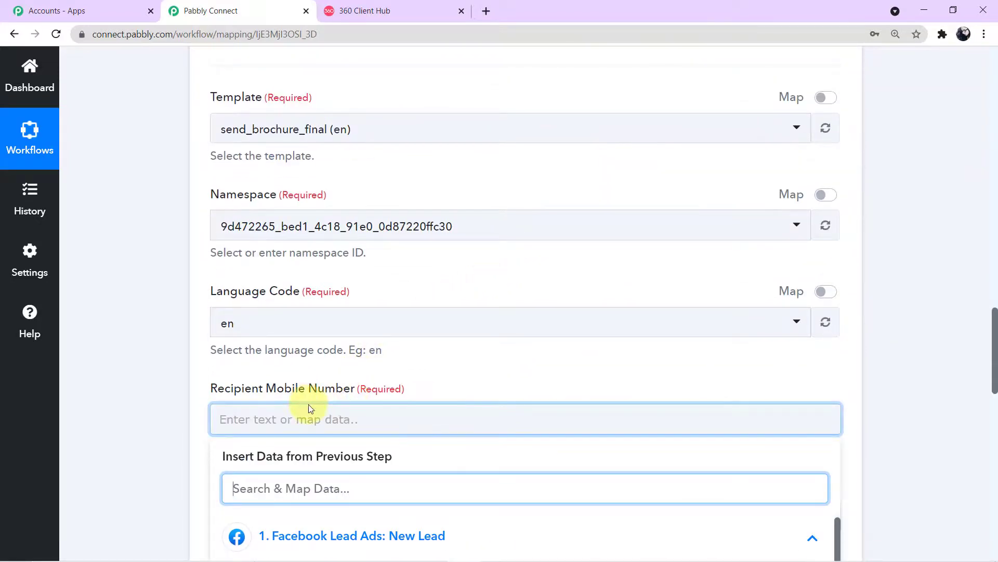
pyautogui.scroll(-1, 308, 404)
# Map the lead's Res2 Phone Number into Recipient Mobile Number
pyautogui.click(272, 354)
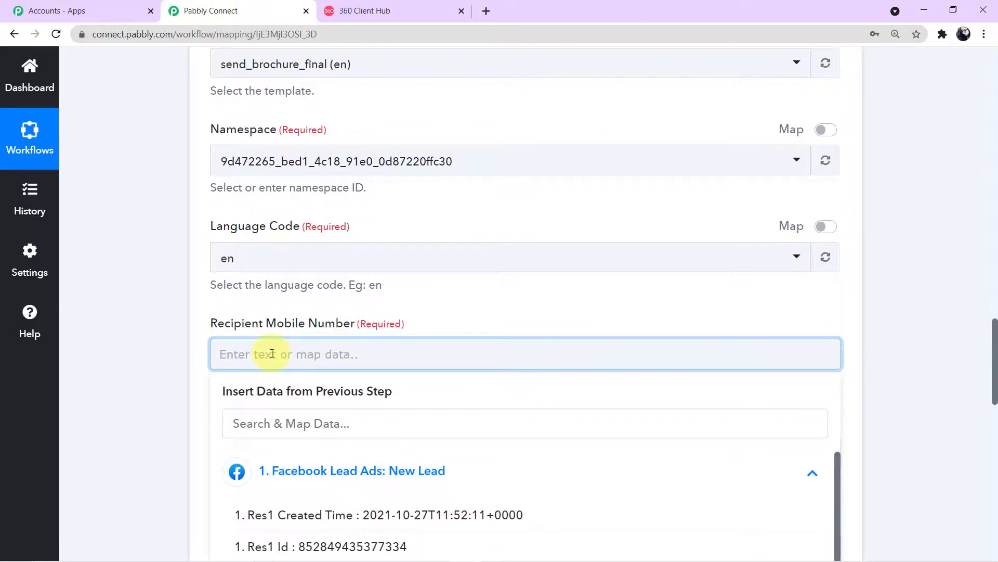
pyautogui.scroll(-2, 260, 353)
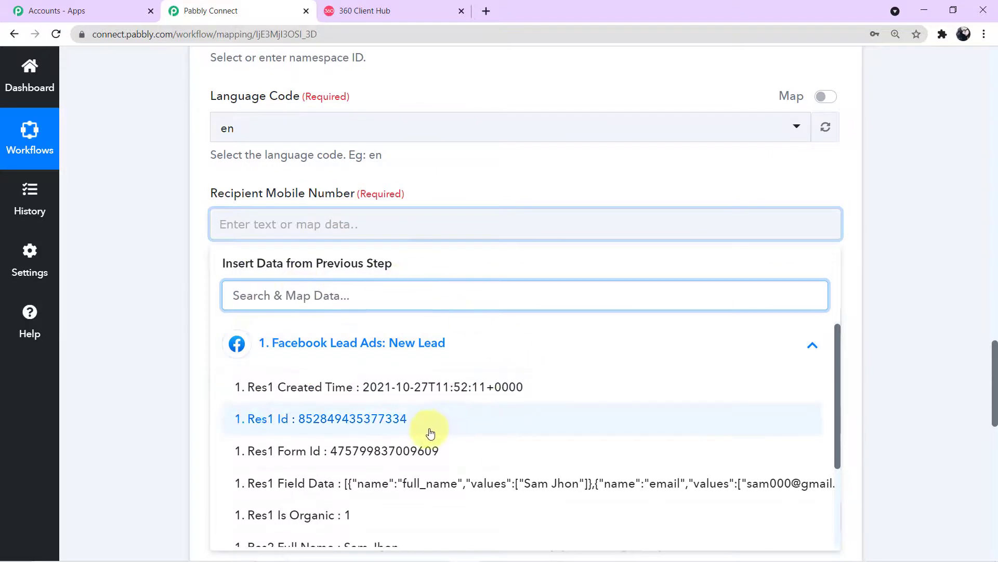
pyautogui.scroll(-2, 434, 423)
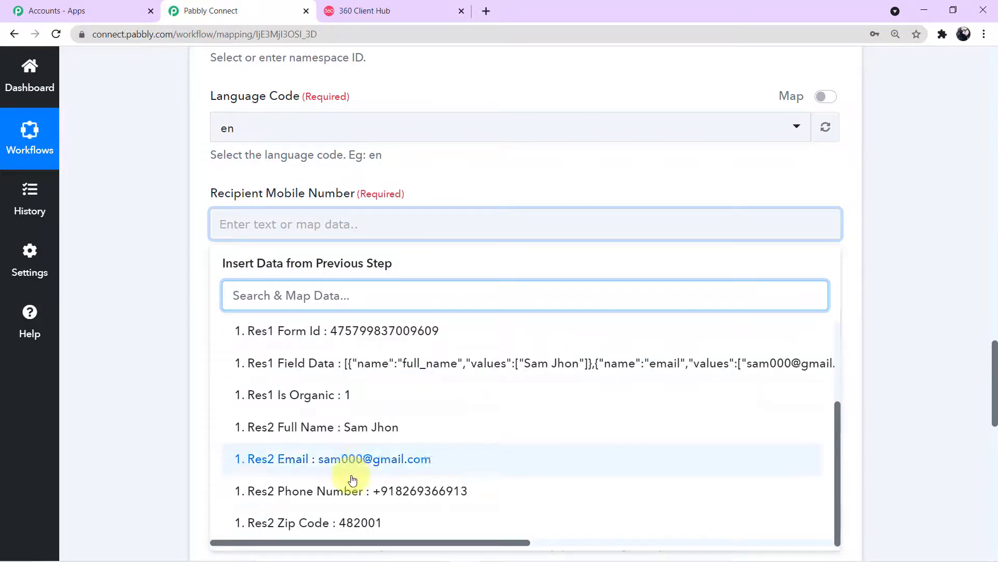
pyautogui.click(394, 498)
pyautogui.click(139, 309)
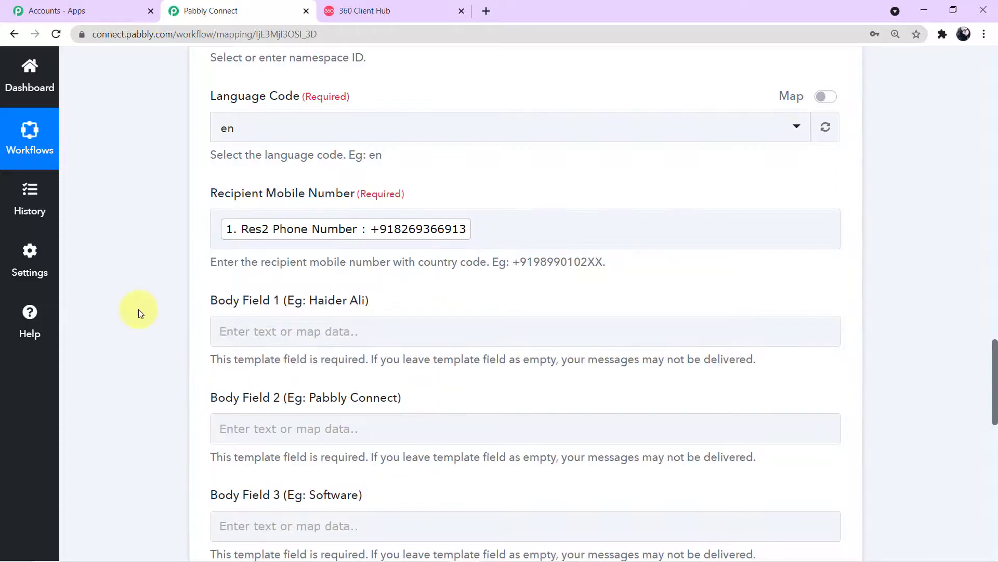
# Insert Res2 Full Name from Facebook Lead Ads: New Lead into Body Field 1
pyautogui.scroll(-1, 284, 251)
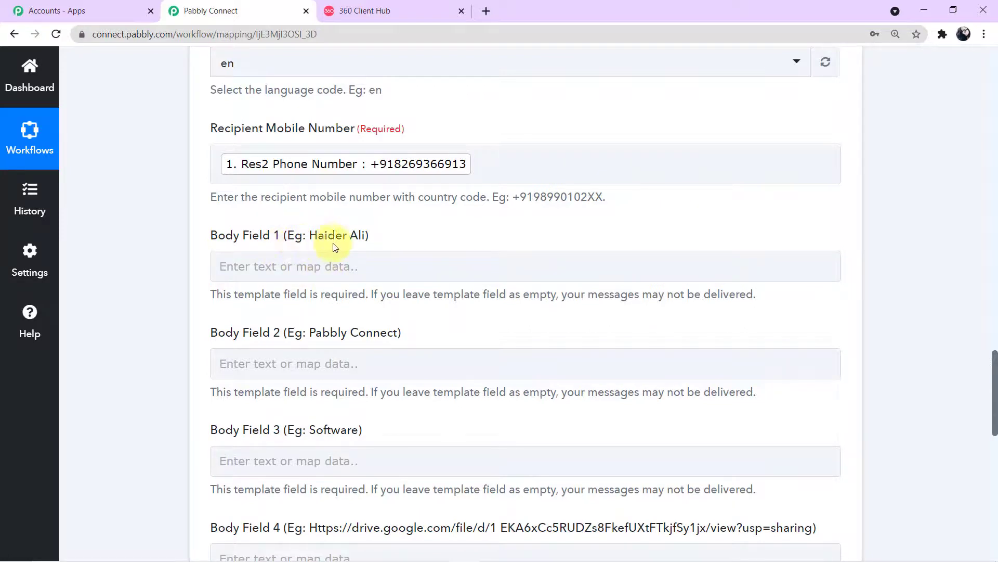
pyautogui.click(352, 263)
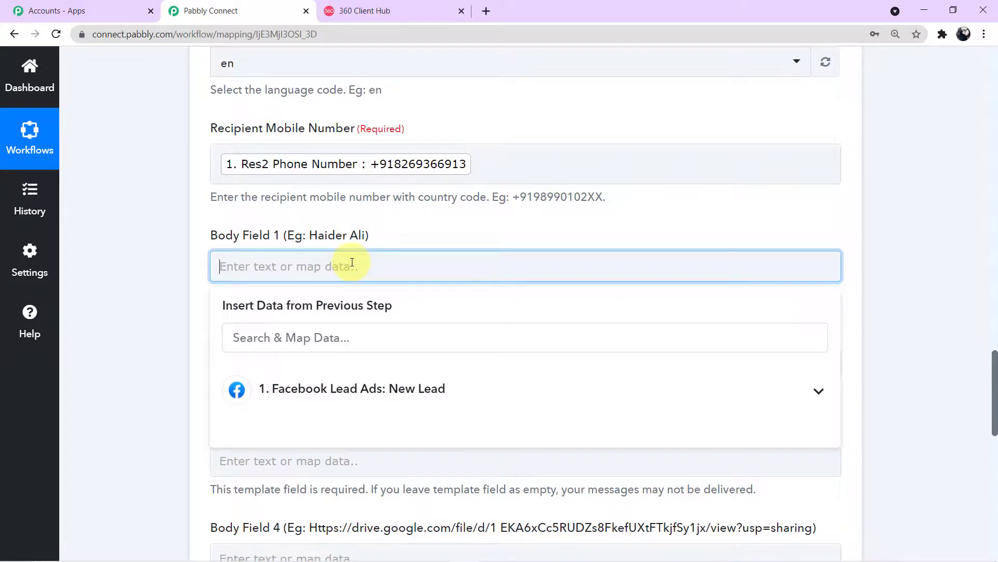
pyautogui.click(382, 389)
pyautogui.scroll(-3, 383, 401)
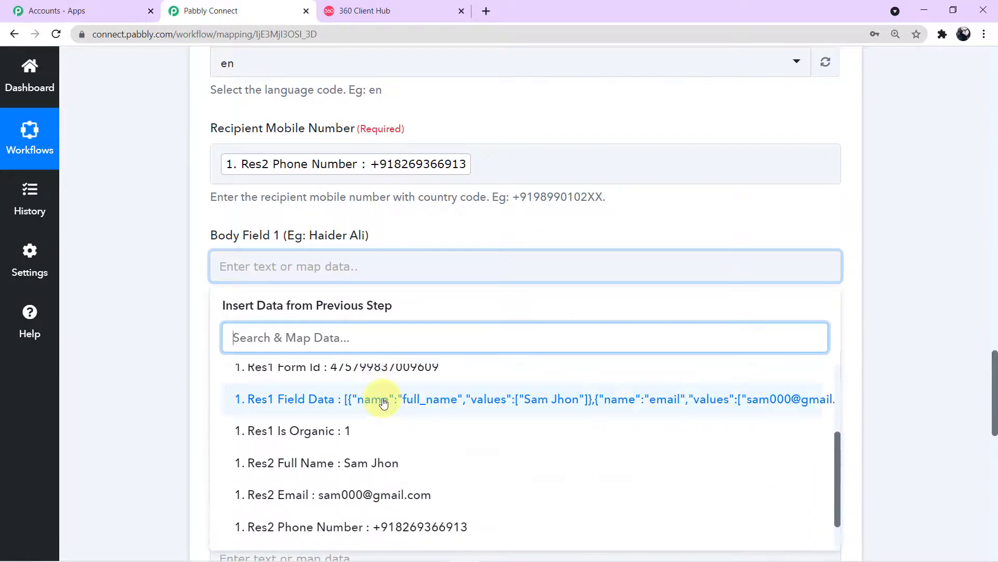
pyautogui.scroll(-1, 383, 402)
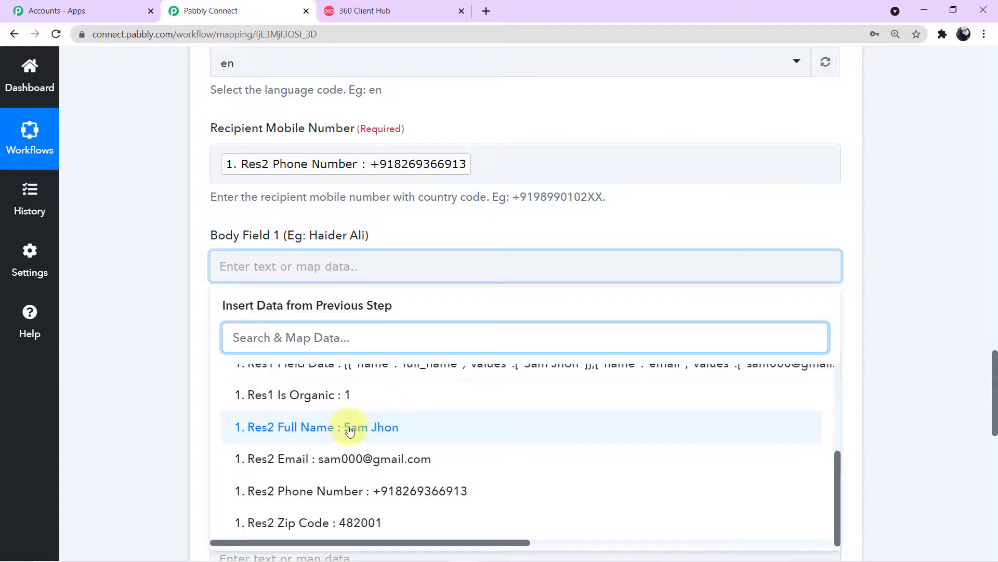
pyautogui.click(382, 430)
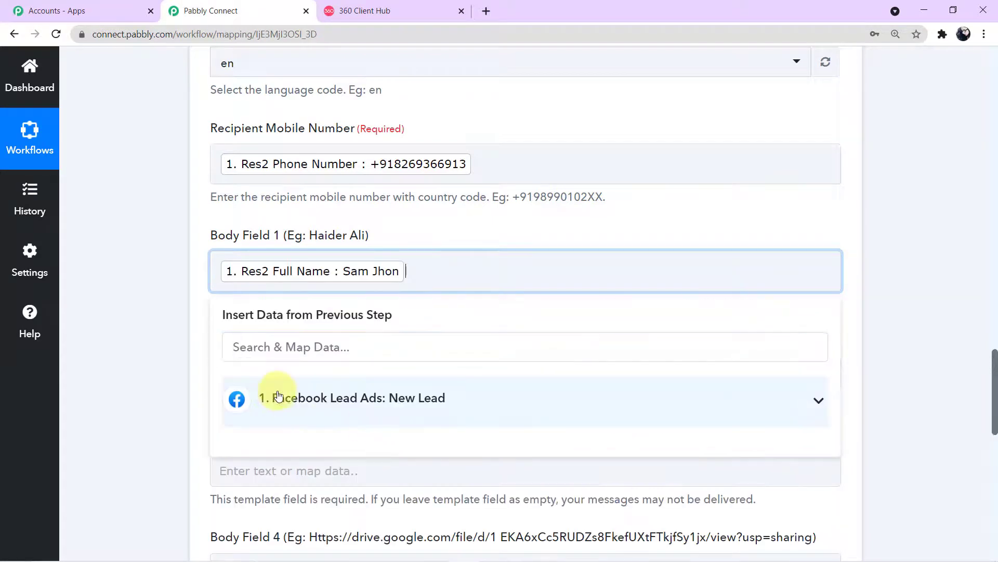
pyautogui.click(168, 335)
pyautogui.scroll(-1, 168, 335)
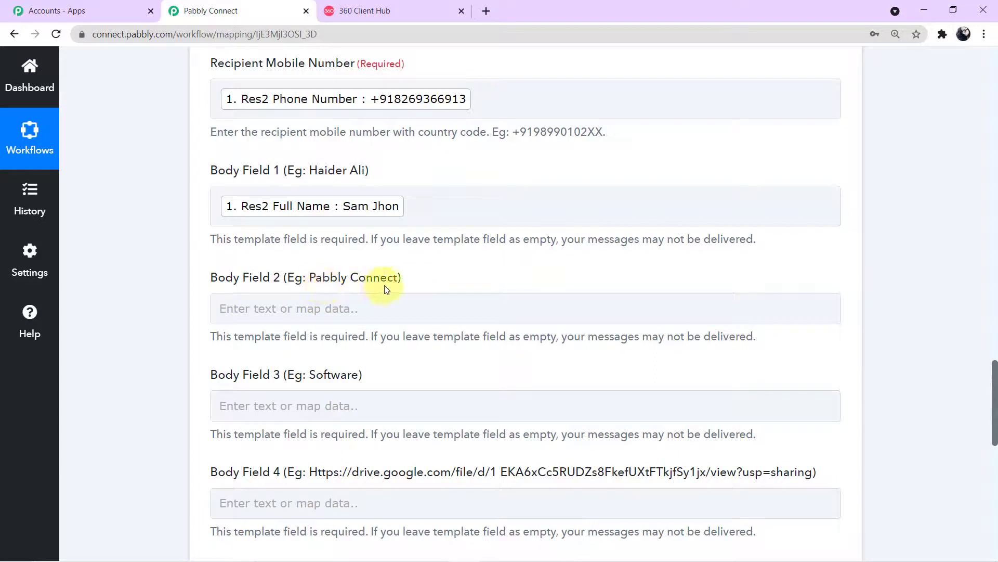
# Paste the company name 'CR Property Services,Inc' into template Body Field 2
pyautogui.click(299, 312)
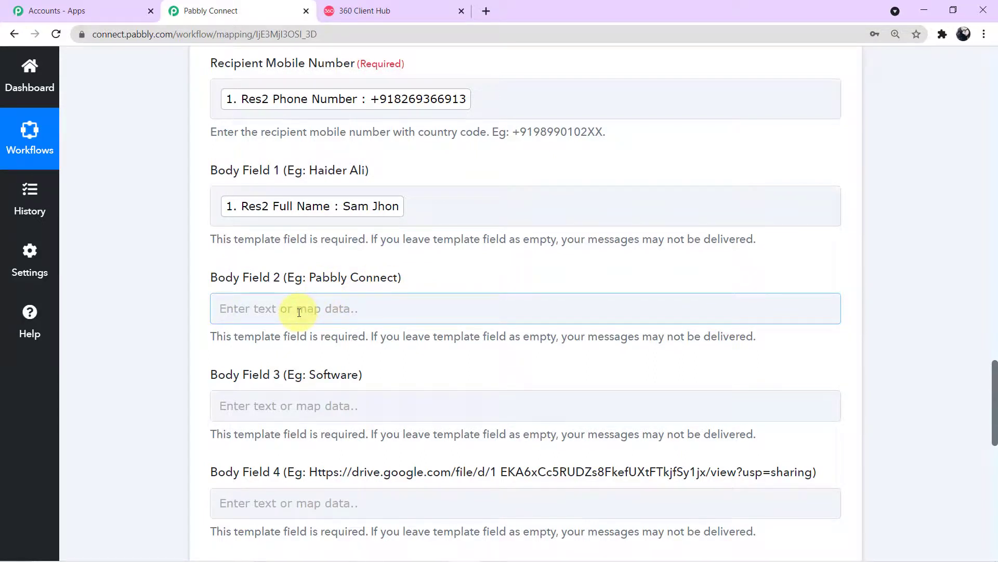
pyautogui.write('CR Property Services,Inc')
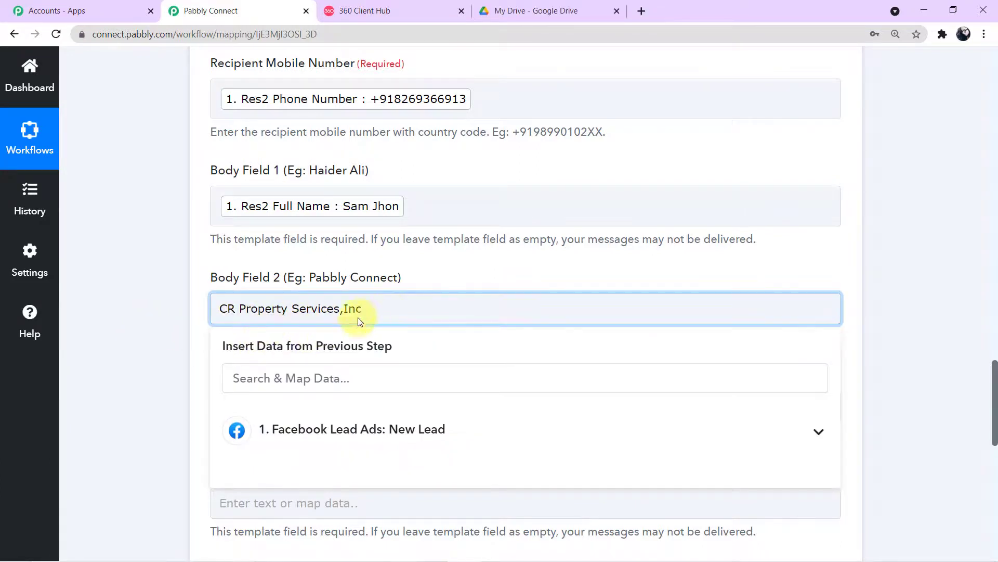
pyautogui.moveTo(388, 310); pyautogui.dragTo(174, 327)
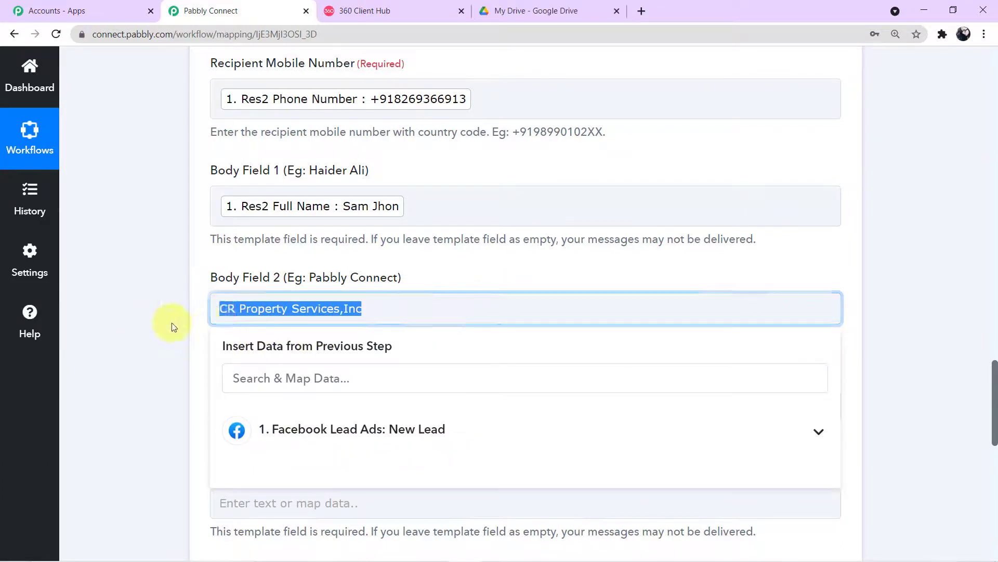
pyautogui.click(173, 324)
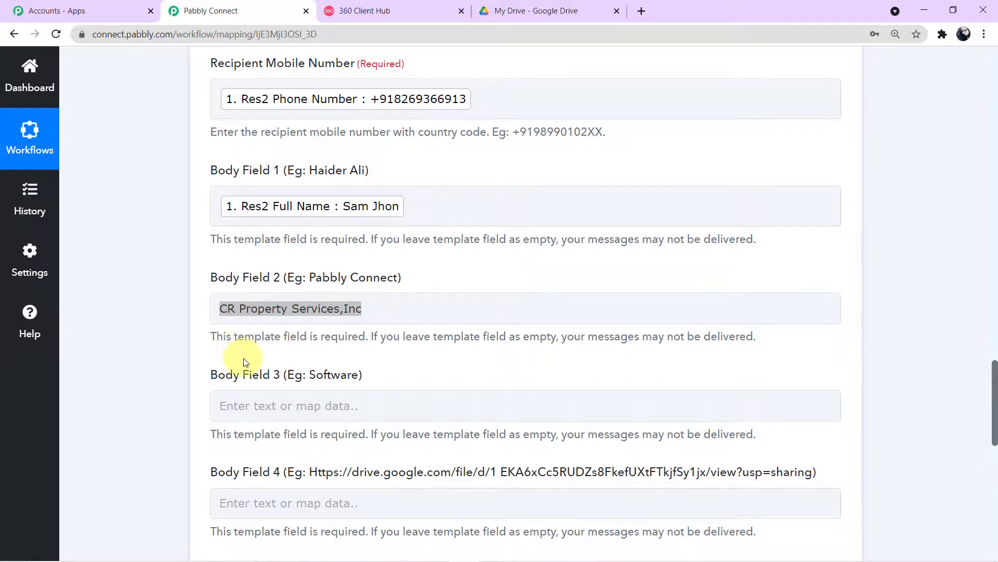
# Enter 'Rental Apartments' in template Body Field 3
pyautogui.scroll(-1, 245, 357)
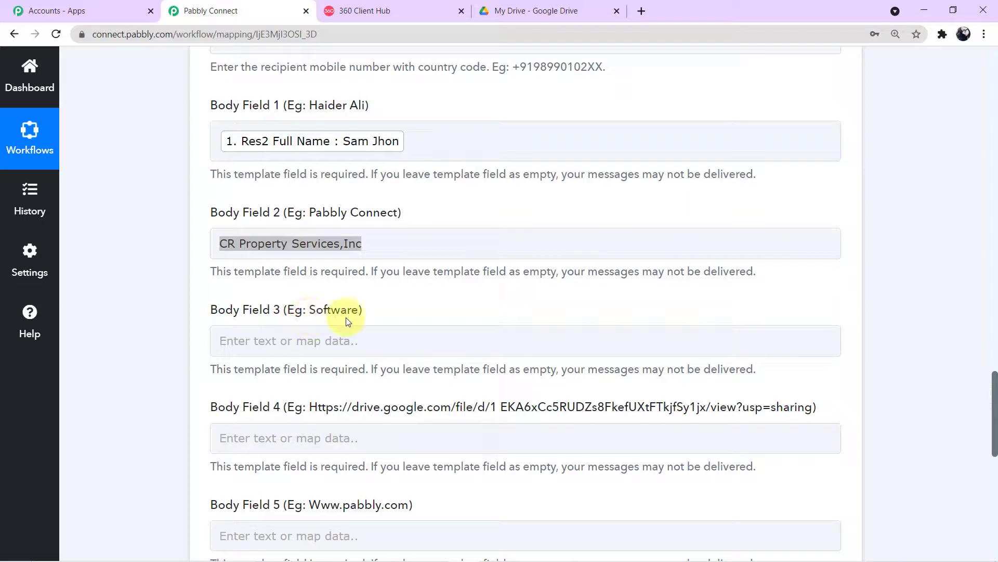
pyautogui.click(315, 333)
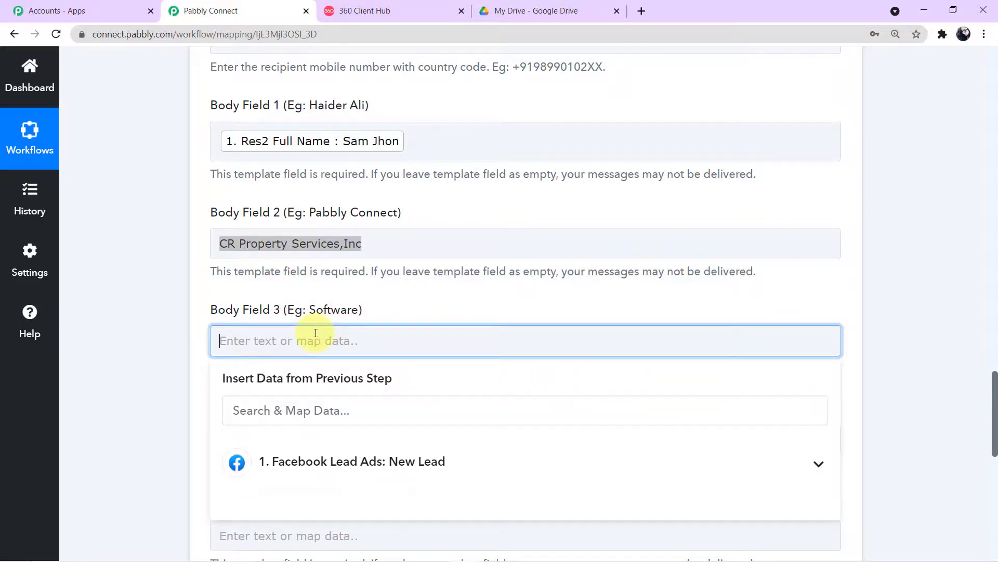
pyautogui.write('Rental Apa')
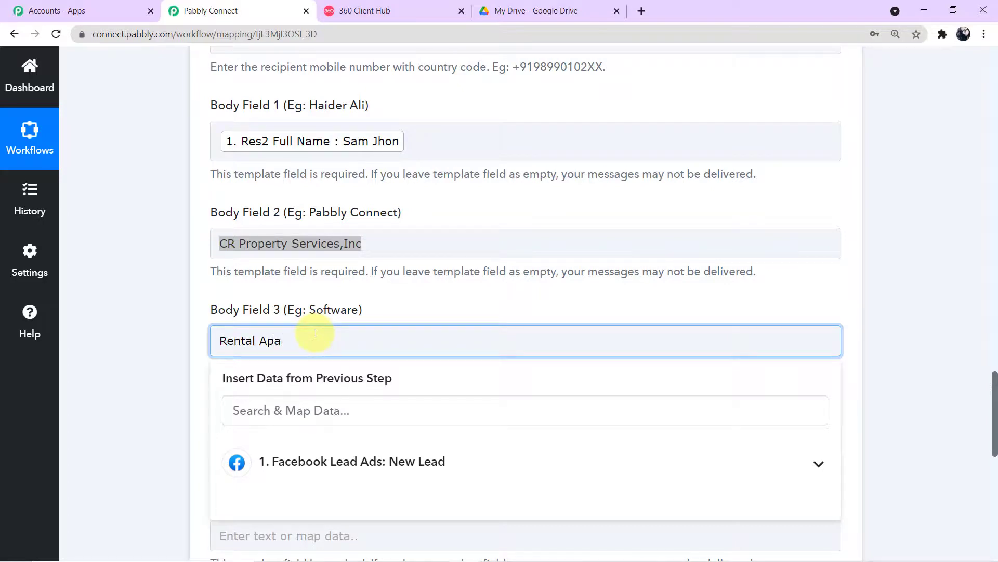
pyautogui.write('rtments')
pyautogui.click(164, 360)
pyautogui.scroll(-1, 208, 398)
# Select Body Field 4, then switch to Google Drive to find the brochure
pyautogui.click(311, 360)
pyautogui.click(313, 351)
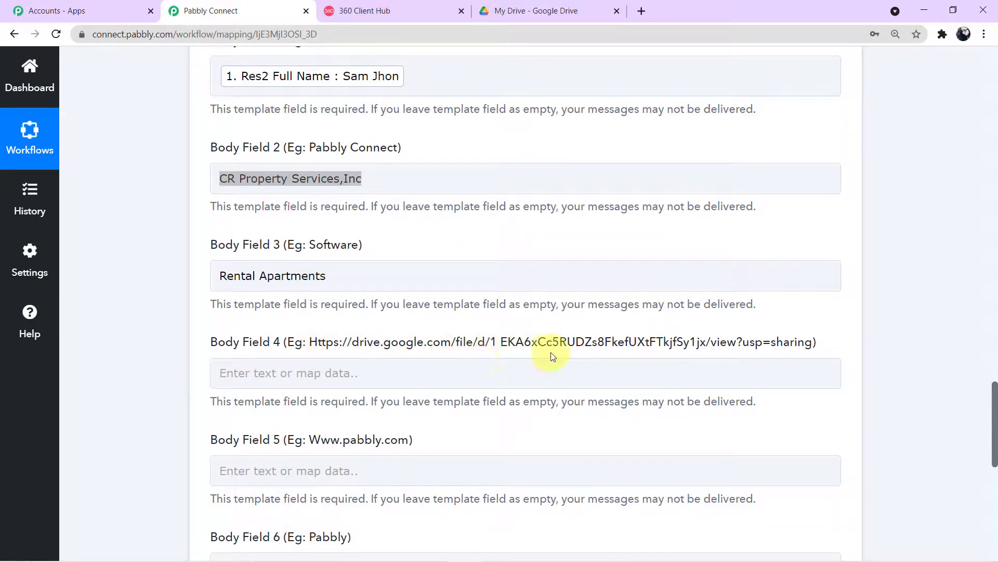
pyautogui.click(546, 373)
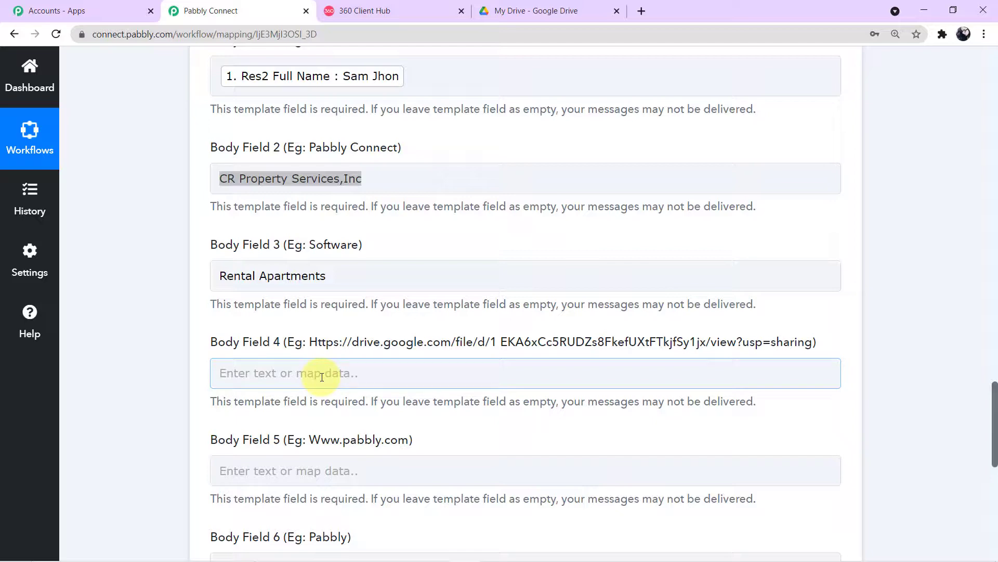
pyautogui.click(530, 5)
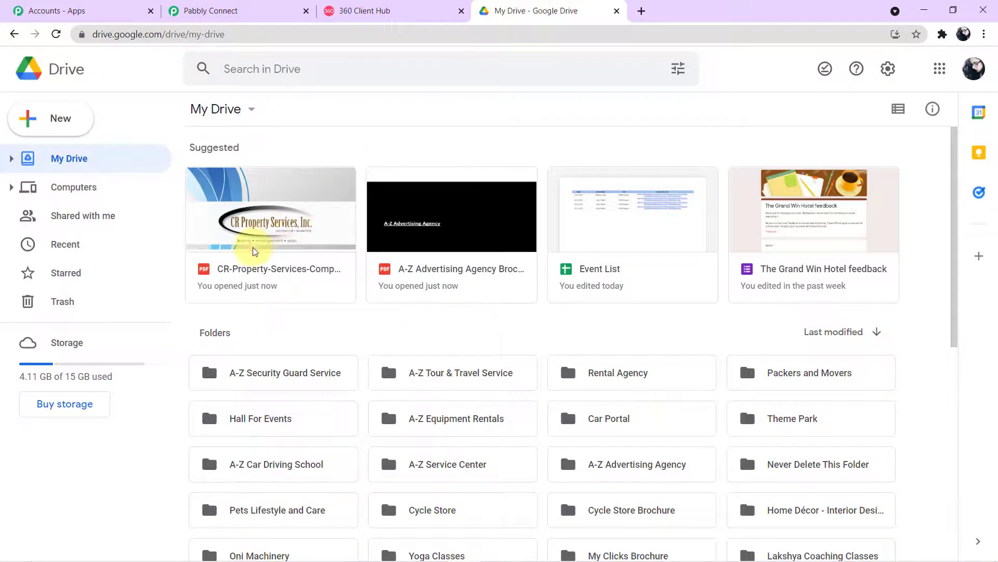
# Open CR-Property-Services-Company-Brochure.pdf in Drive and scroll through it
pyautogui.doubleClick(280, 243)
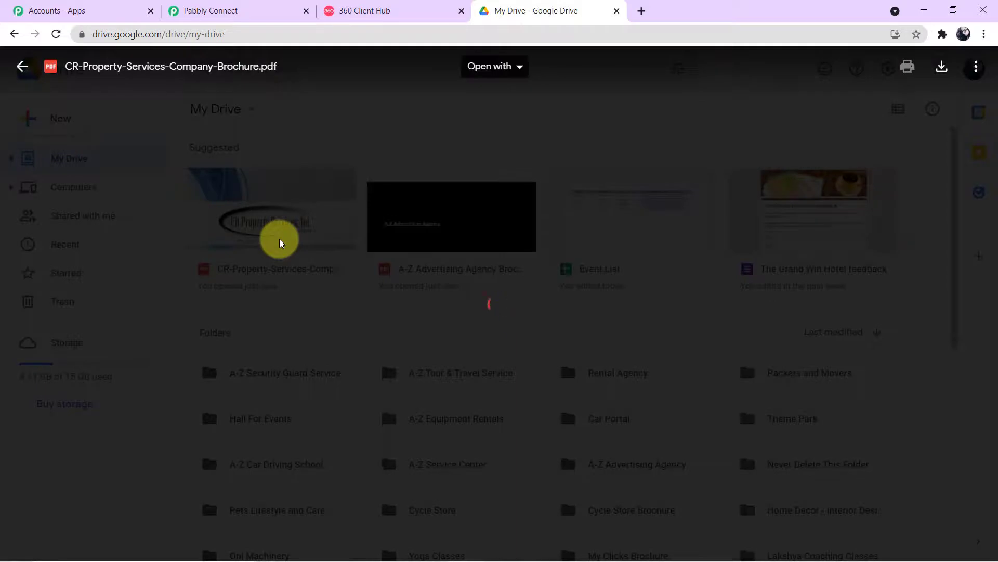
pyautogui.scroll(-1, 458, 276)
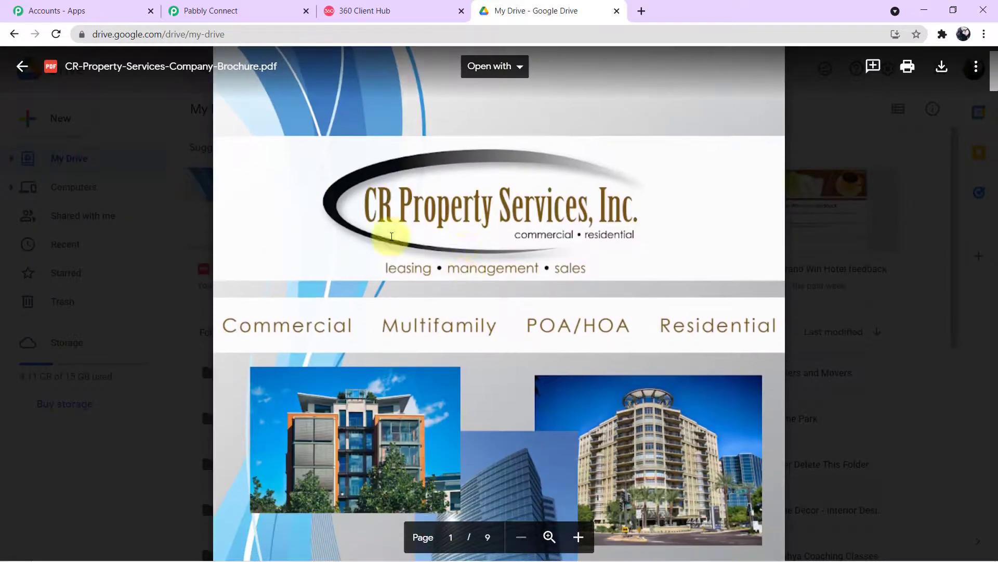
pyautogui.scroll(-4, 557, 236)
pyautogui.scroll(-15, 560, 240)
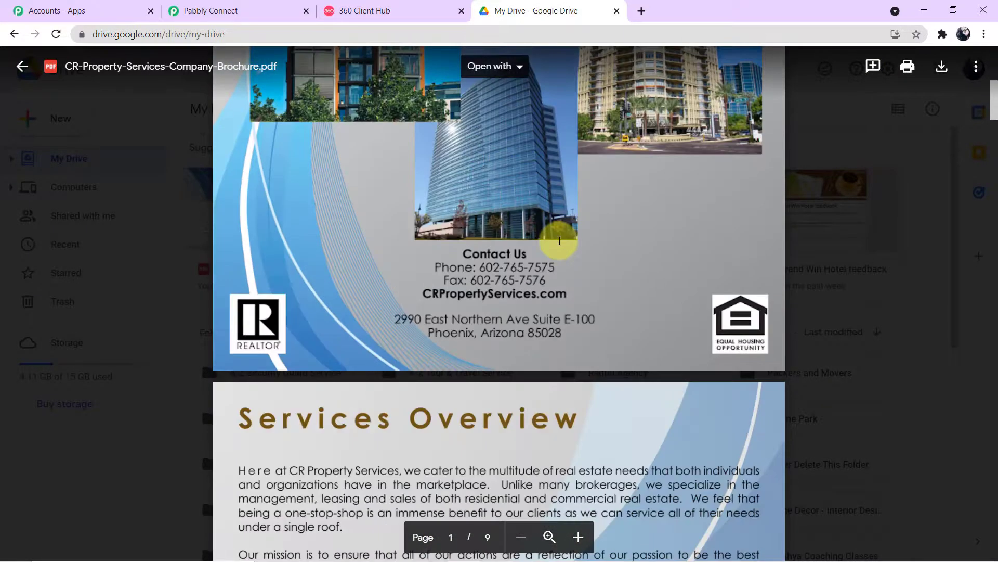
pyautogui.scroll(-6, 559, 241)
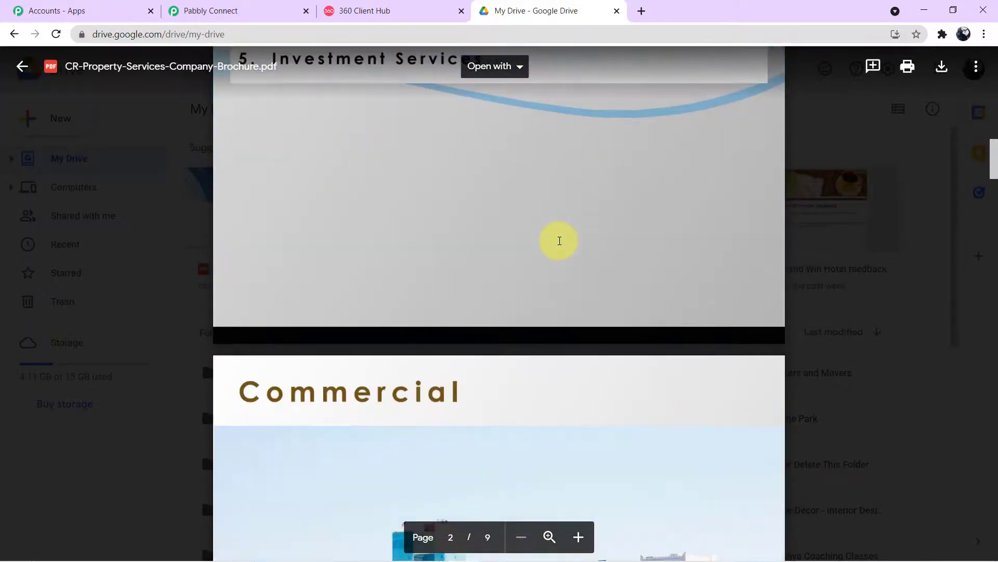
pyautogui.scroll(12, 560, 241)
pyautogui.scroll(12, 558, 241)
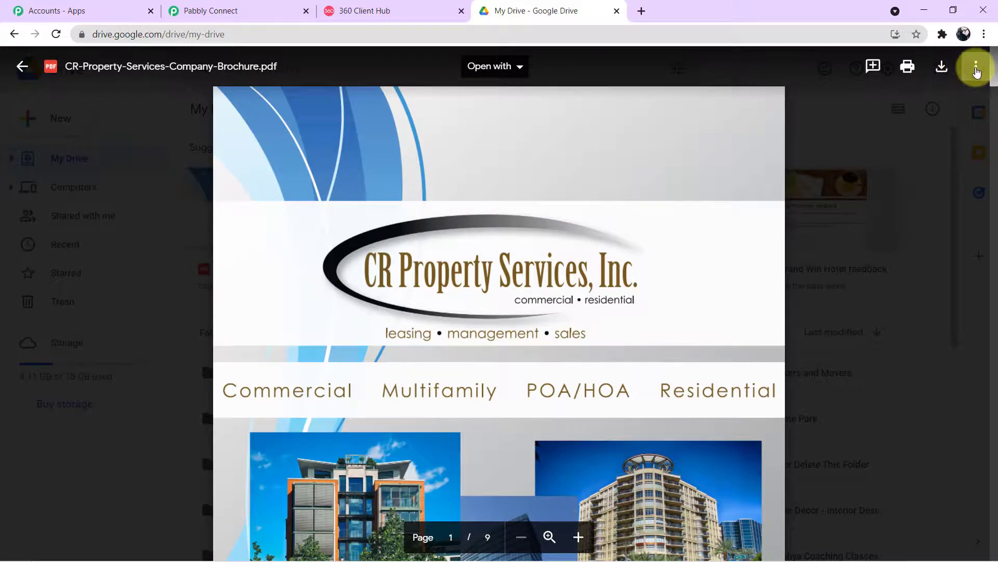
# Share the brochure with anyone with the link as Viewer and copy the link
pyautogui.click(977, 72)
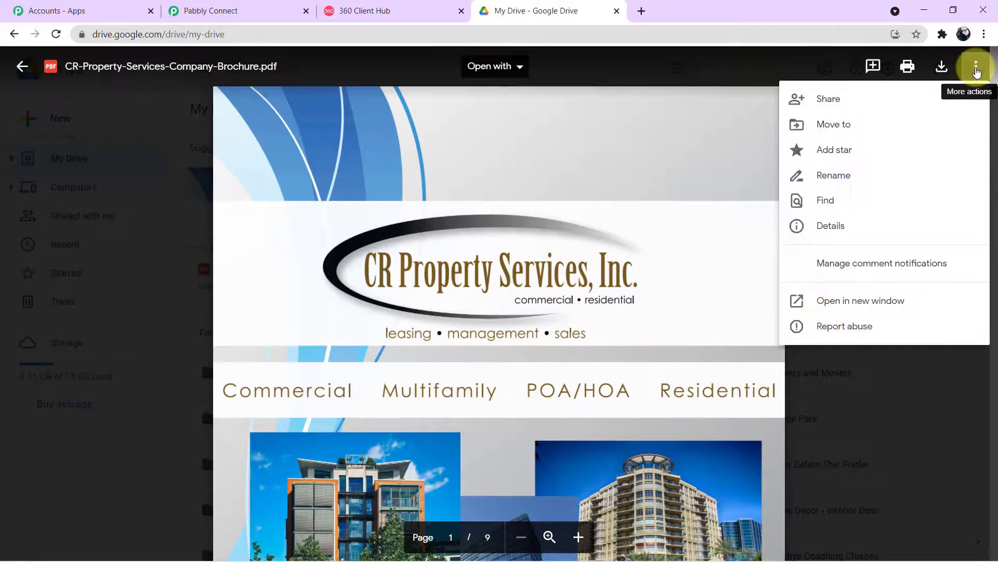
pyautogui.click(886, 108)
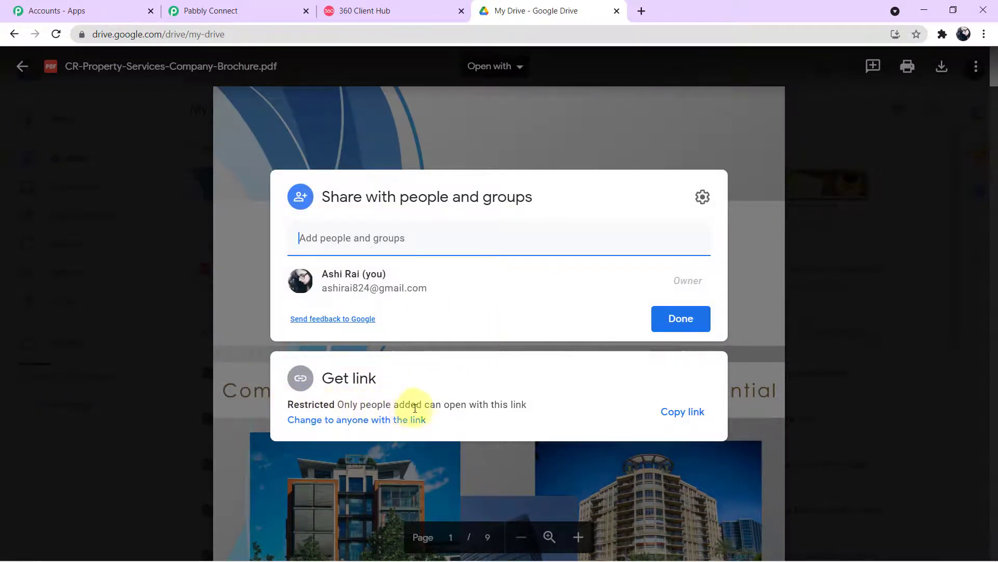
pyautogui.click(363, 421)
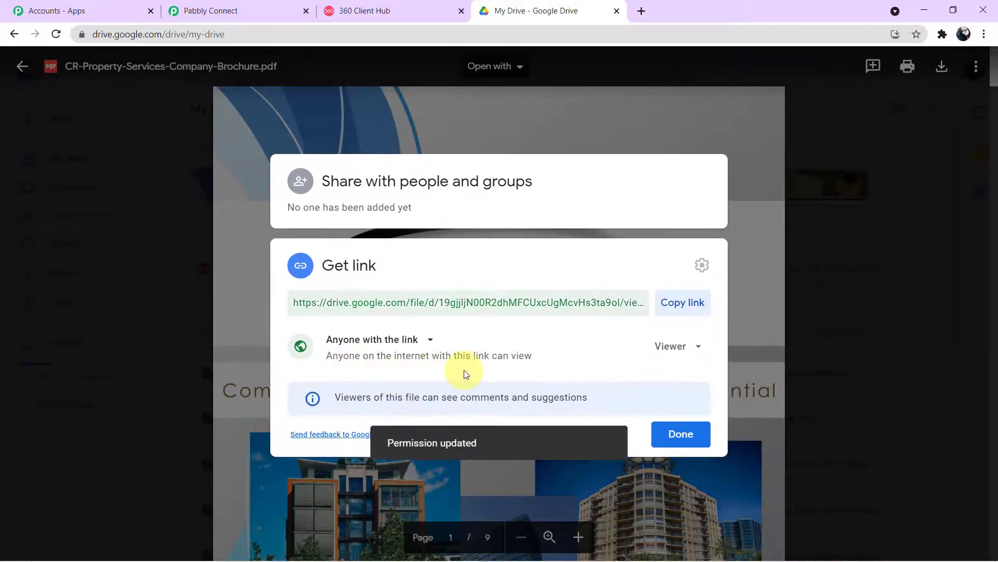
pyautogui.click(676, 308)
# Back in Pabbly Connect, paste the brochure's Drive link into Body Field 4
pyautogui.click(233, 12)
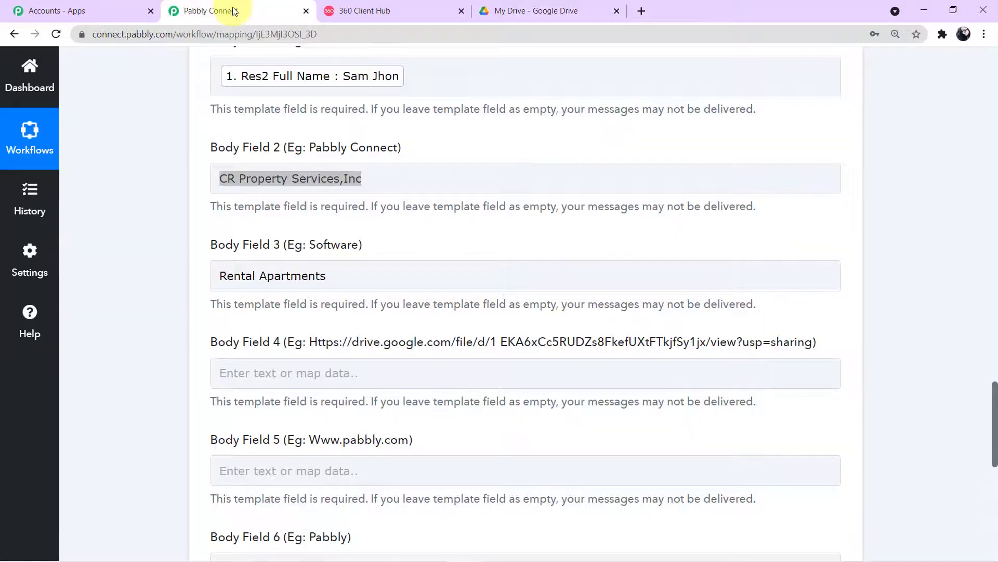
pyautogui.click(236, 374)
pyautogui.hotkey('ctrl', 'v')
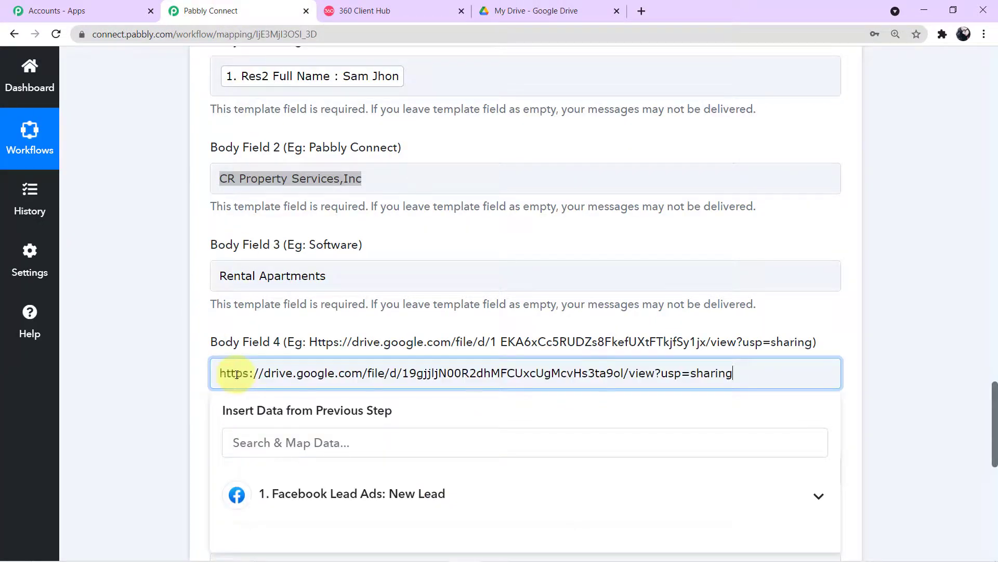
pyautogui.click(126, 359)
pyautogui.scroll(-2, 126, 360)
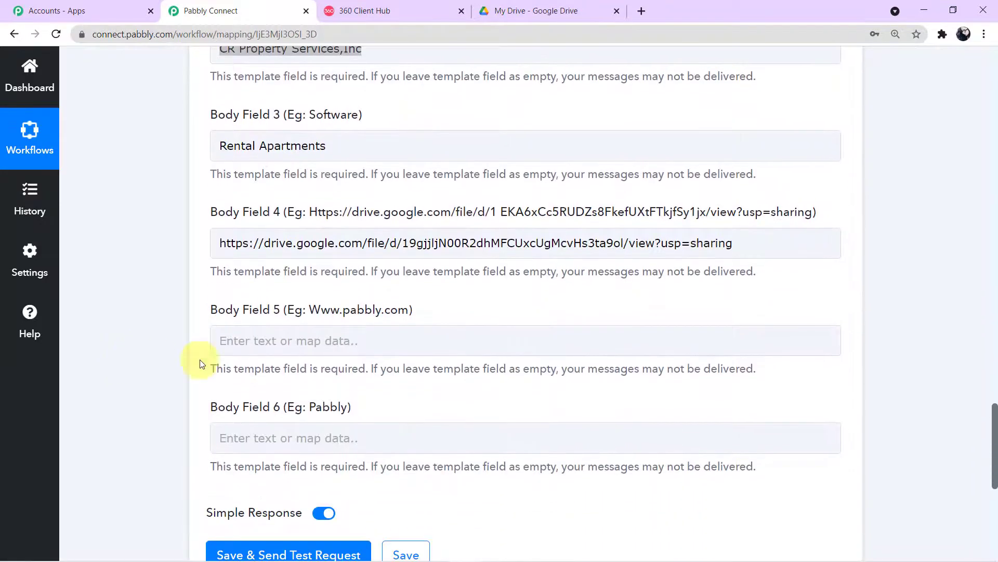
pyautogui.click(283, 340)
pyautogui.write('www.crproperty.co')
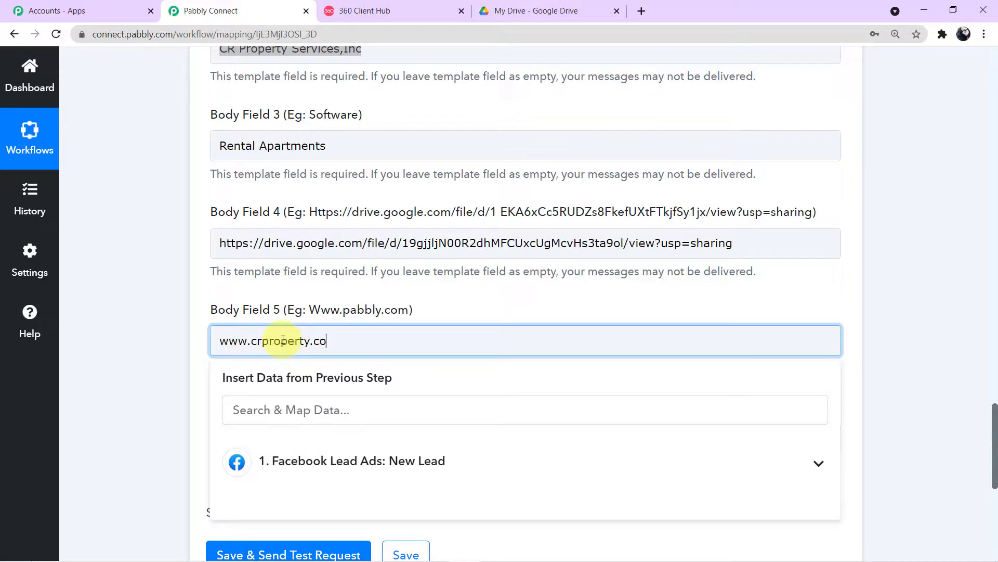
pyautogui.click(155, 370)
pyautogui.scroll(-3, 154, 370)
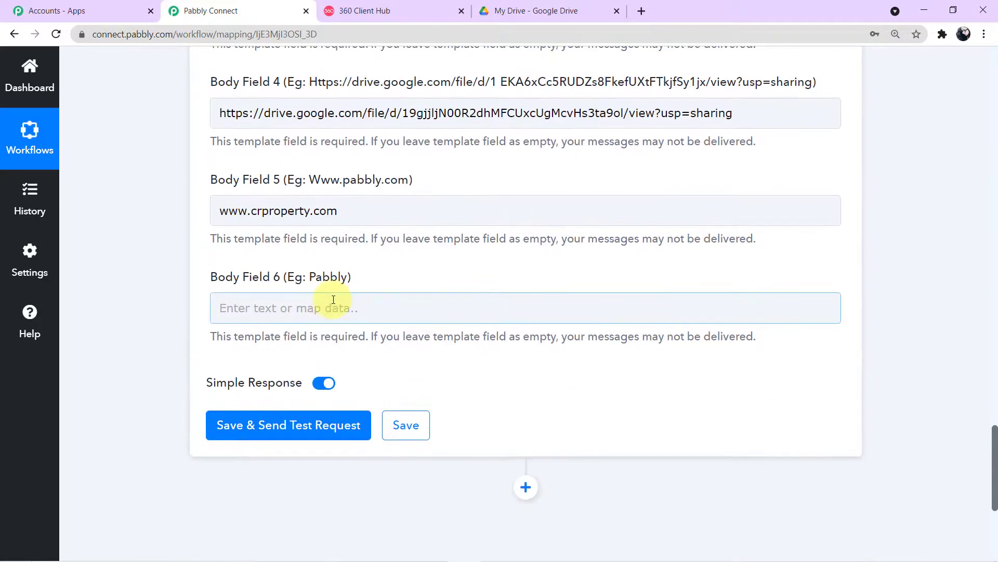
# Fill Body Field 6 with 'CR Property Services, Inc' and close its suggestions
pyautogui.click(333, 300)
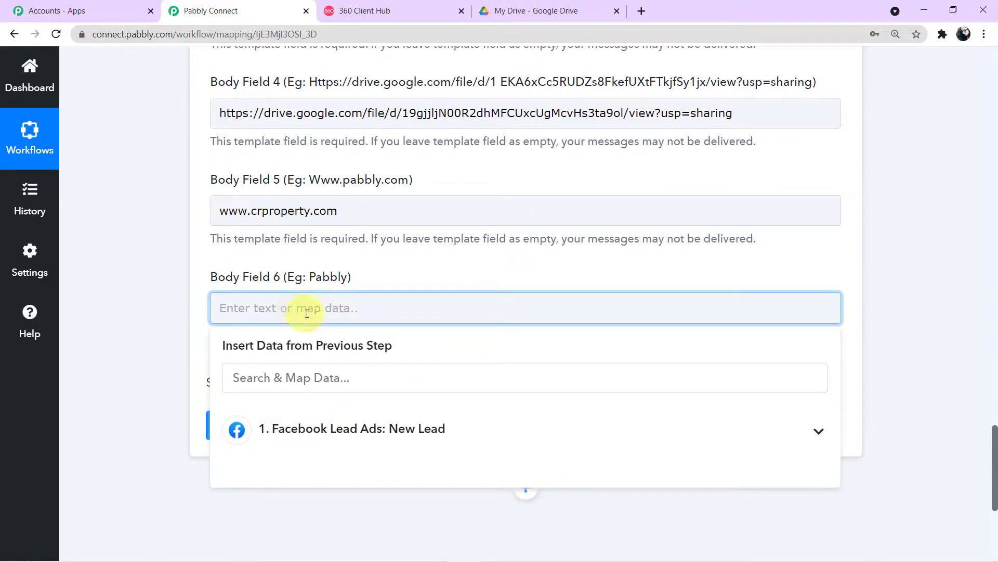
pyautogui.write('CR Property Services Inc')
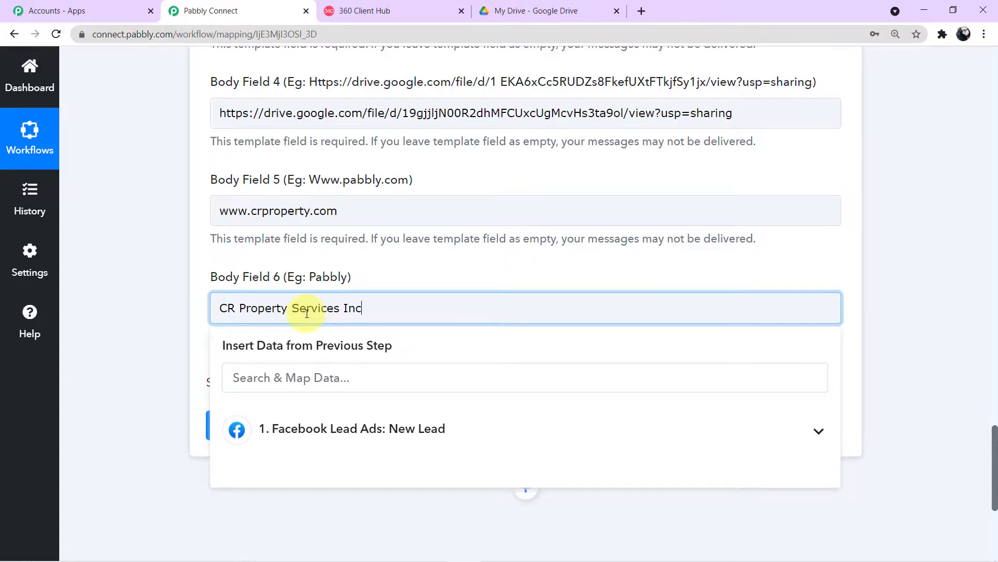
pyautogui.scroll(4, 307, 313)
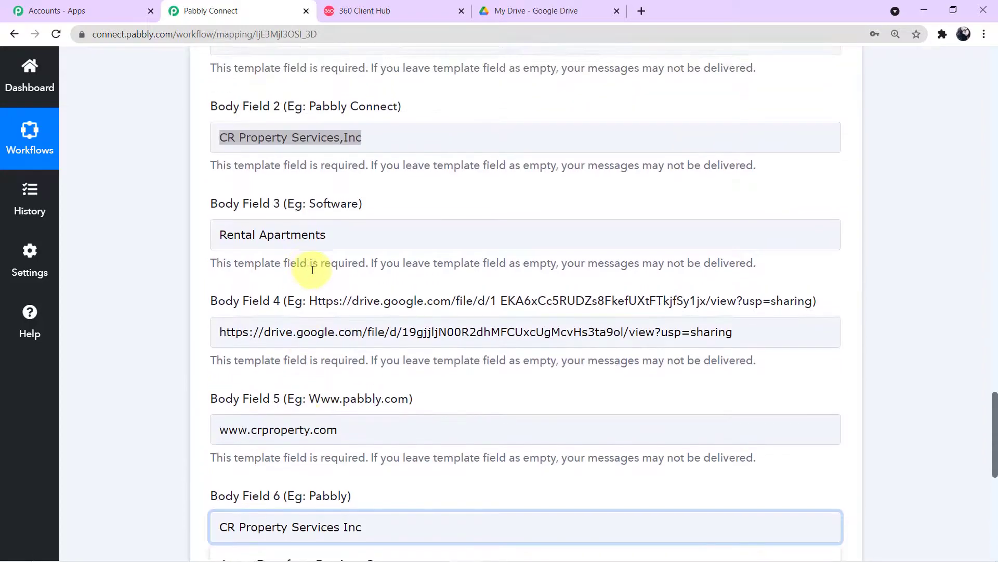
pyautogui.scroll(-4, 301, 255)
pyautogui.scroll(-1, 357, 454)
pyautogui.click(340, 312)
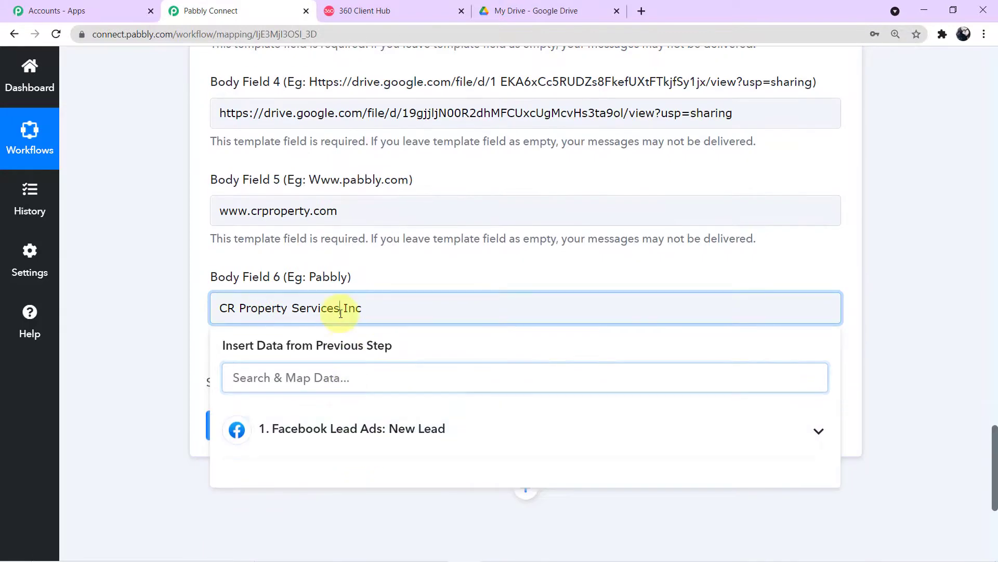
pyautogui.click(89, 305)
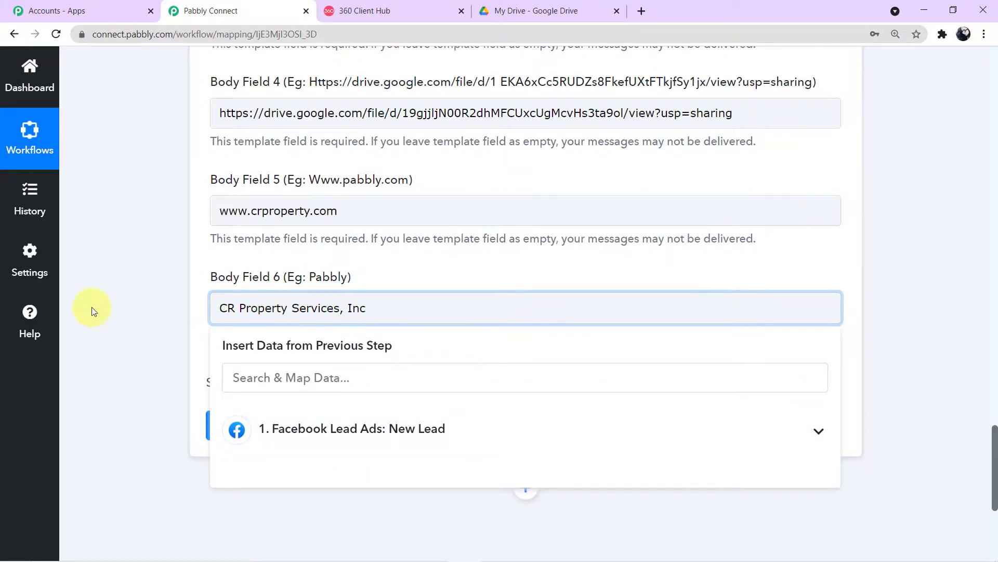
pyautogui.scroll(3, 364, 359)
pyautogui.scroll(5, 385, 358)
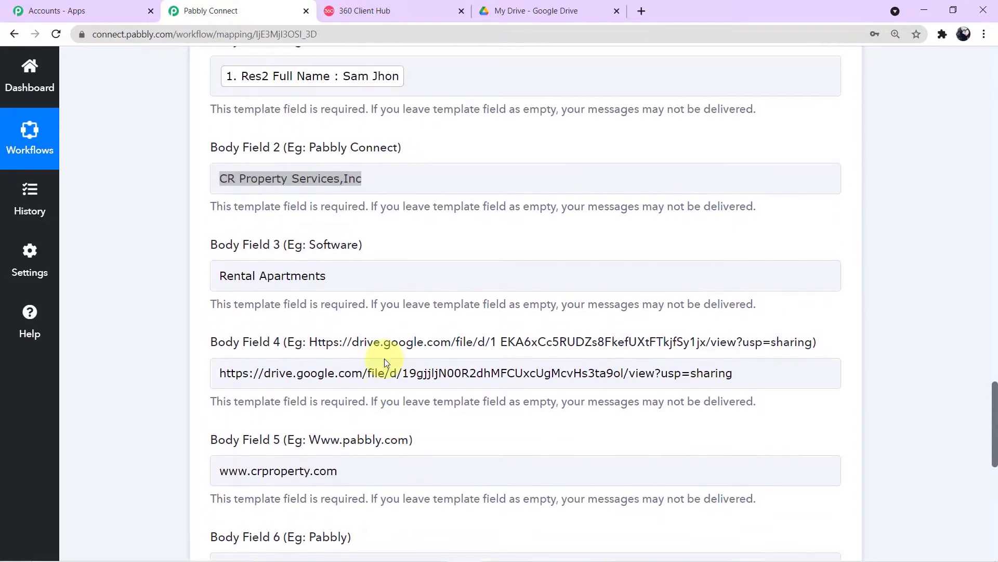
pyautogui.scroll(5, 385, 361)
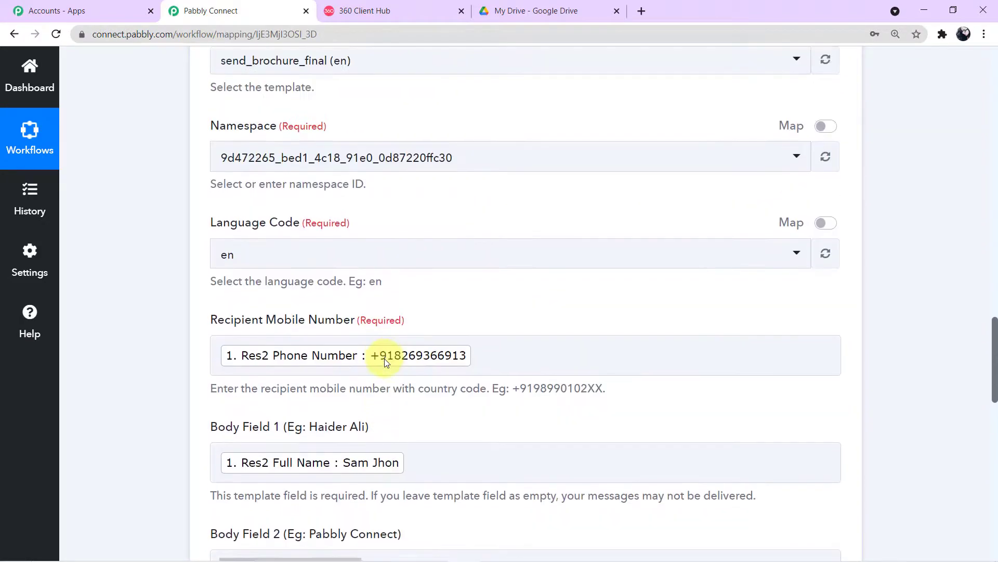
pyautogui.scroll(-10, 384, 361)
pyautogui.scroll(-5, 385, 358)
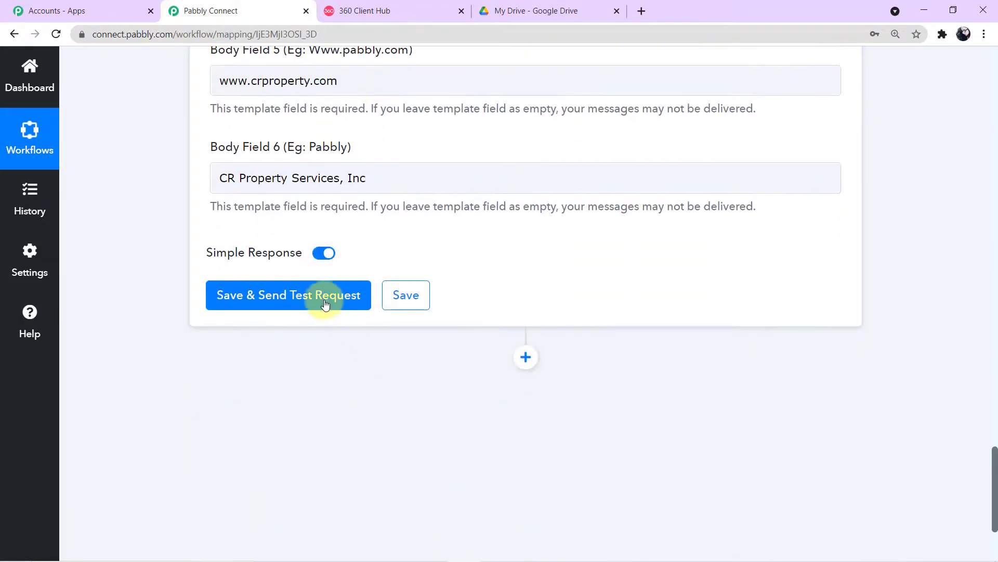
# Send the WhatsApp step's test request and inspect the returned message id, stable status and Meta version
pyautogui.scroll(1, 324, 303)
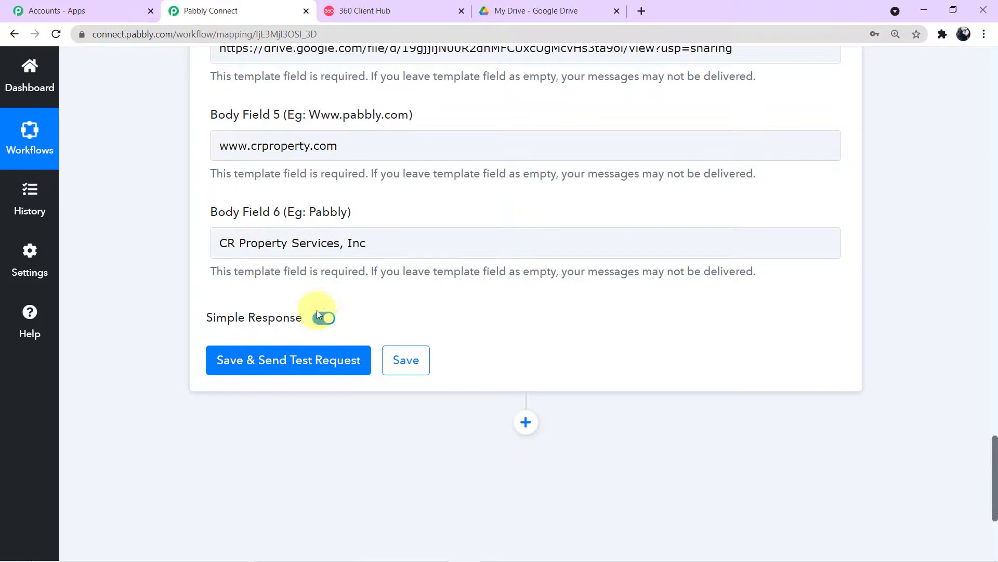
pyautogui.click(316, 369)
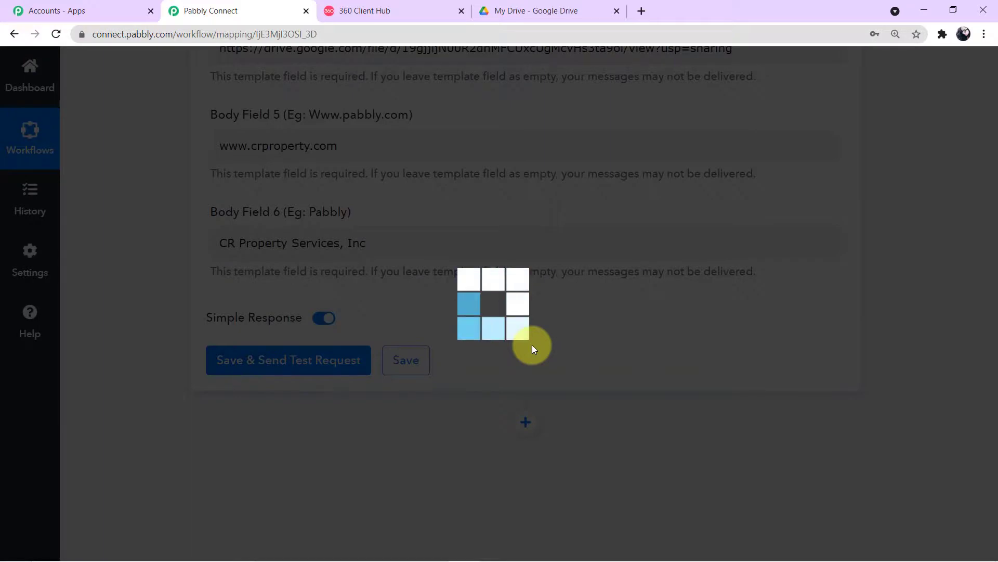
pyautogui.scroll(-2, 532, 345)
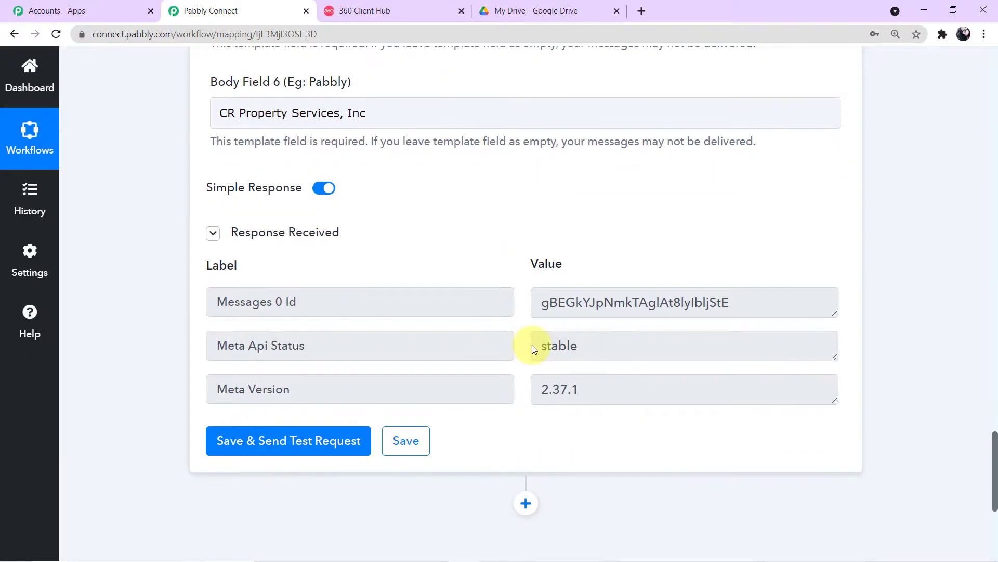
pyautogui.doubleClick(612, 393)
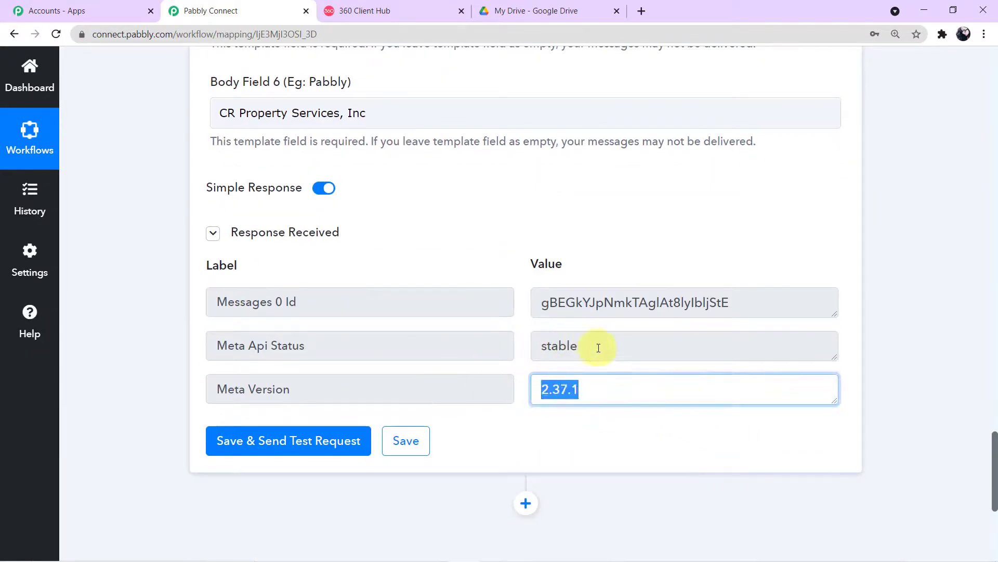
pyautogui.doubleClick(599, 348)
pyautogui.doubleClick(798, 299)
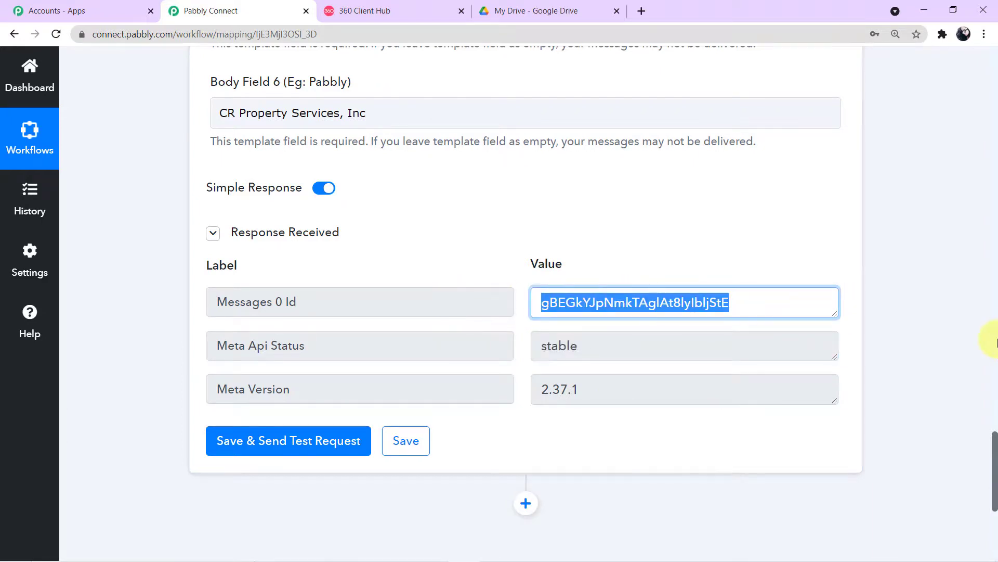
pyautogui.scroll(2, 930, 343)
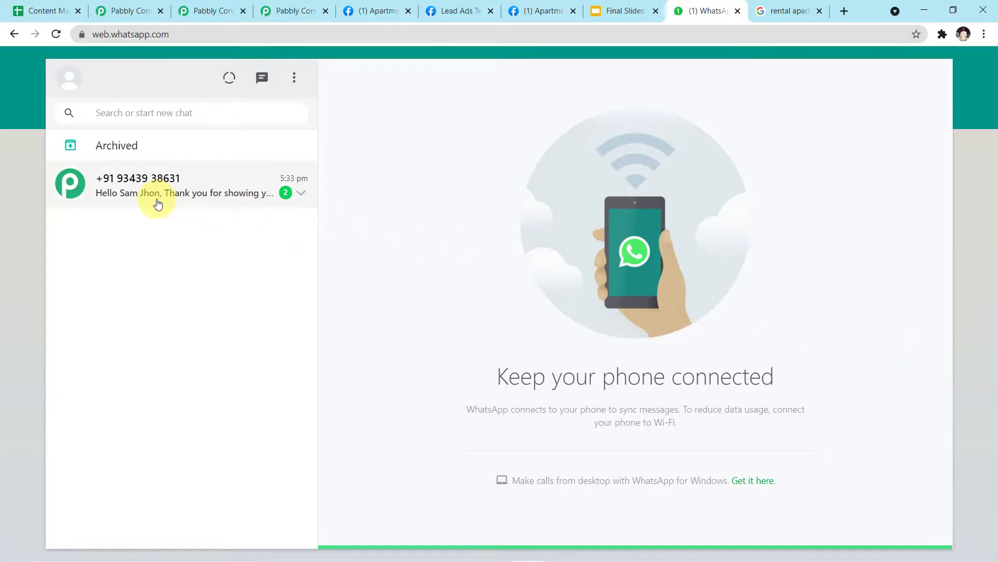
# Open the chat with the new brochure message and follow its drive.google.com link
pyautogui.click(190, 196)
pyautogui.scroll(-4, 408, 217)
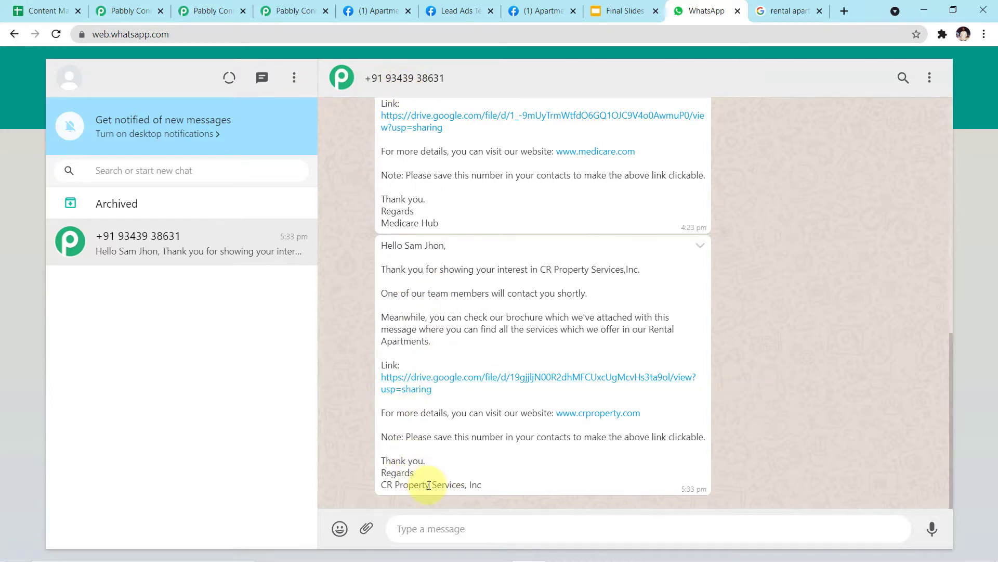
pyautogui.click(460, 384)
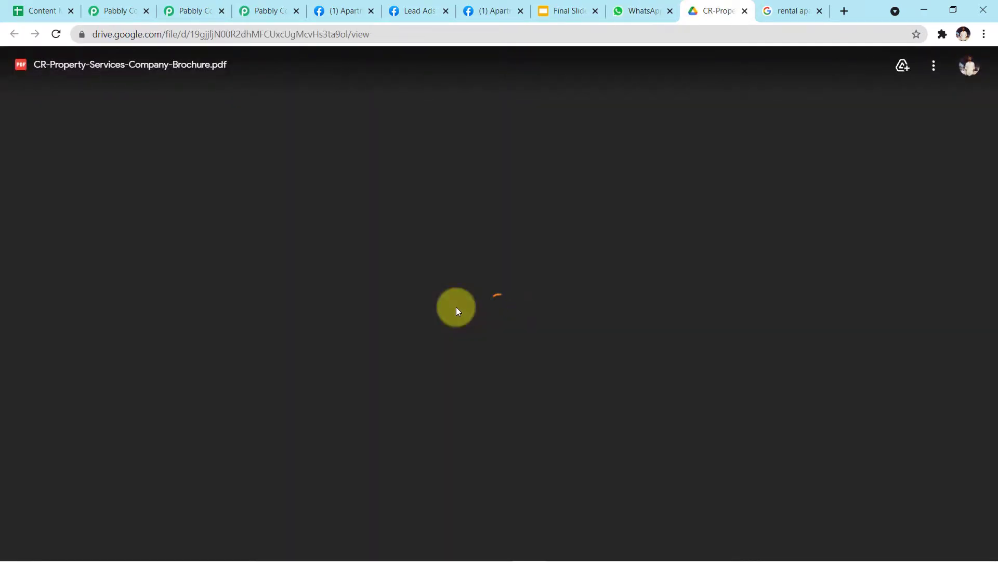
# Scroll through the brochure's pages and back up to the CR Property Services cover
pyautogui.scroll(-15, 599, 216)
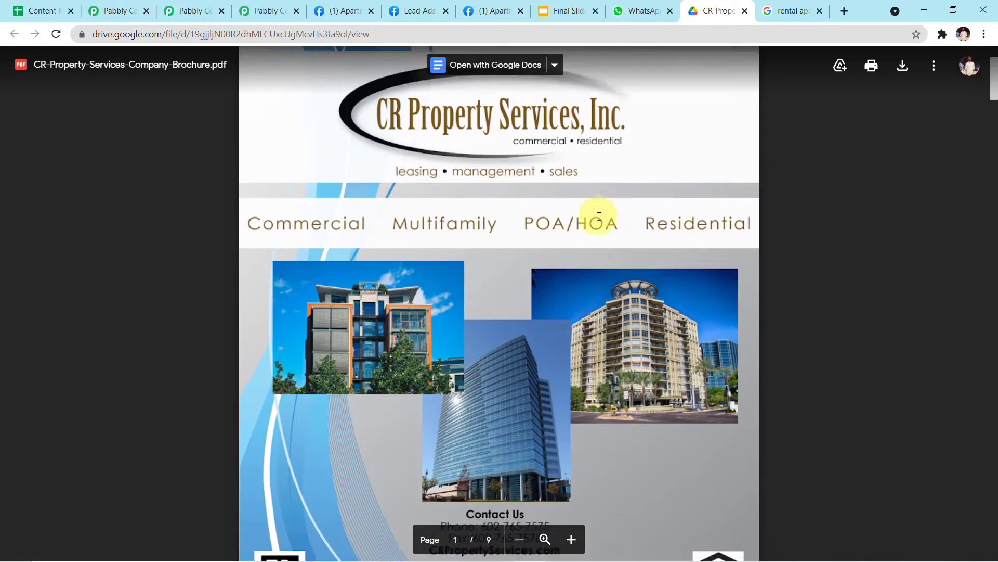
pyautogui.scroll(-6, 600, 216)
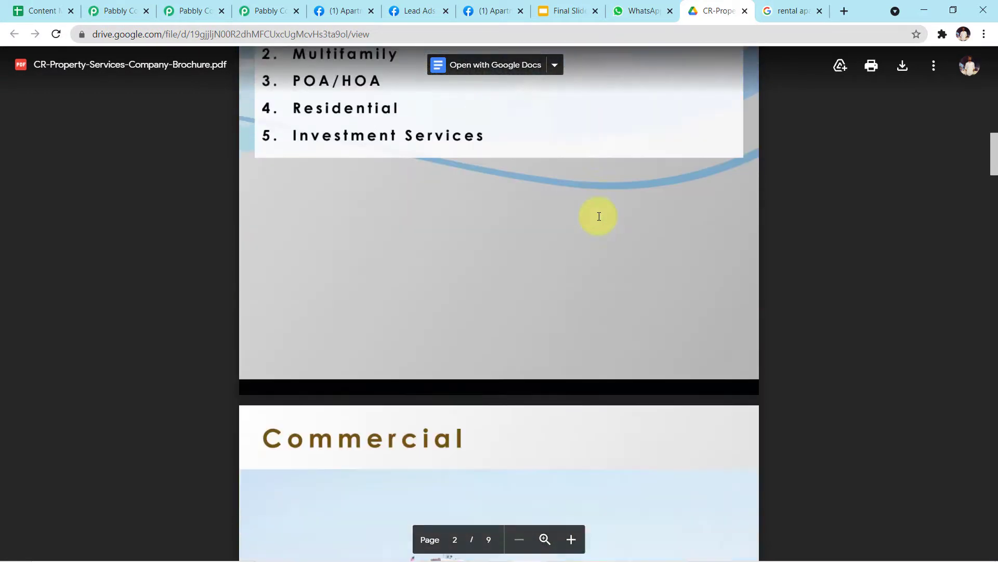
pyautogui.scroll(9, 599, 217)
pyautogui.scroll(10, 599, 216)
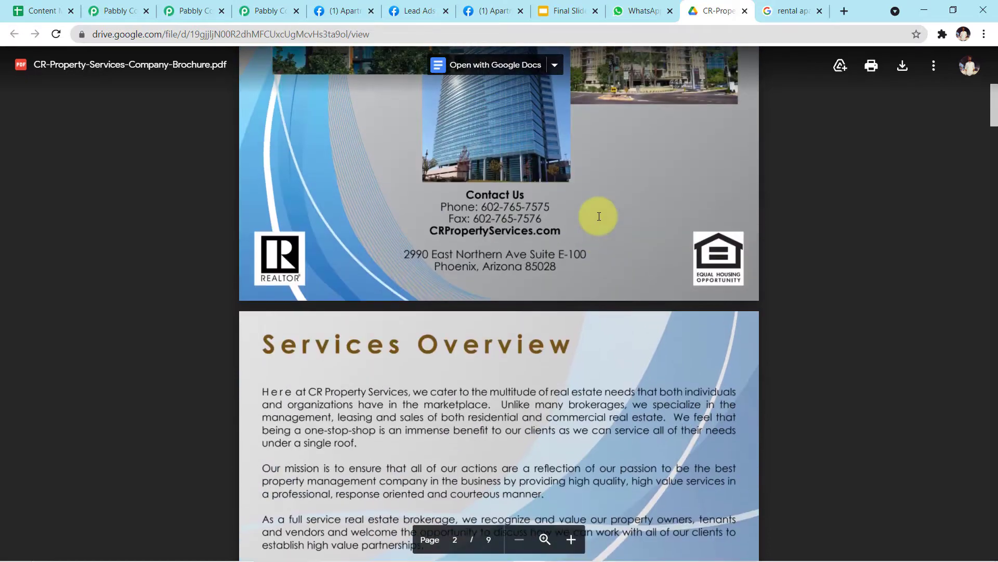
pyautogui.scroll(1, 599, 216)
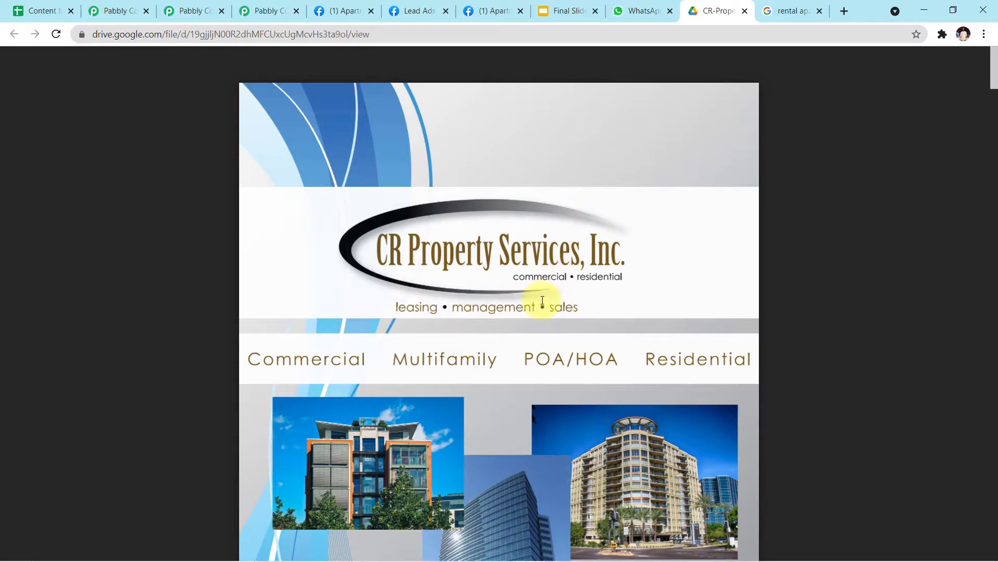
# Collapse the WhatsApp by 360Dialog action card and the Facebook Lead Ads trigger card
pyautogui.scroll(2, 506, 341)
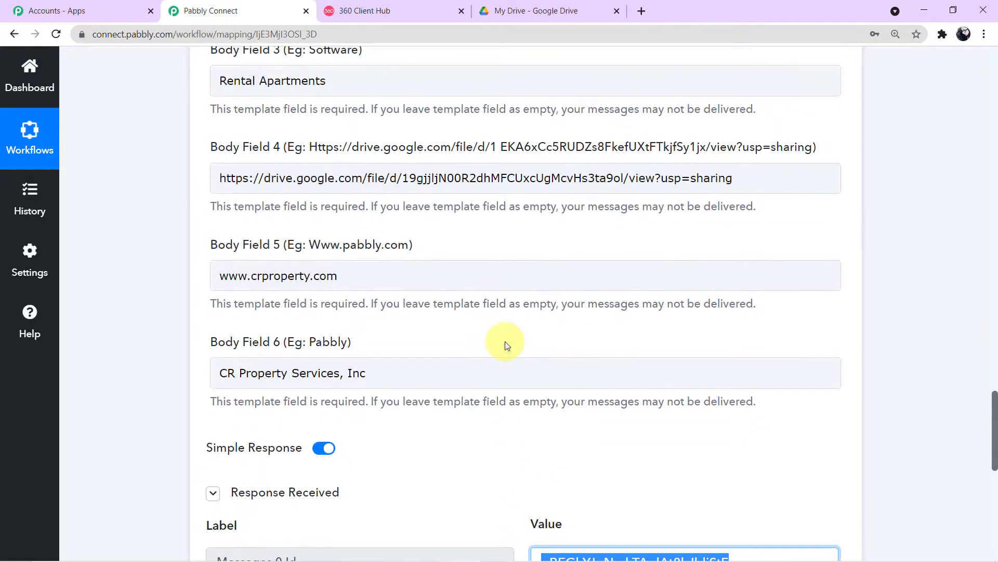
pyautogui.scroll(2, 506, 342)
pyautogui.scroll(2, 506, 341)
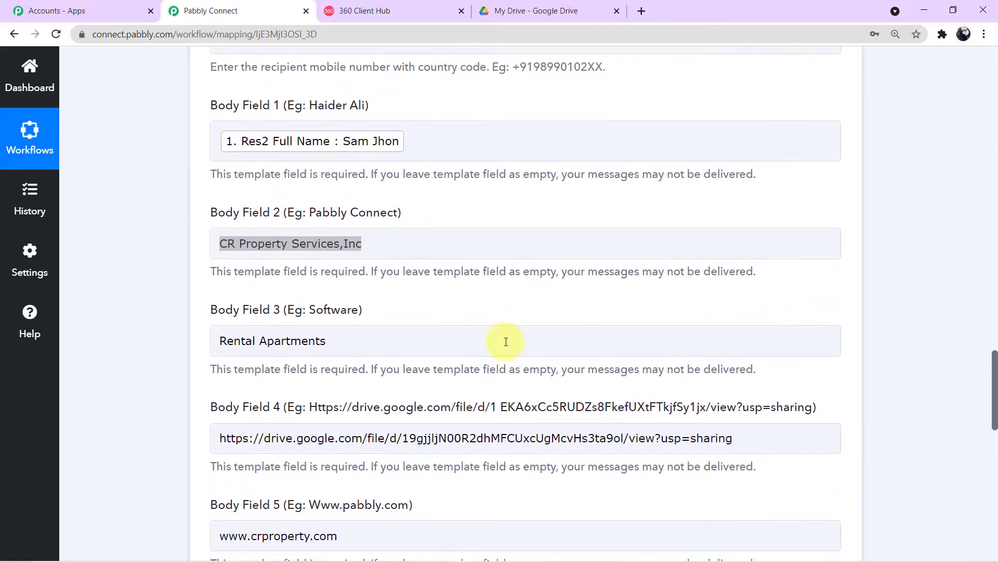
pyautogui.scroll(6, 555, 260)
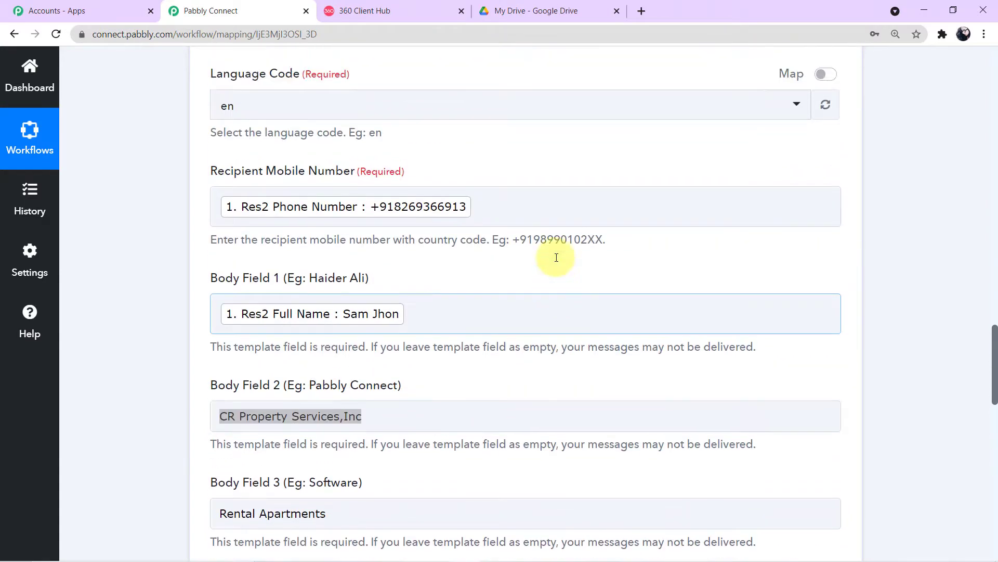
pyautogui.scroll(8, 555, 260)
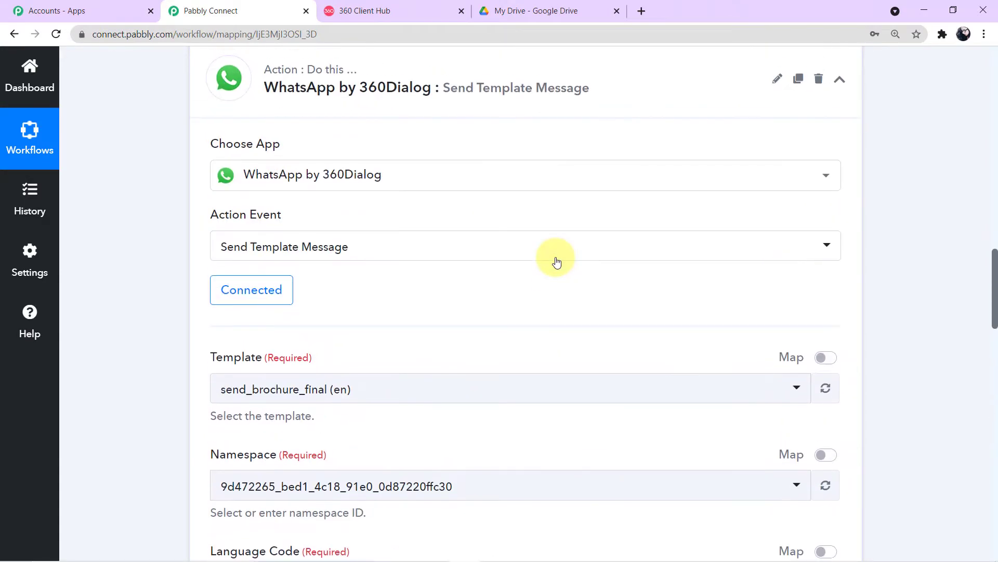
pyautogui.click(846, 212)
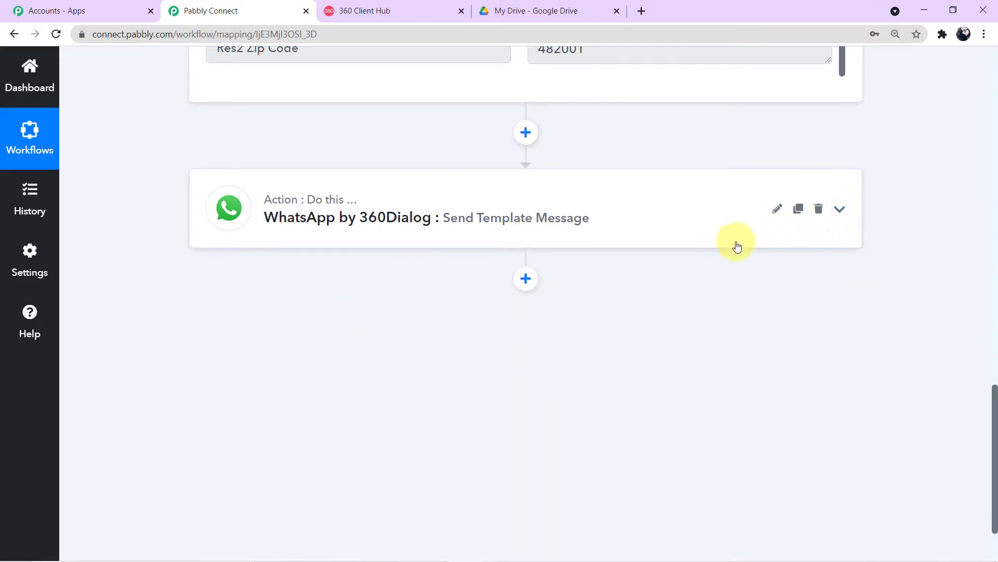
pyautogui.scroll(8, 734, 242)
pyautogui.scroll(6, 733, 242)
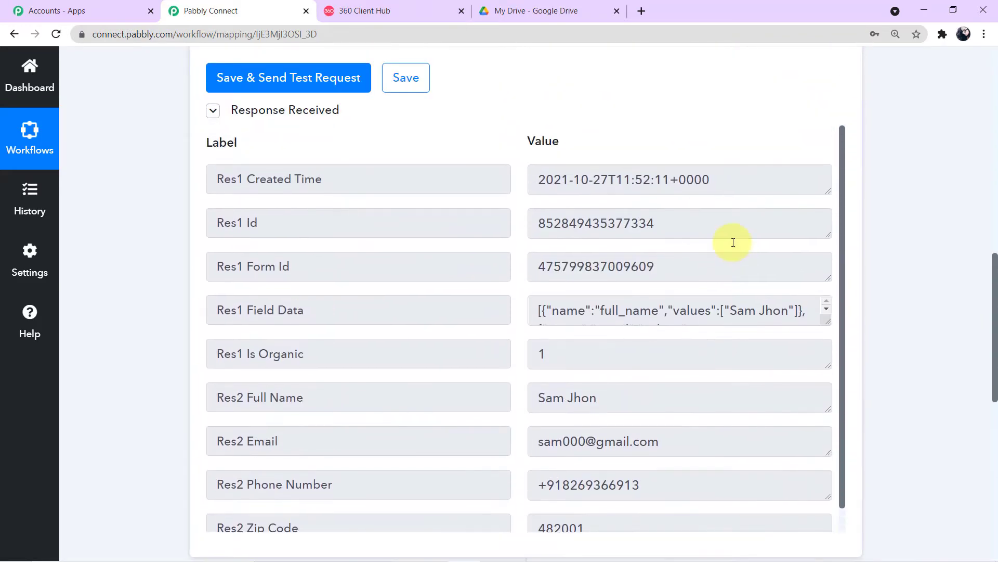
pyautogui.scroll(8, 906, 240)
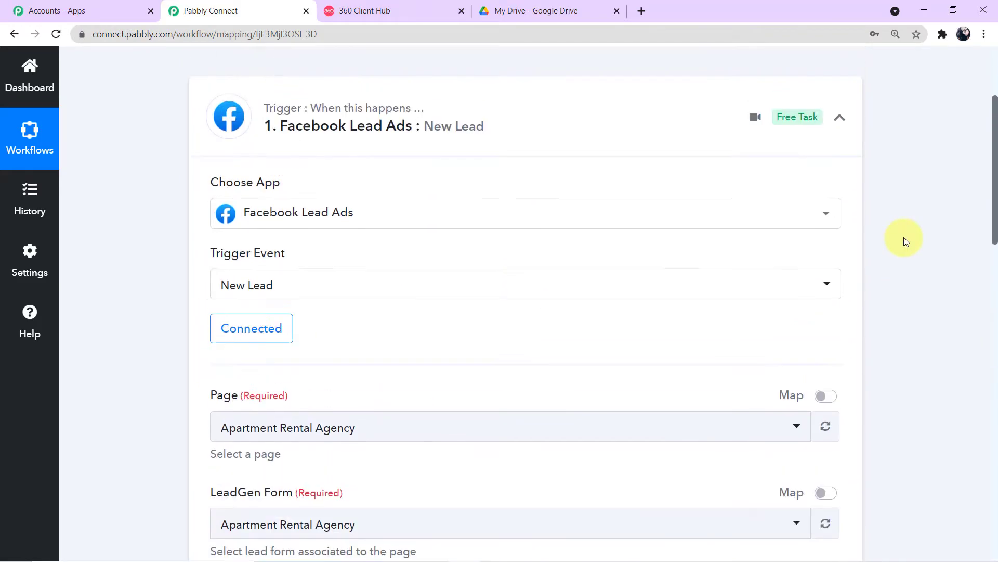
pyautogui.click(840, 272)
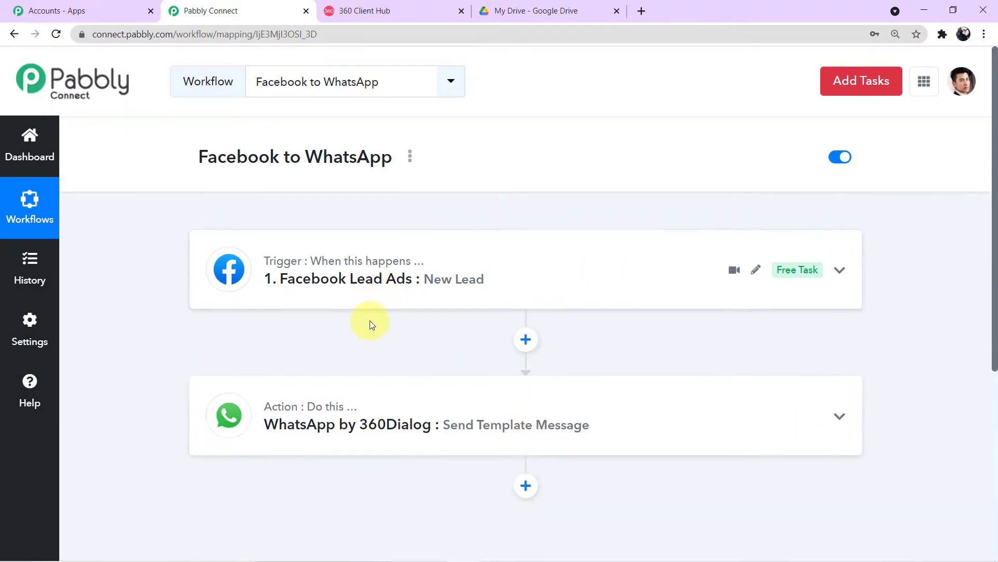